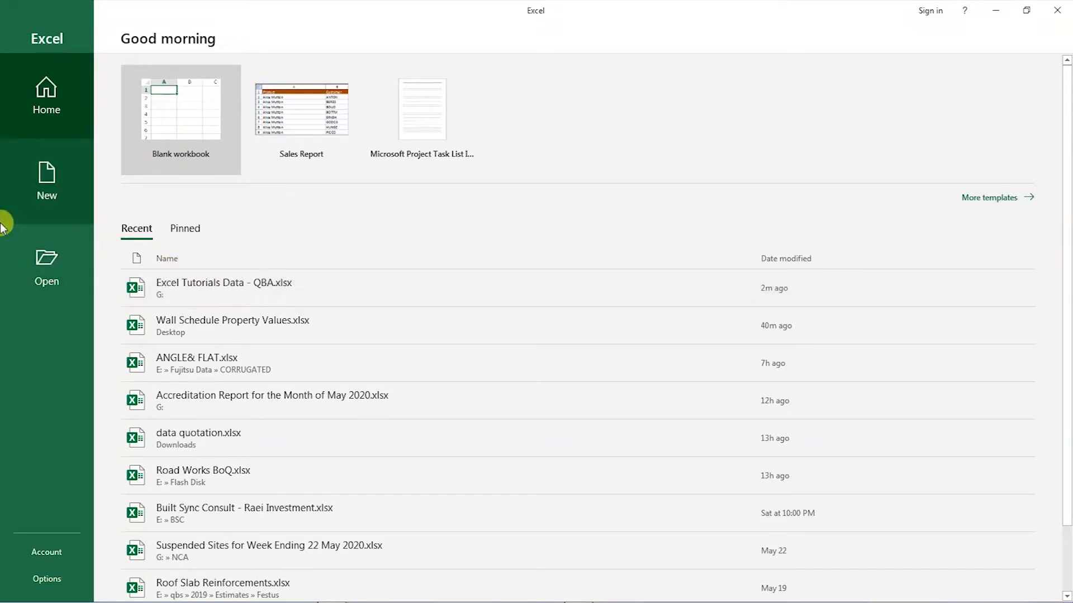
# Create a new blank workbook and select cell D5.
pyautogui.click(34, 187)
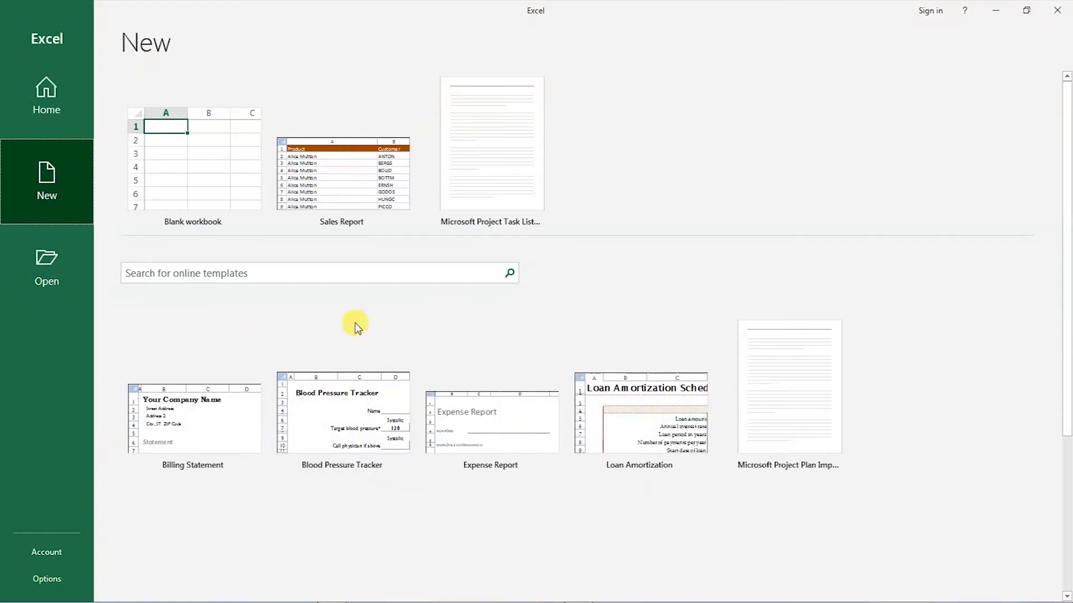
pyautogui.click(182, 175)
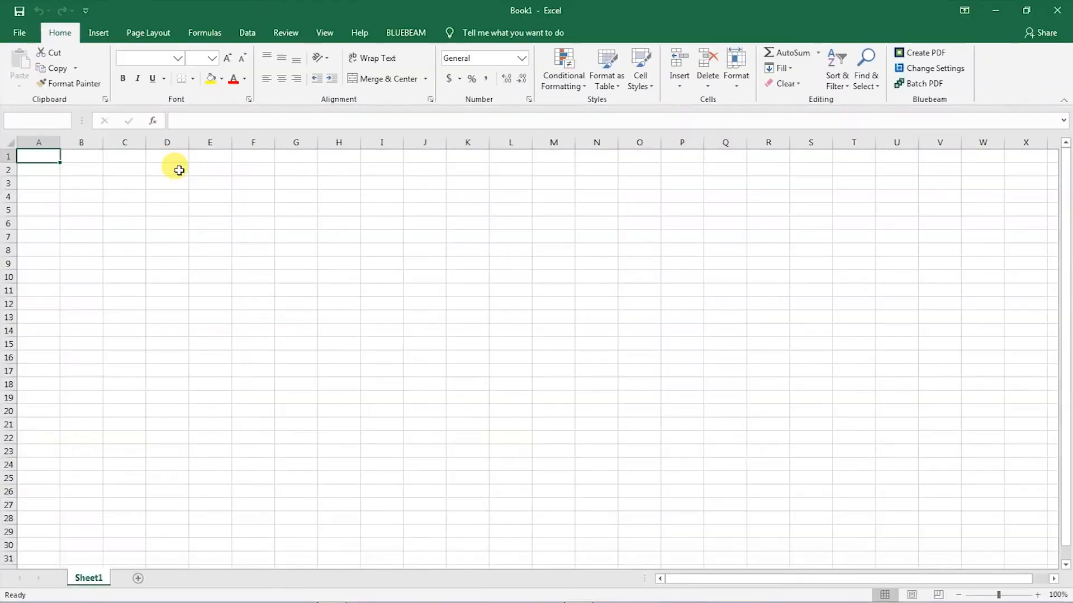
pyautogui.click(164, 210)
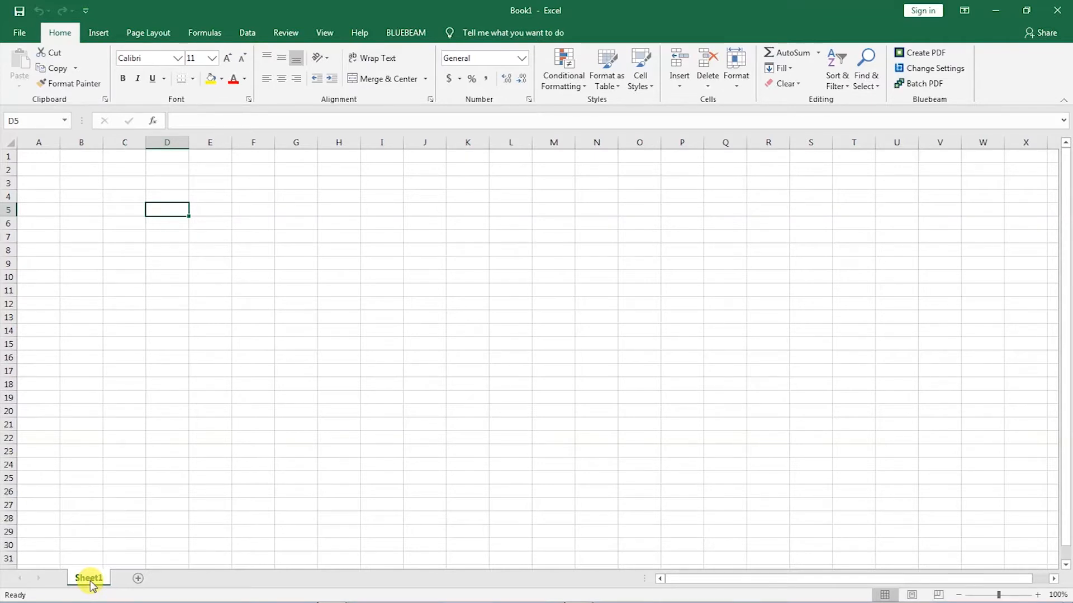
# Enter the headers Profession in D5 and No. of Members in E5, and fit both column widths to the text.
pyautogui.click(206, 210)
pyautogui.click(162, 208)
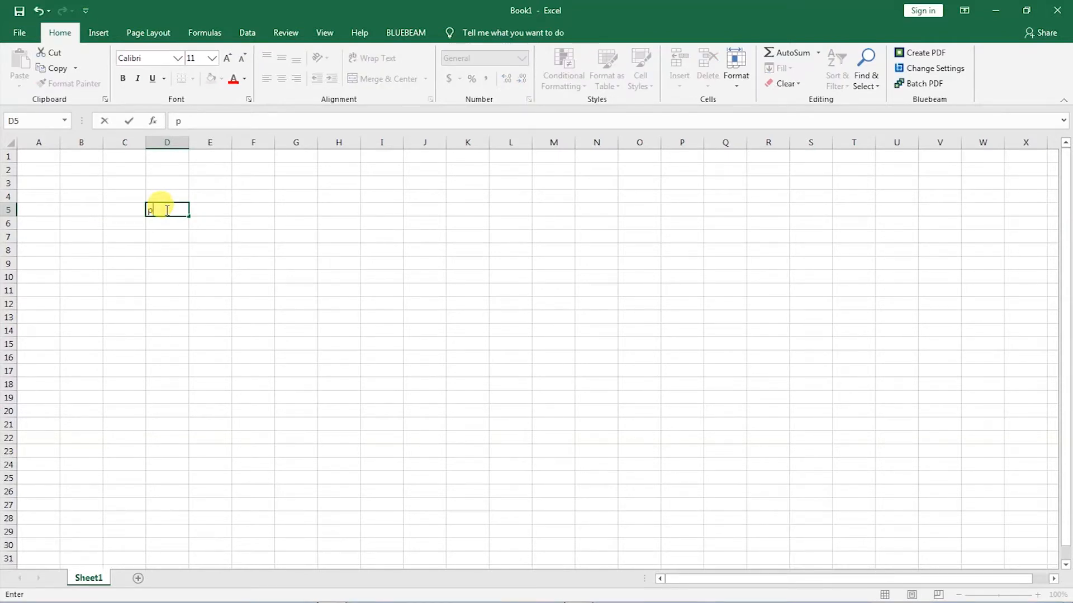
pyautogui.write('Profess')
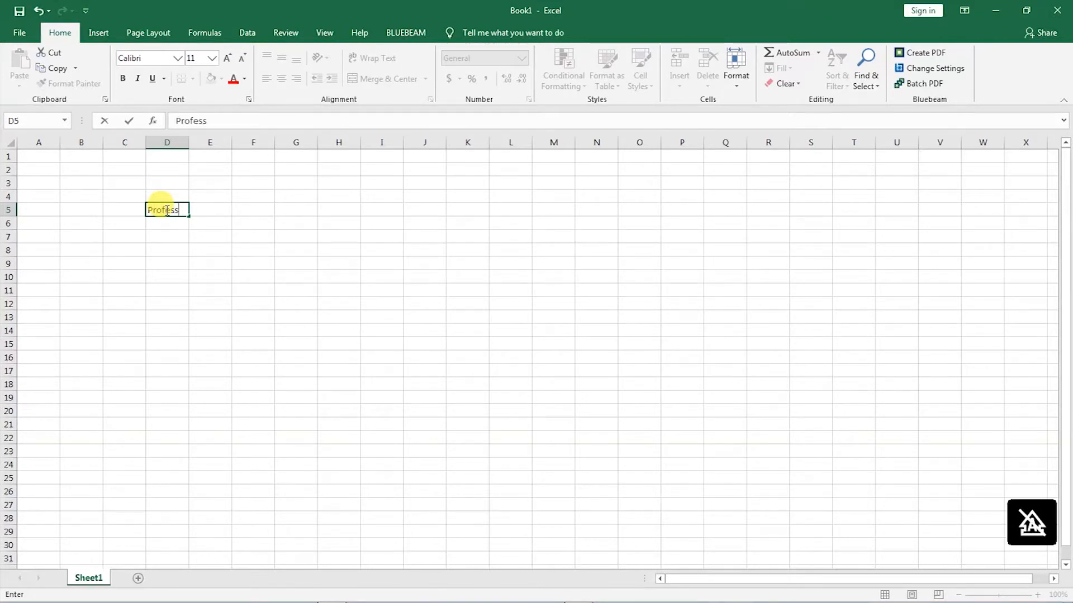
pyautogui.write('ion')
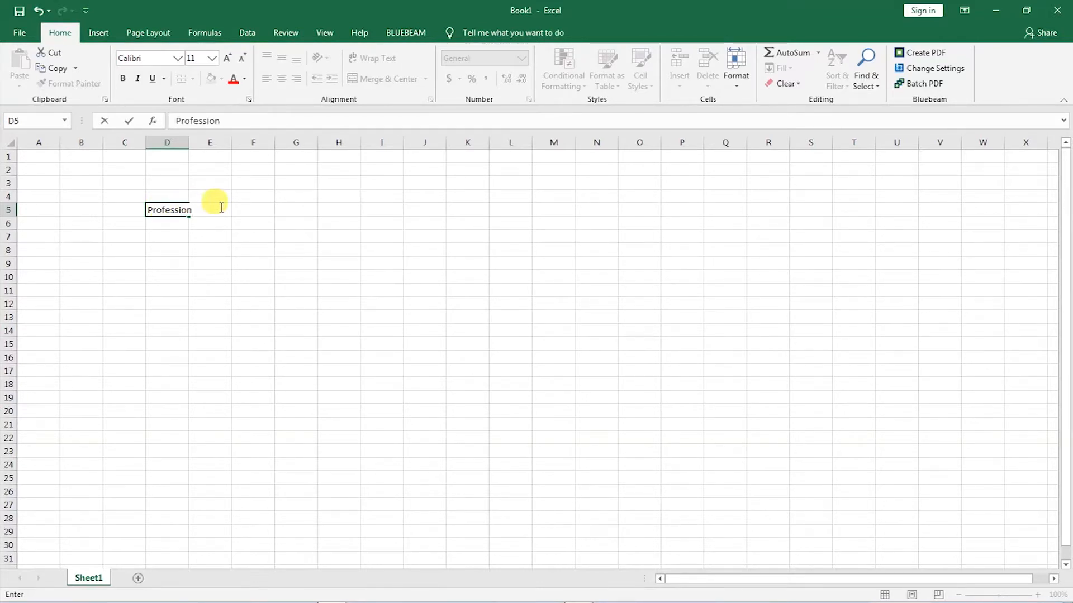
pyautogui.click(222, 208)
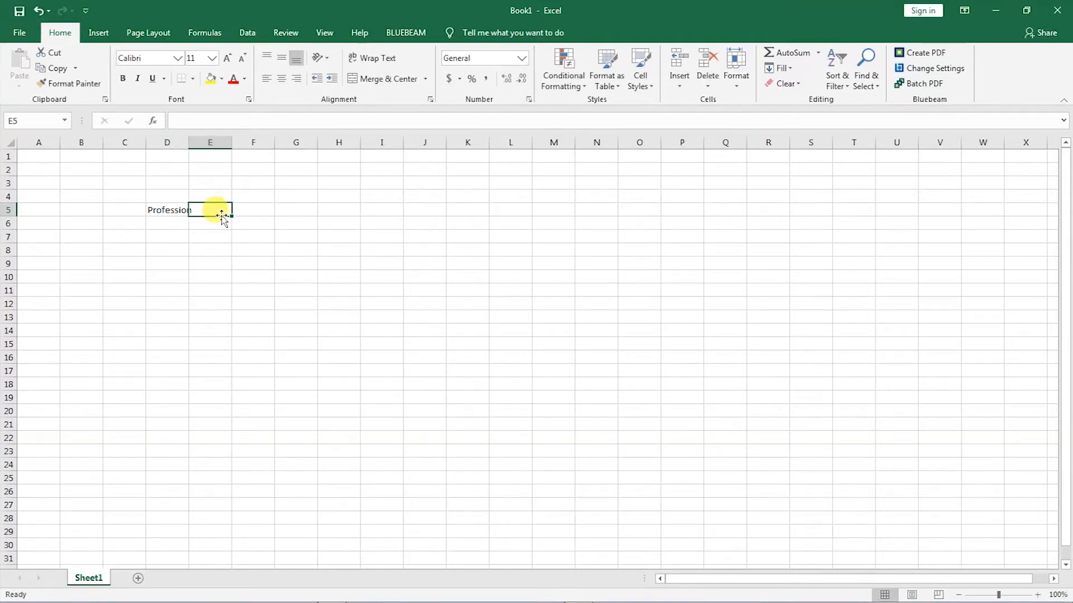
pyautogui.write('No.')
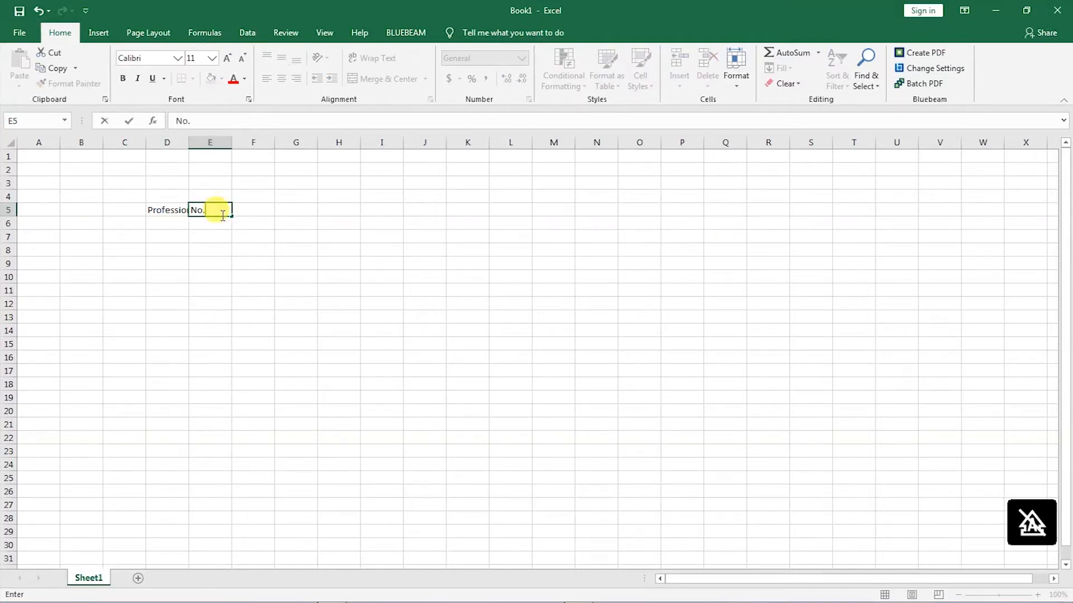
pyautogui.write(' of Members')
pyautogui.press('Return')
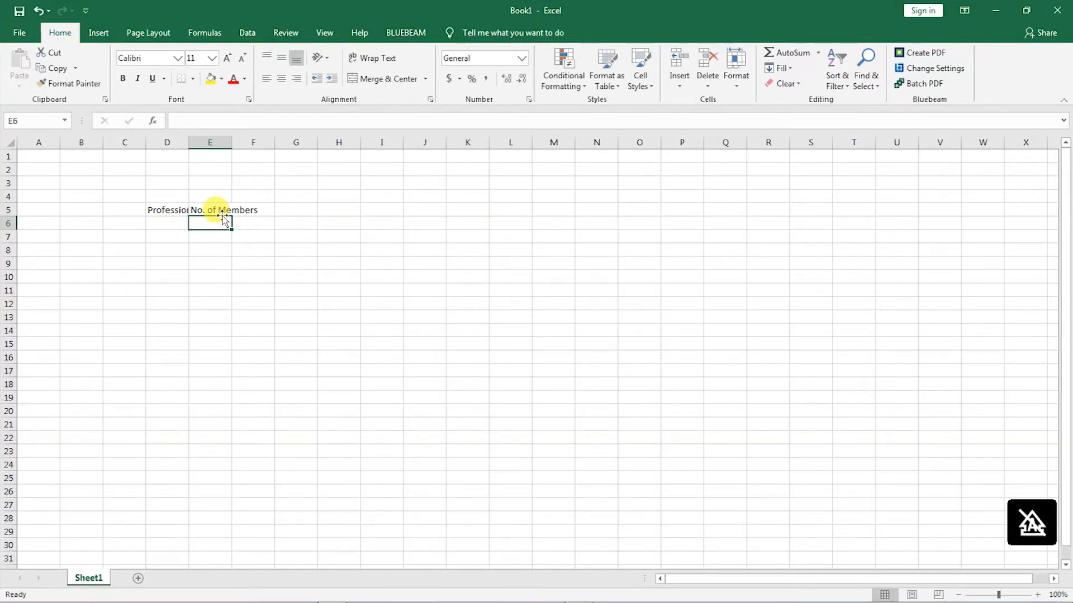
pyautogui.doubleClick(189, 143)
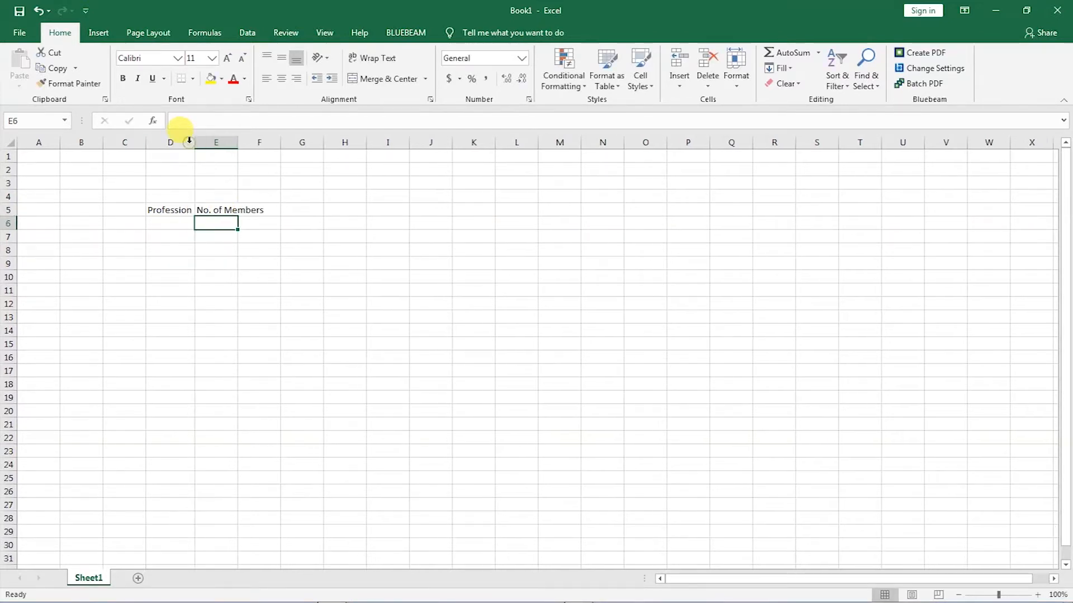
pyautogui.doubleClick(238, 141)
# Fill row 6 of the table with the profession Urban Planners and 100 members.
pyautogui.click(173, 224)
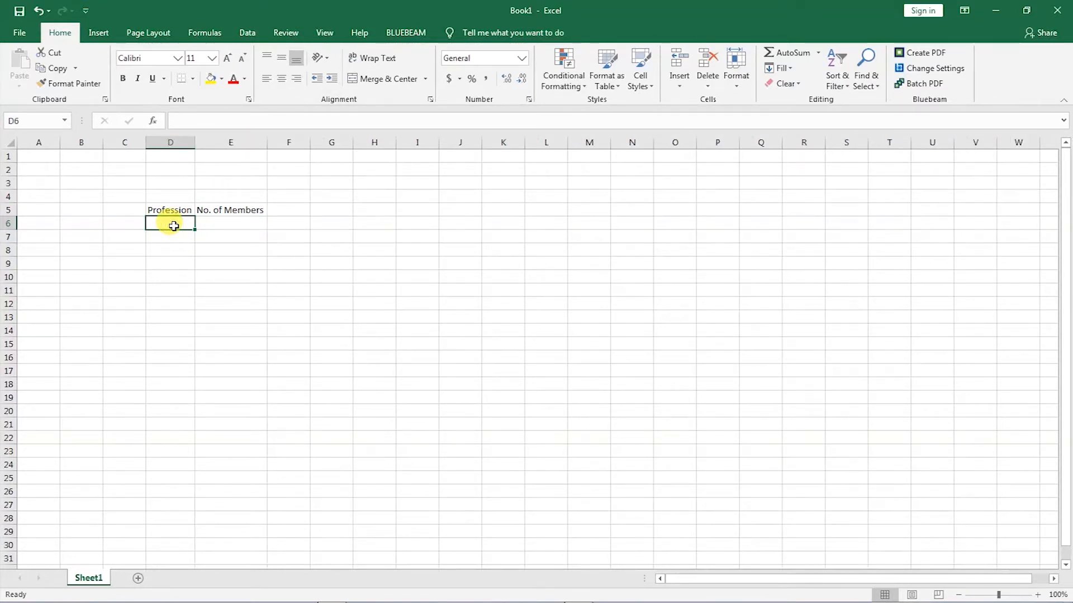
pyautogui.write('Urban Planners')
pyautogui.press('Tab')
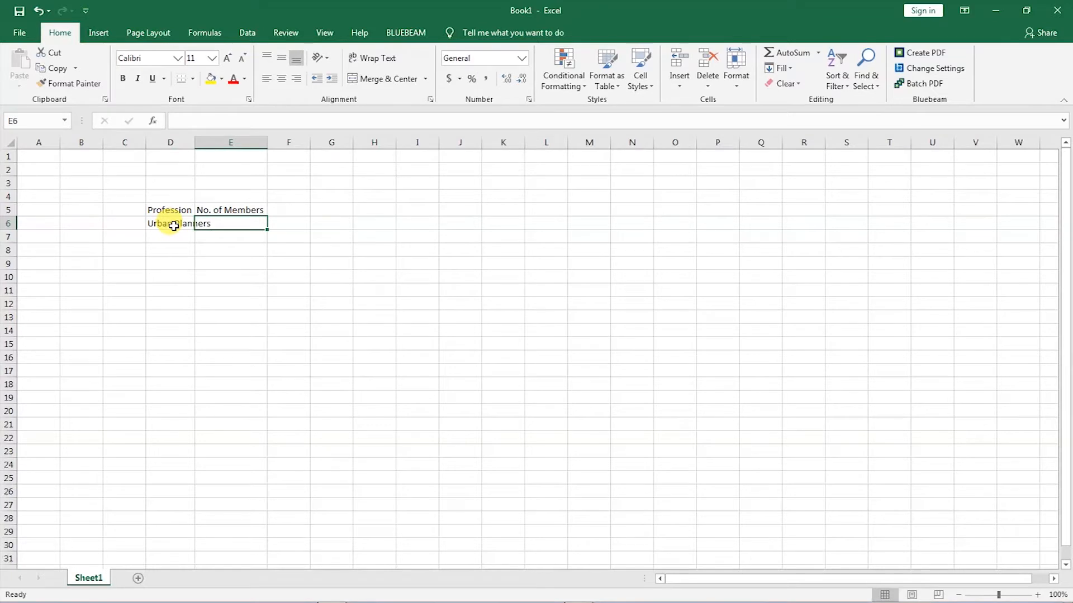
pyautogui.write('100')
pyautogui.press('Return')
# Fill row 7 of the table with the profession Architects and 120 members.
pyautogui.click(183, 238)
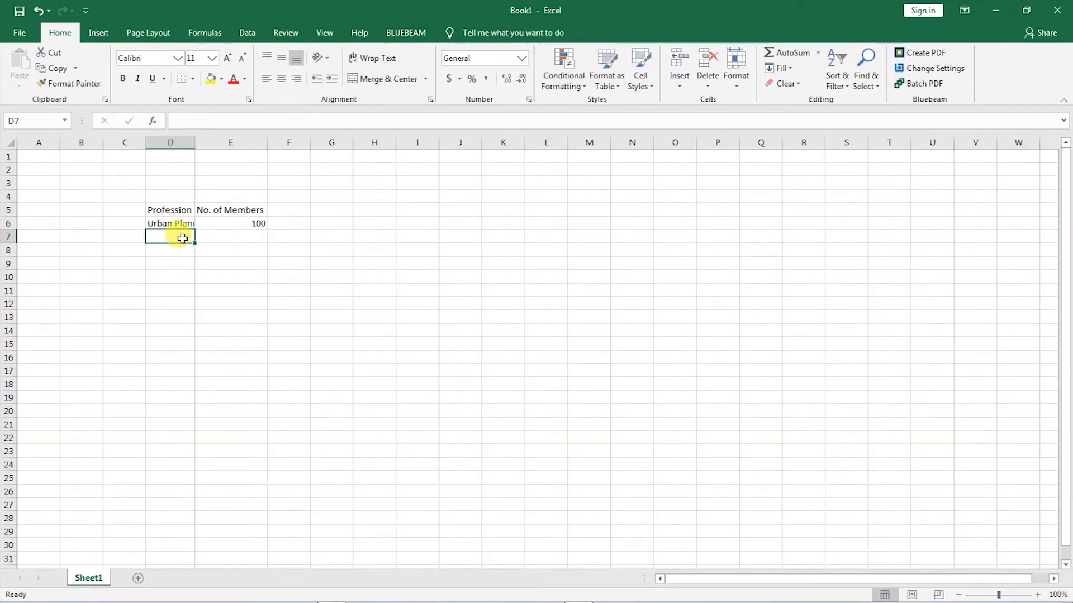
pyautogui.write('Architects')
pyautogui.press('Tab')
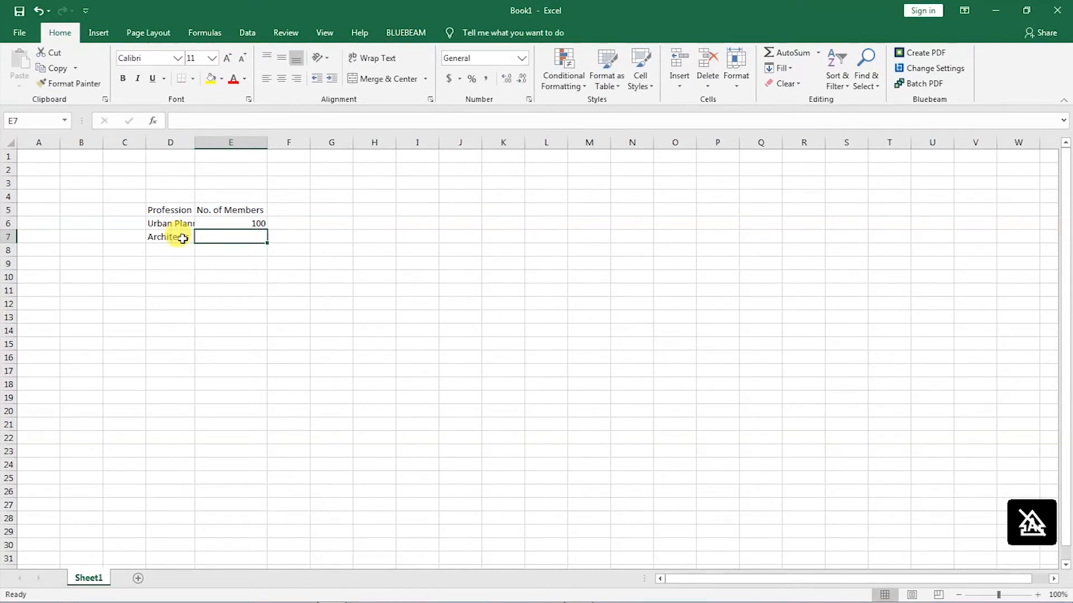
pyautogui.write('120')
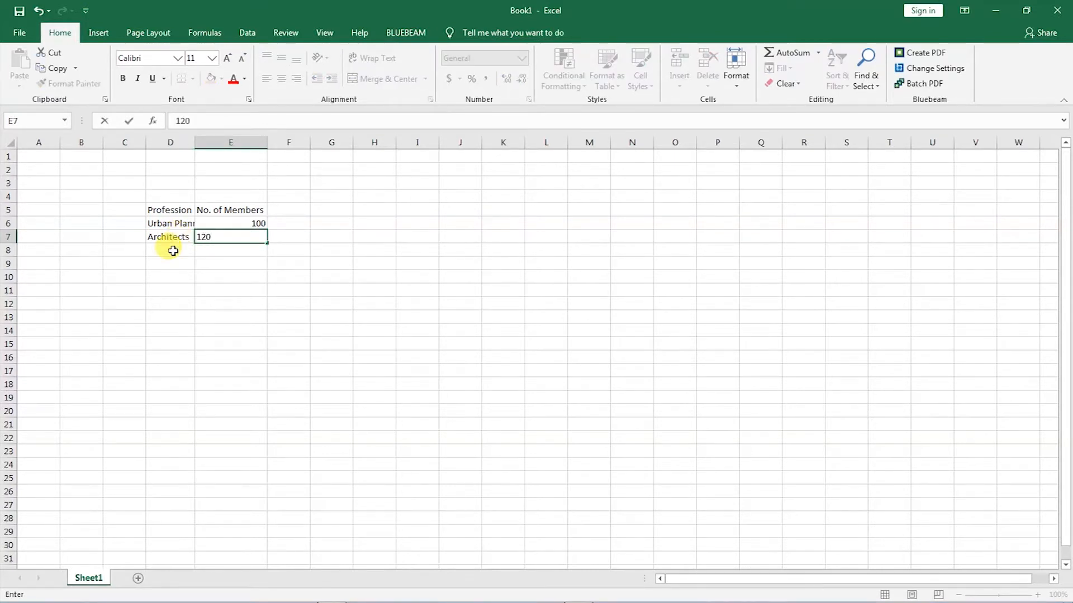
# Fill row 8 of the table with the profession Quantity Surveyors and 80 members.
pyautogui.click(174, 251)
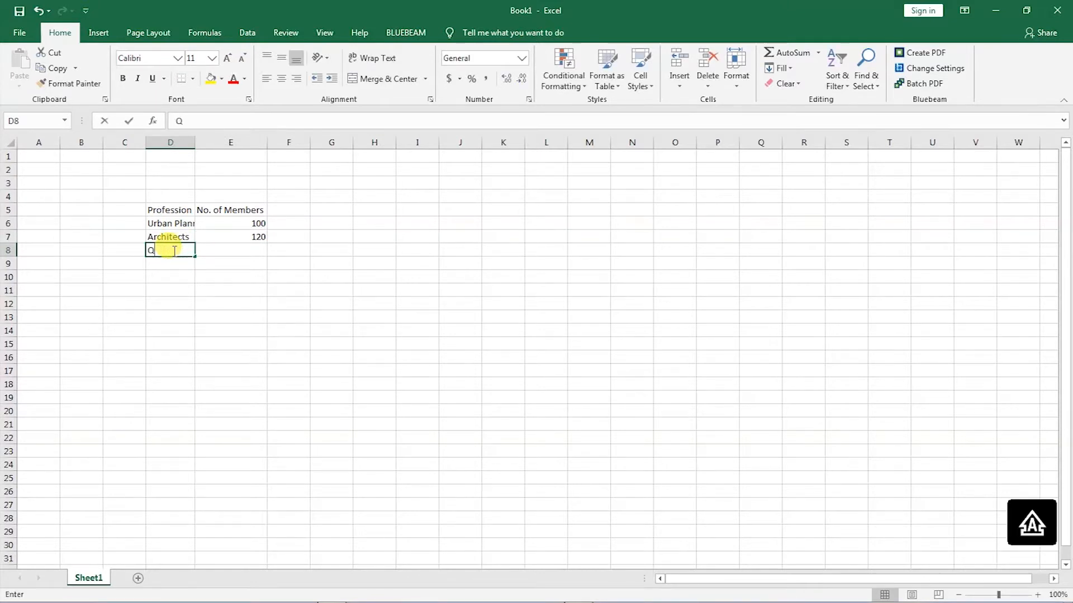
pyautogui.write('Quantity Surveyors')
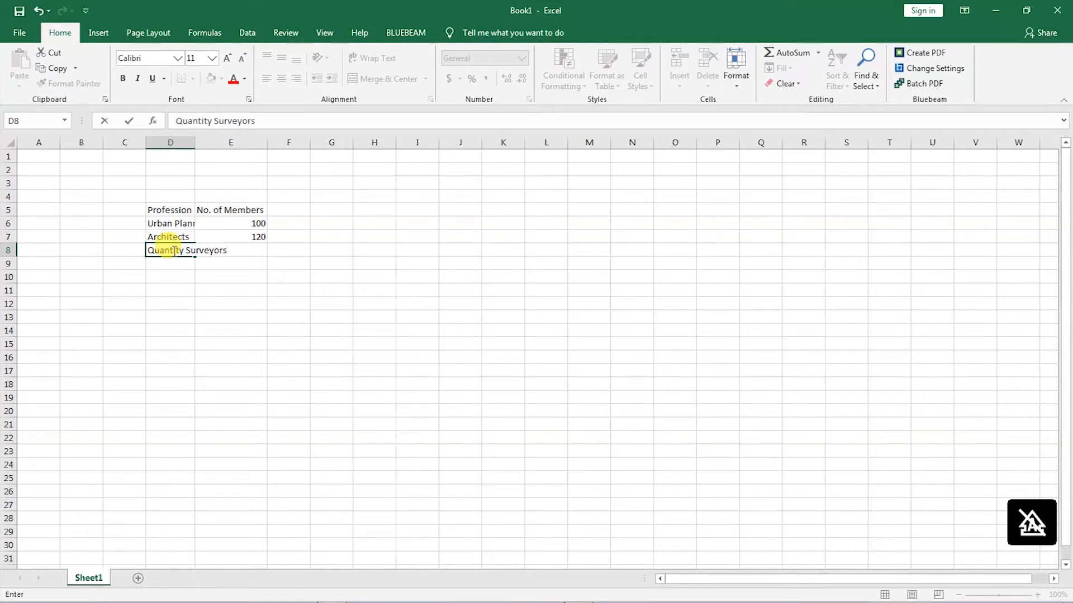
pyautogui.press('Tab')
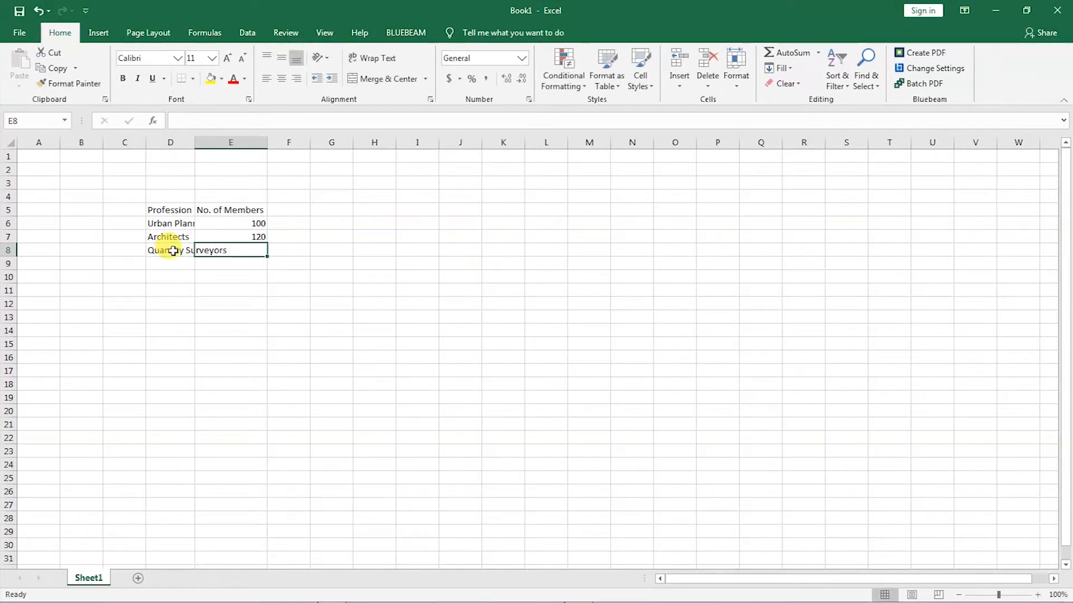
pyautogui.write('80')
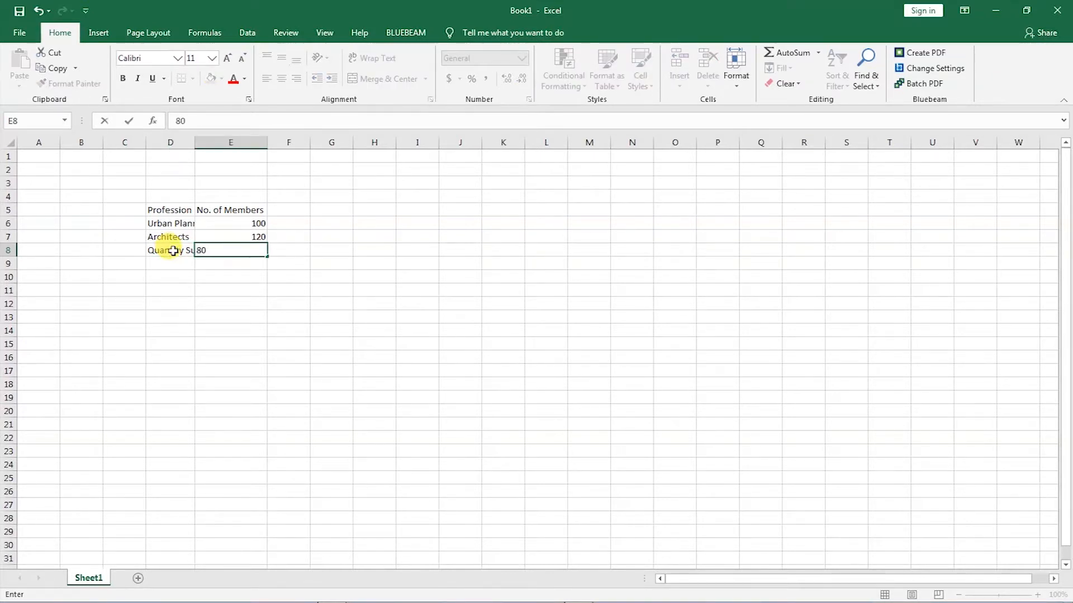
pyautogui.press('Return')
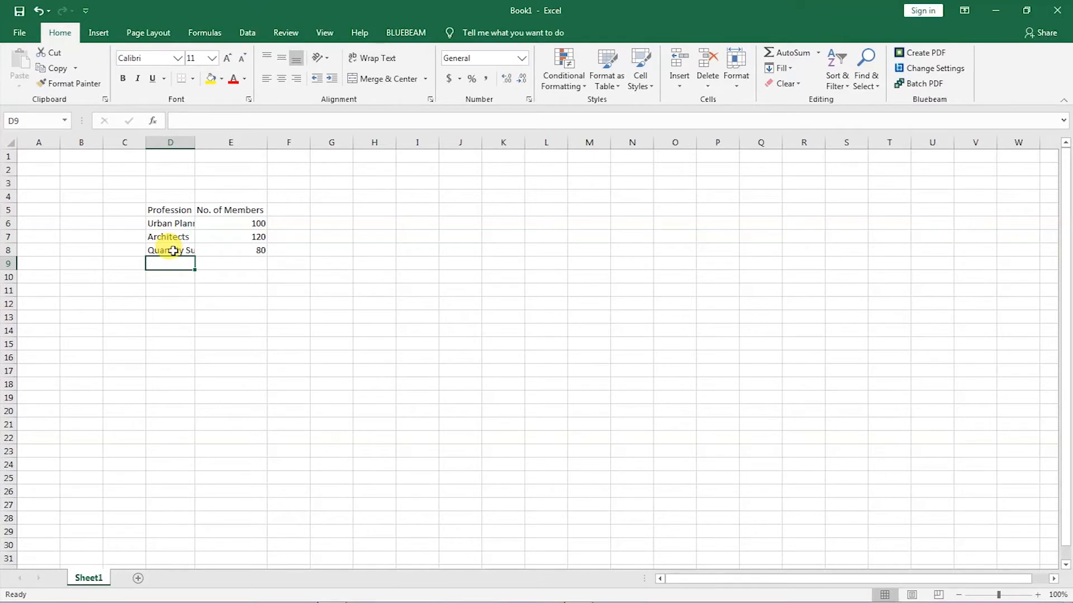
# Fill row 9 of the table with the profession Engineers and 60 members.
pyautogui.write('Engineers')
pyautogui.hotkey('ctrl', 'Return')
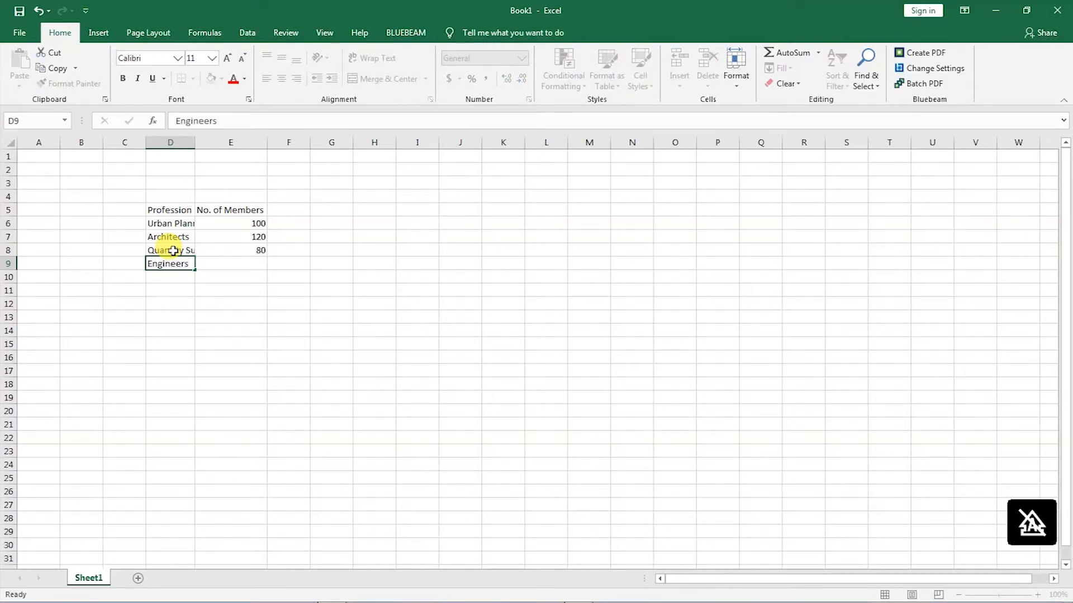
pyautogui.press('Tab')
pyautogui.write('60')
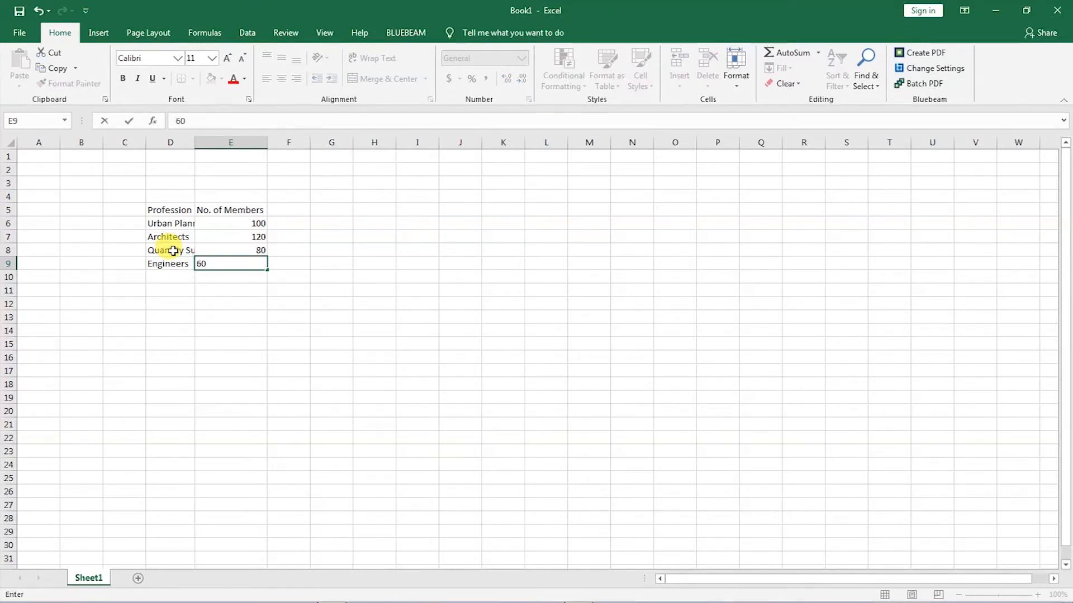
pyautogui.press('Return')
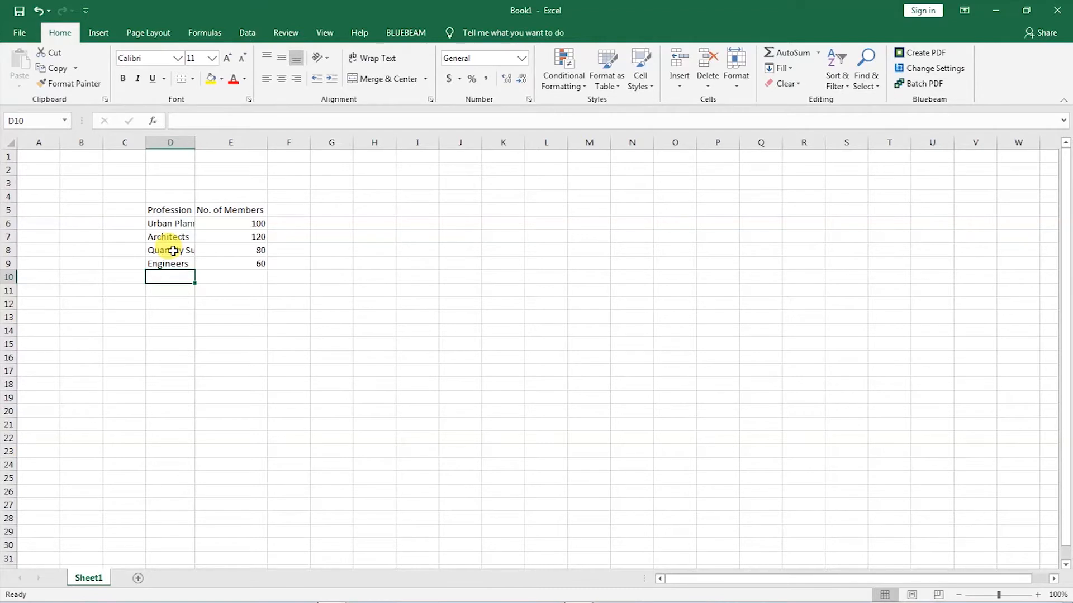
# Fill row 10 of the table with the profession Project Managers and 45 members.
pyautogui.write('Project ')
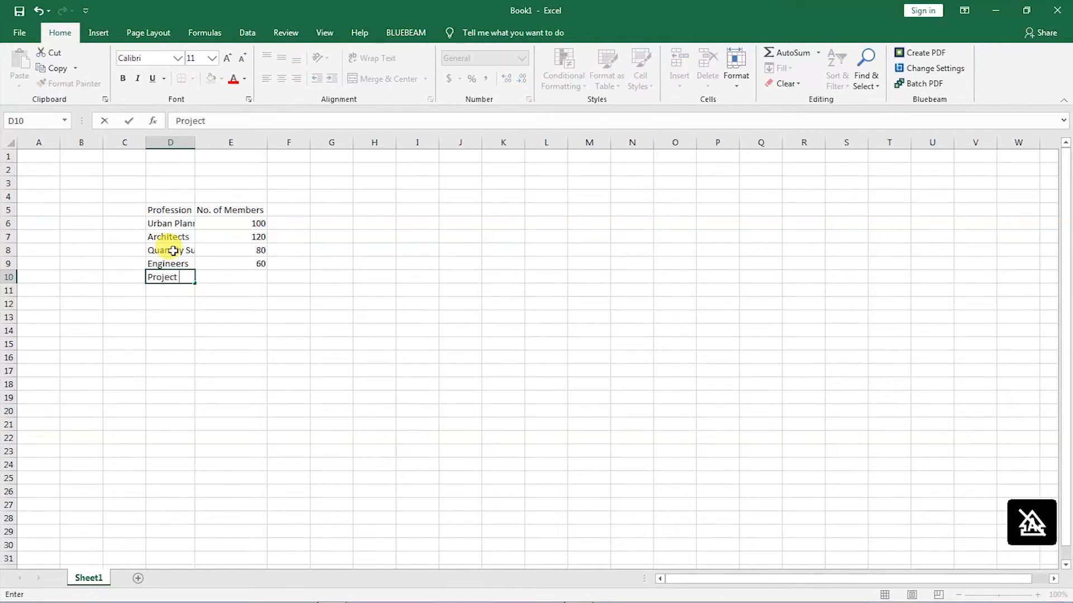
pyautogui.write('Managers')
pyautogui.press('Tab')
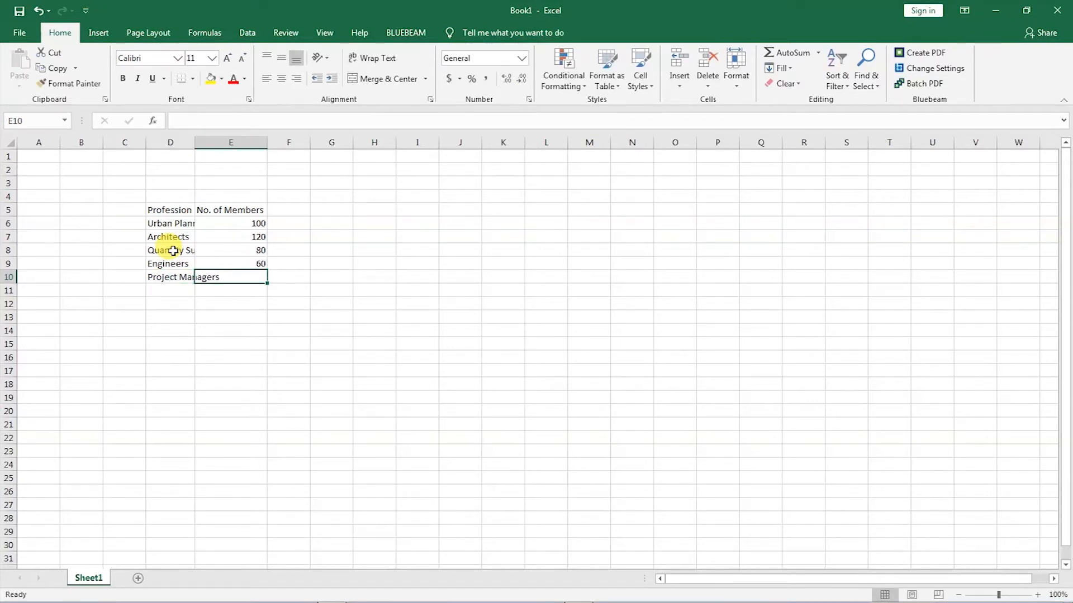
pyautogui.write('45')
pyautogui.press('Return')
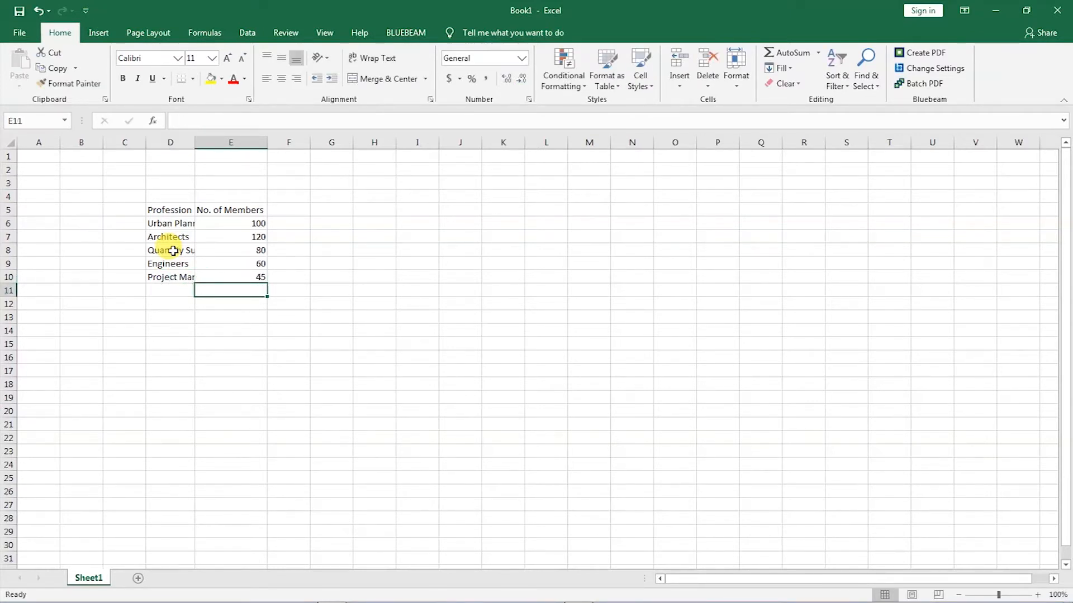
# Fill row 11 of the table with the profession Environmental Designers and 25 members.
pyautogui.write('Envir')
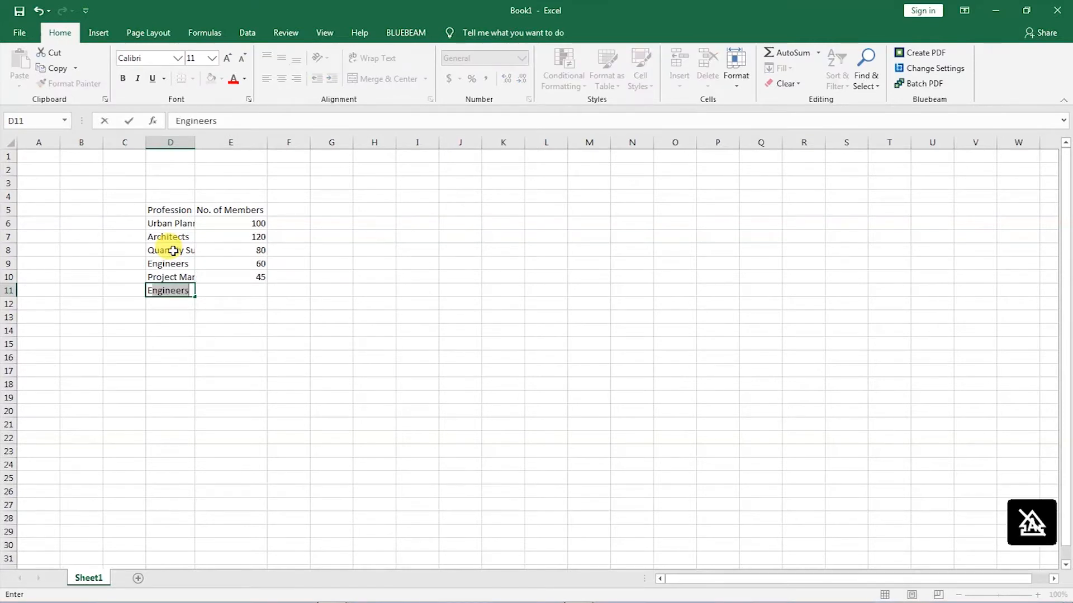
pyautogui.write('onmental Designers')
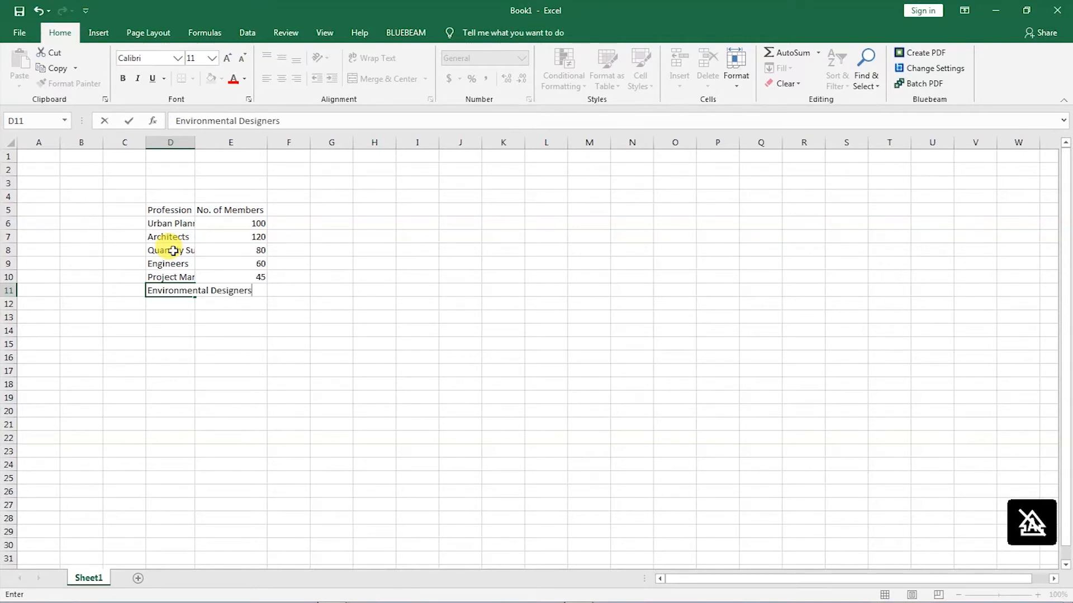
pyautogui.press('Tab')
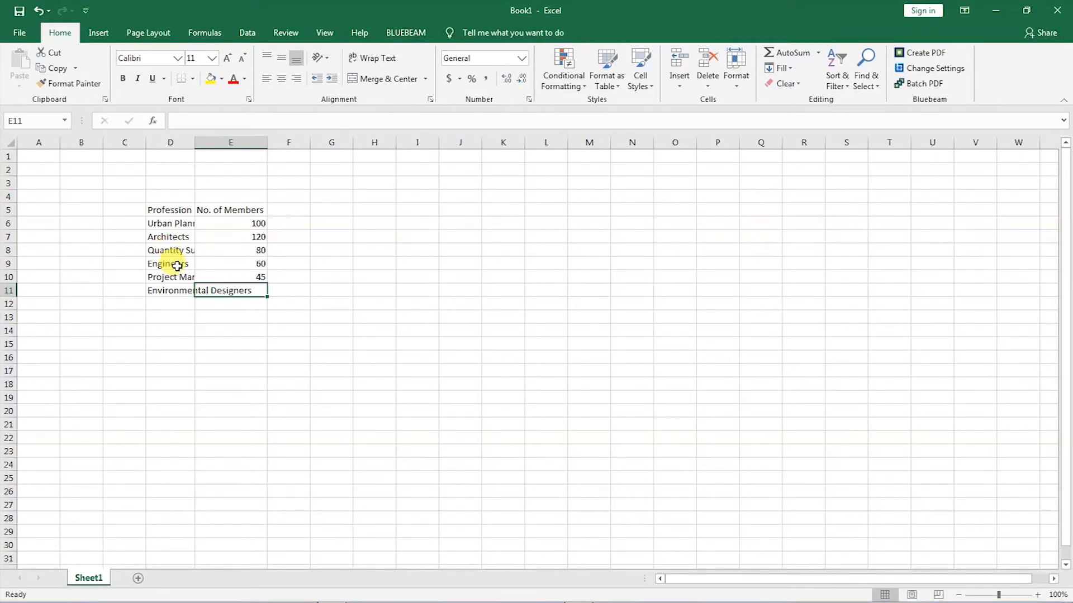
pyautogui.click(164, 264)
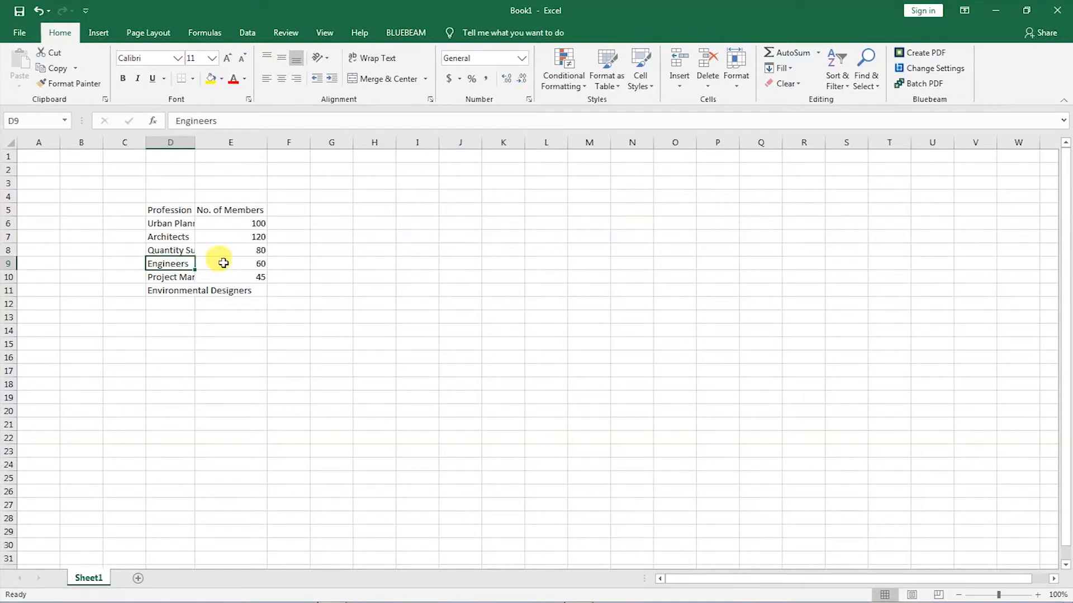
pyautogui.click(260, 263)
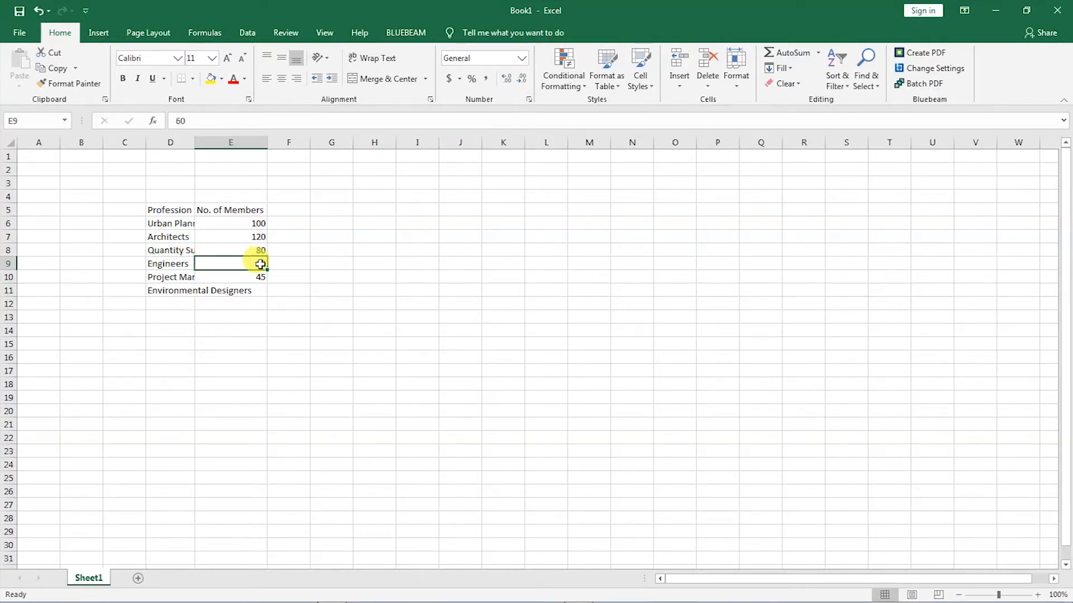
pyautogui.click(174, 278)
pyautogui.click(258, 277)
pyautogui.click(183, 291)
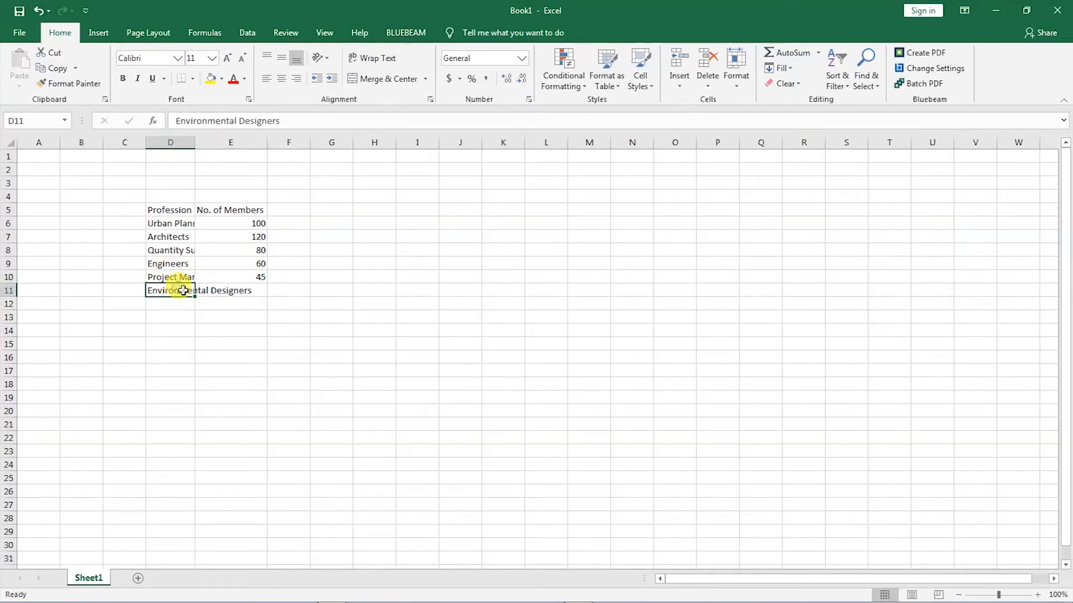
pyautogui.click(258, 290)
pyautogui.write('25')
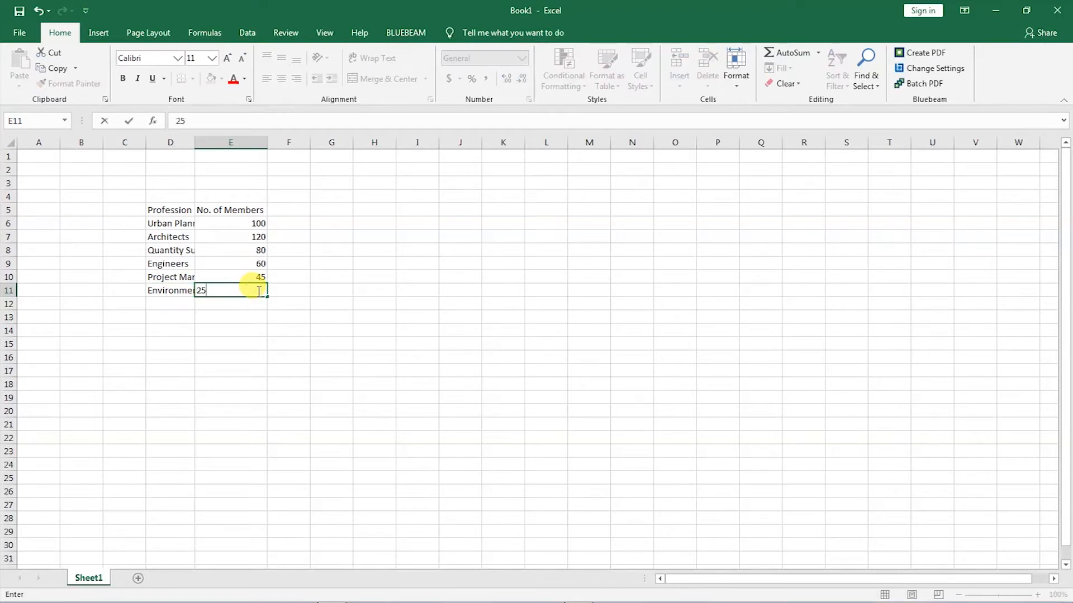
pyautogui.press('Return')
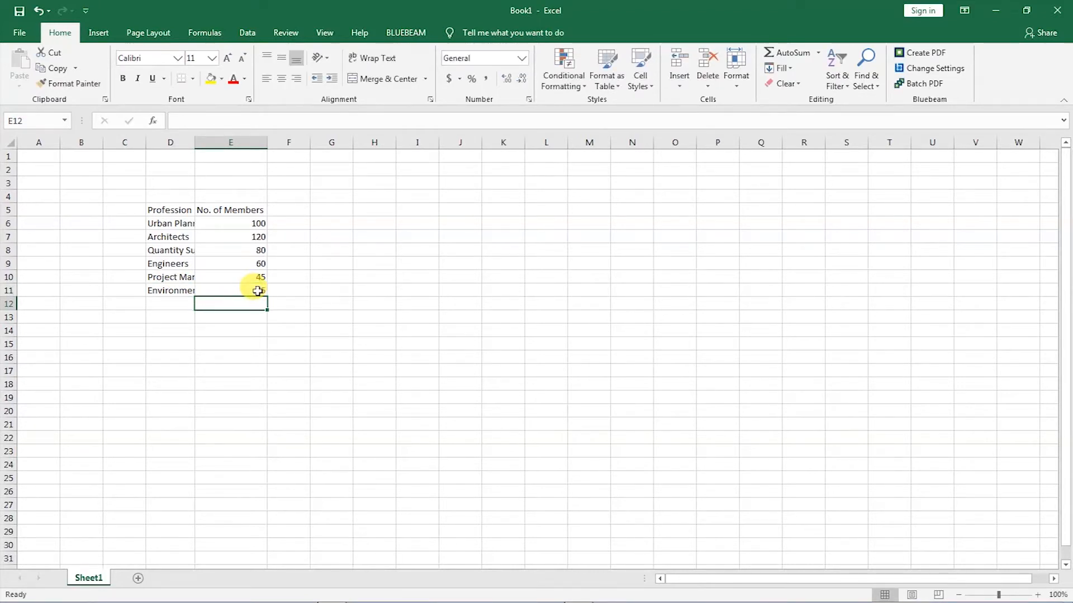
pyautogui.press('Left')
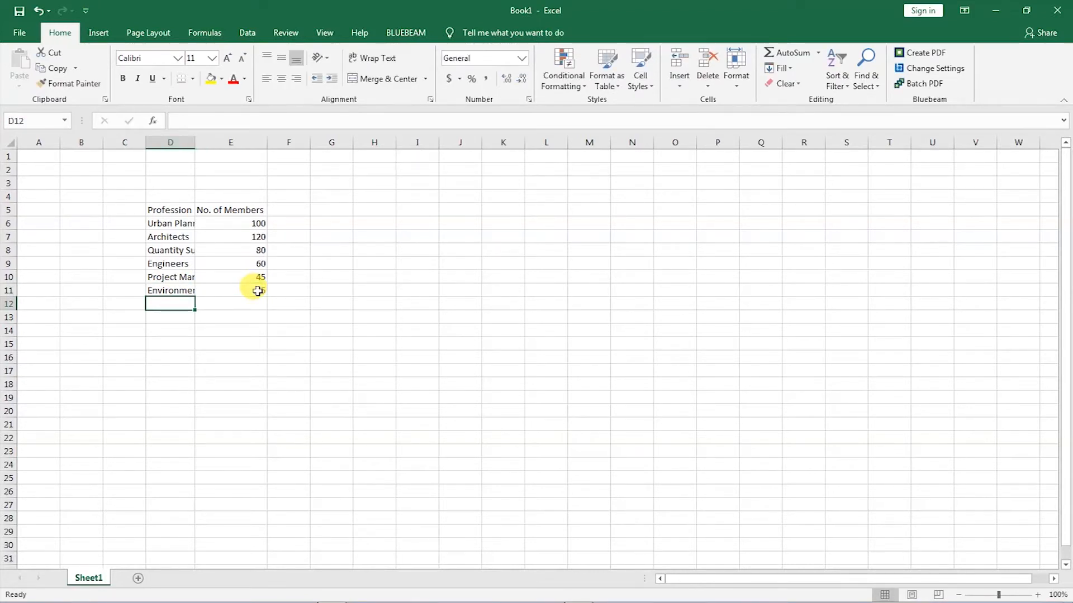
# Fill row 12 of the table with the profession Interior Designers and 25 members.
pyautogui.write('Inter')
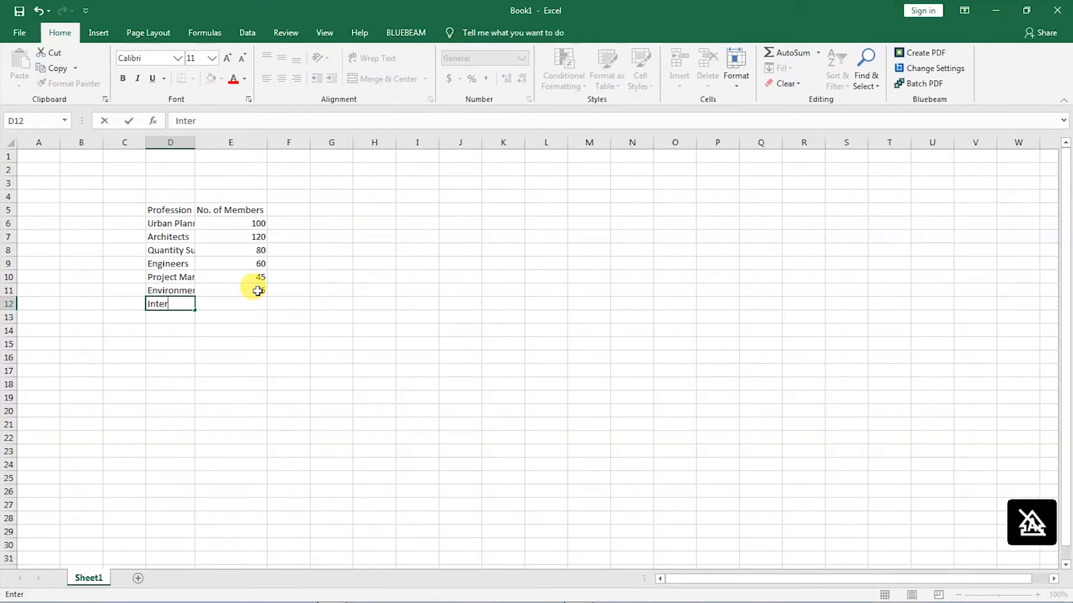
pyautogui.write('ior ')
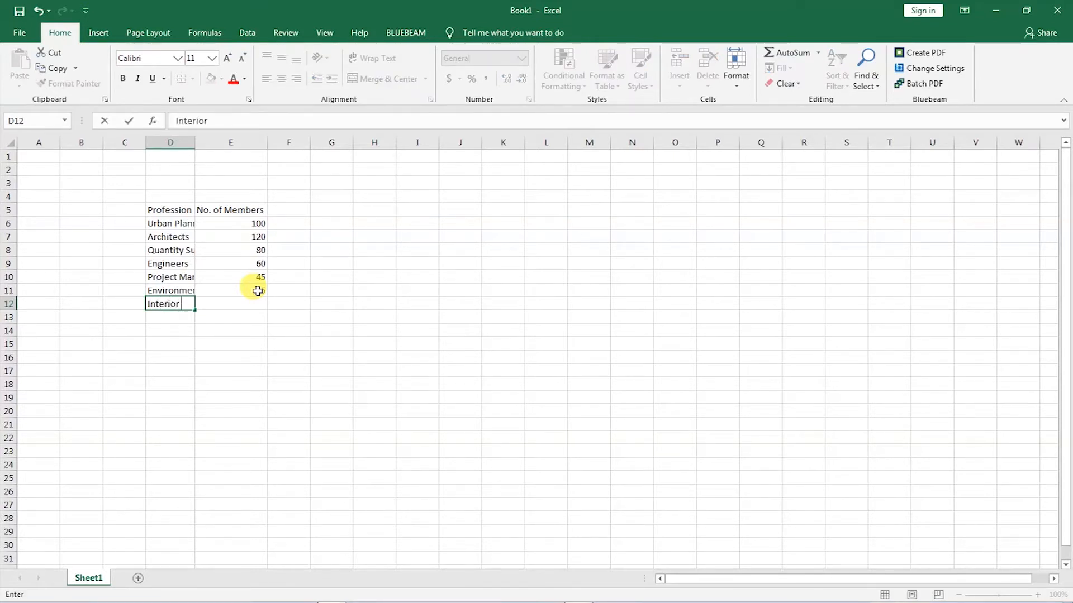
pyautogui.write('Designers')
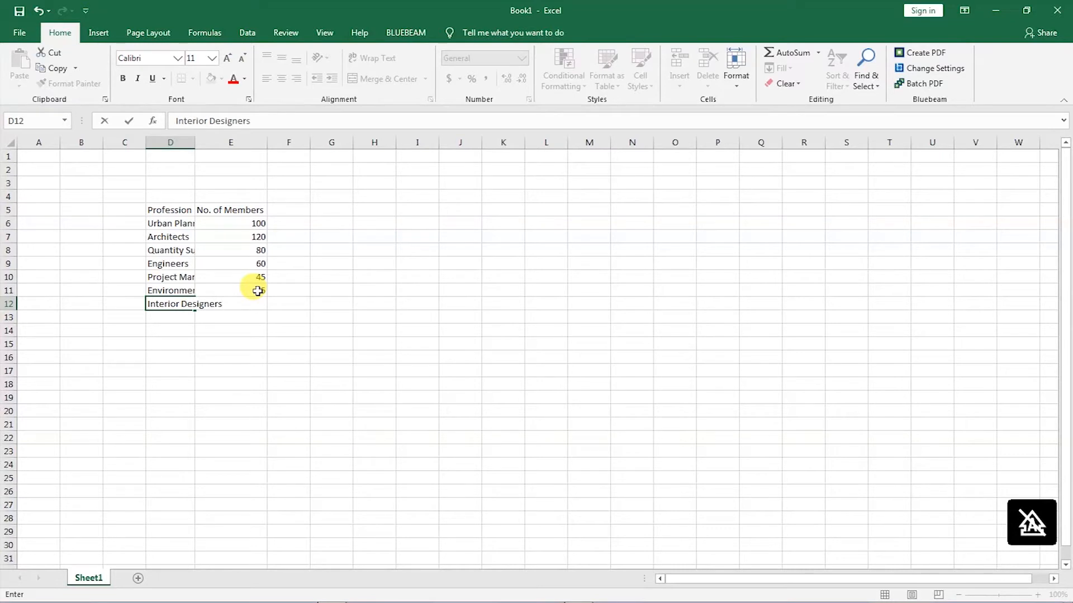
pyautogui.press('Tab')
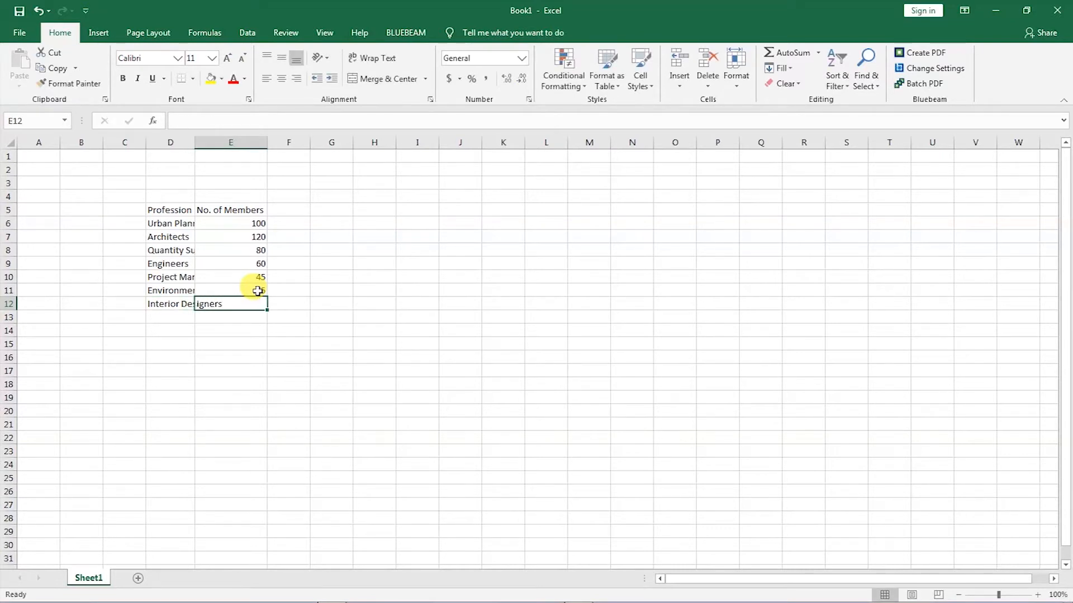
pyautogui.write('25')
pyautogui.press('Return')
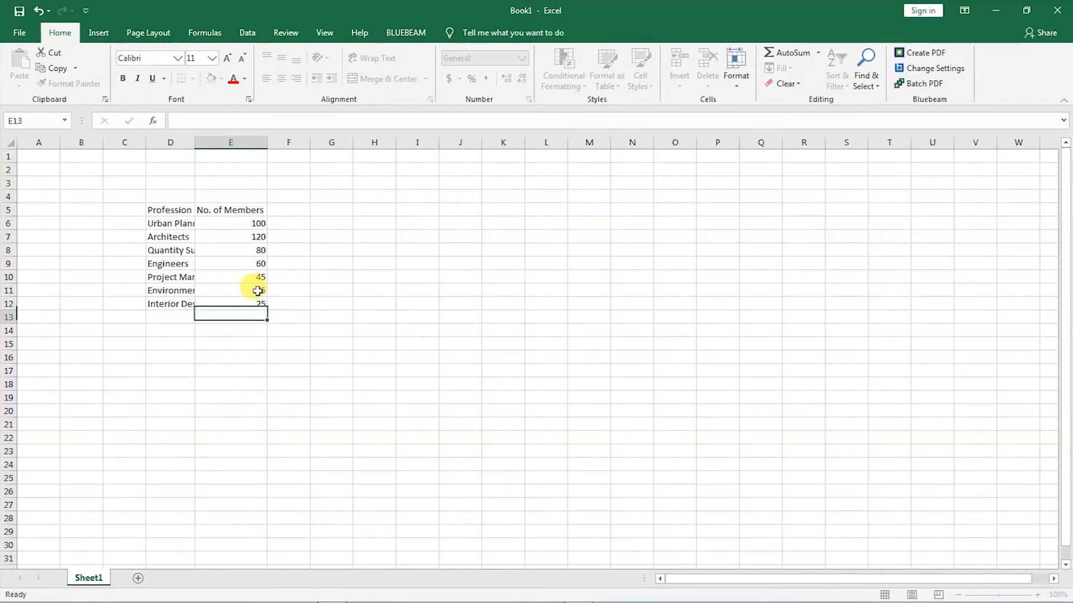
# Fill row 13 of the table with the profession Landscape Architects and 55 members.
pyautogui.write('Lan')
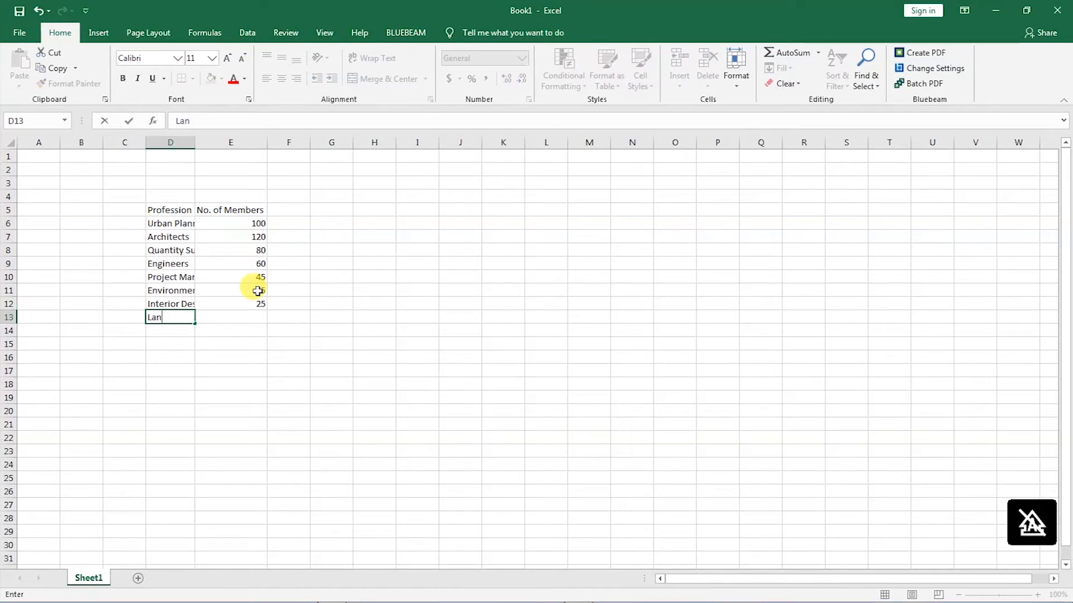
pyautogui.write('d')
pyautogui.write('scape Architec')
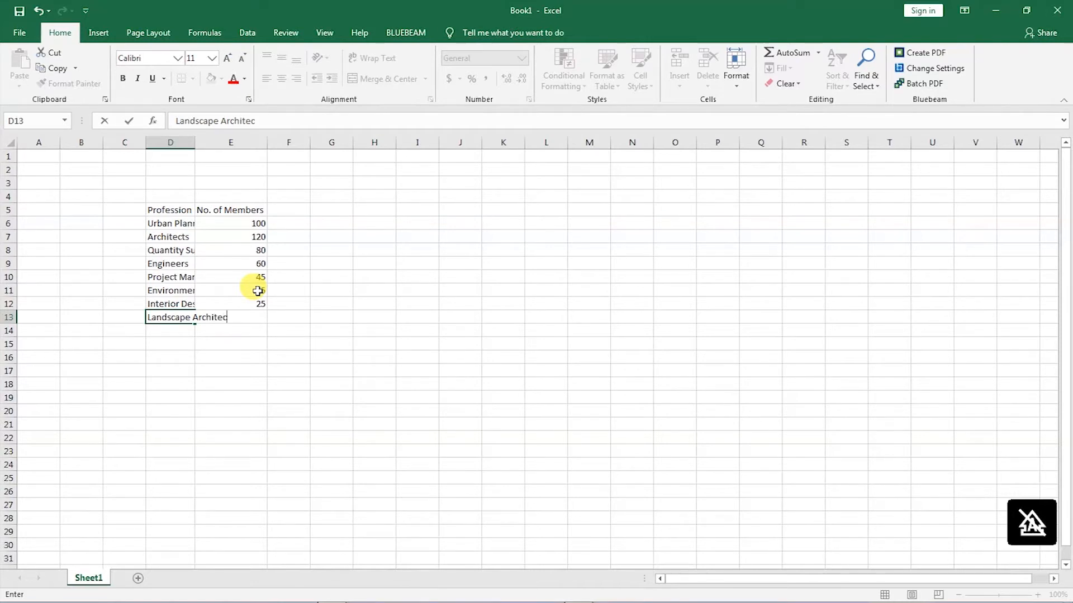
pyautogui.write('ts')
pyautogui.press('Tab')
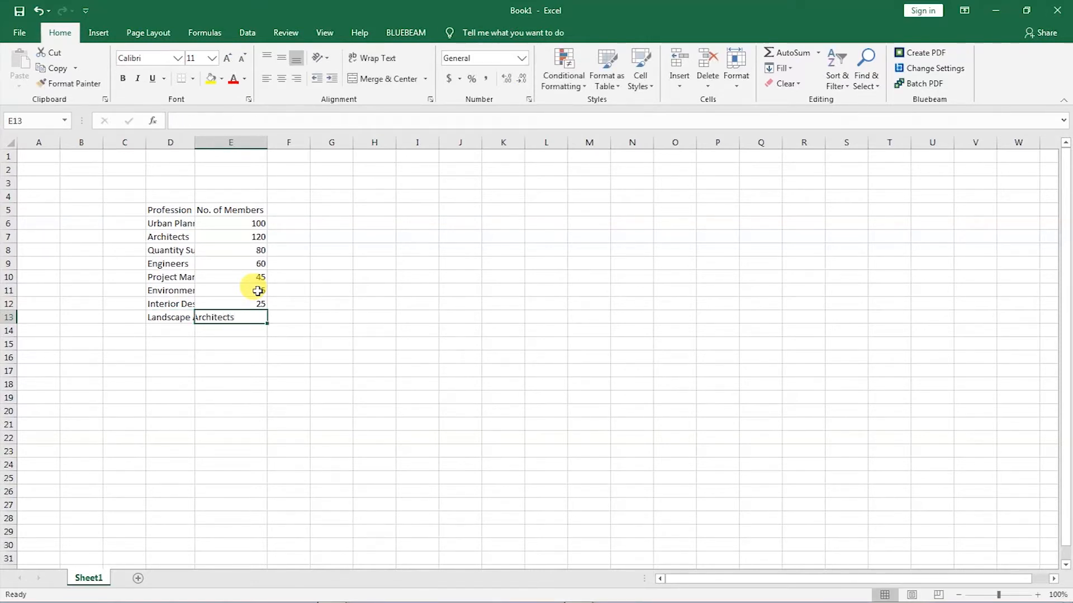
pyautogui.write('55')
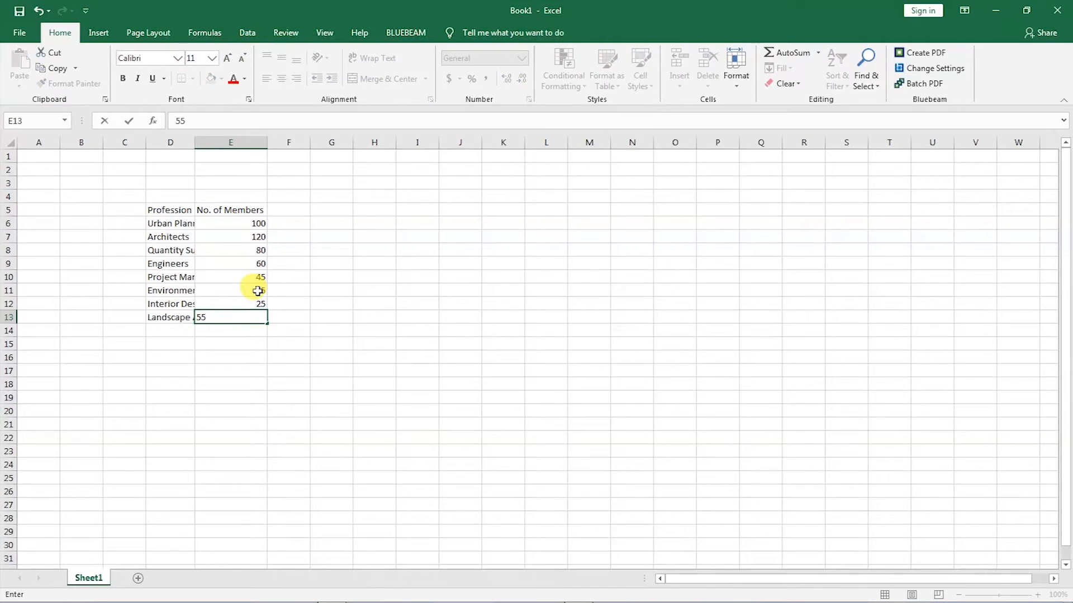
pyautogui.press('Return')
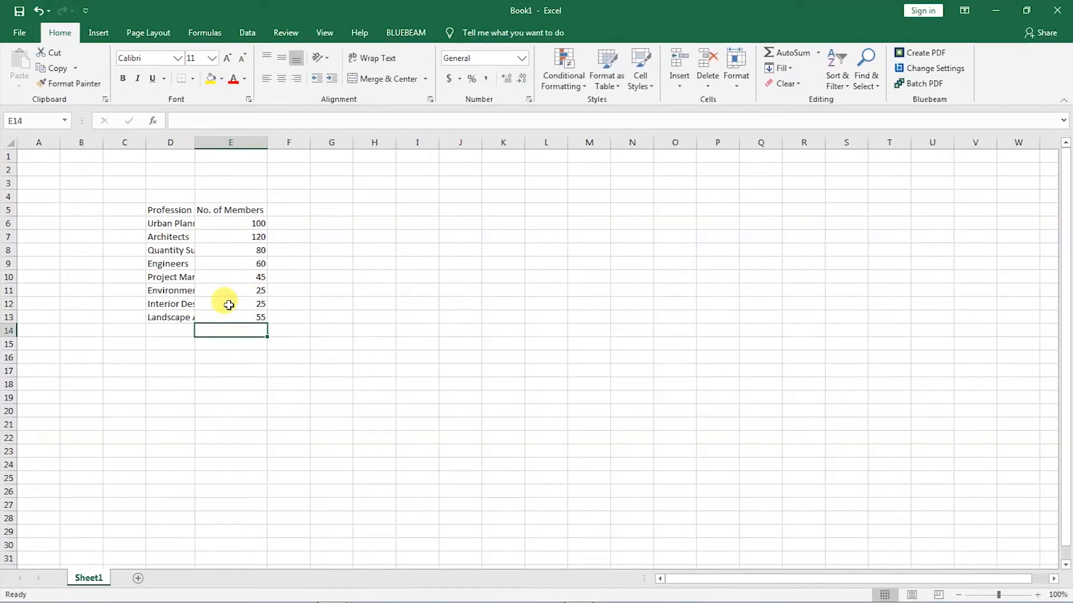
# Auto-fit the width of column D to its longest profession name.
pyautogui.click(169, 220)
pyautogui.moveTo(169, 219); pyautogui.dragTo(172, 317)
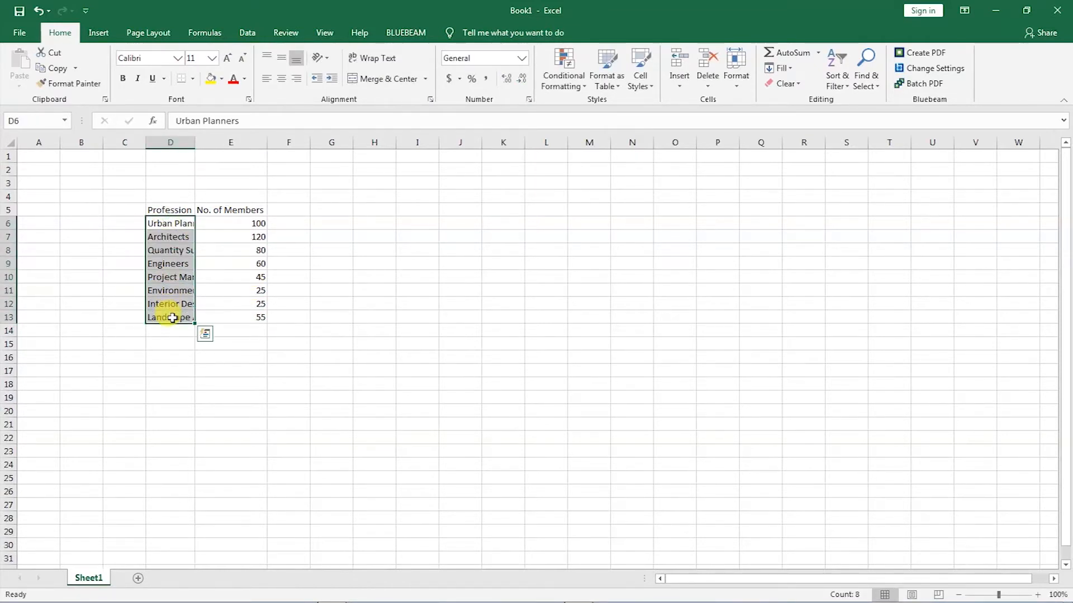
pyautogui.click(204, 316)
pyautogui.click(180, 319)
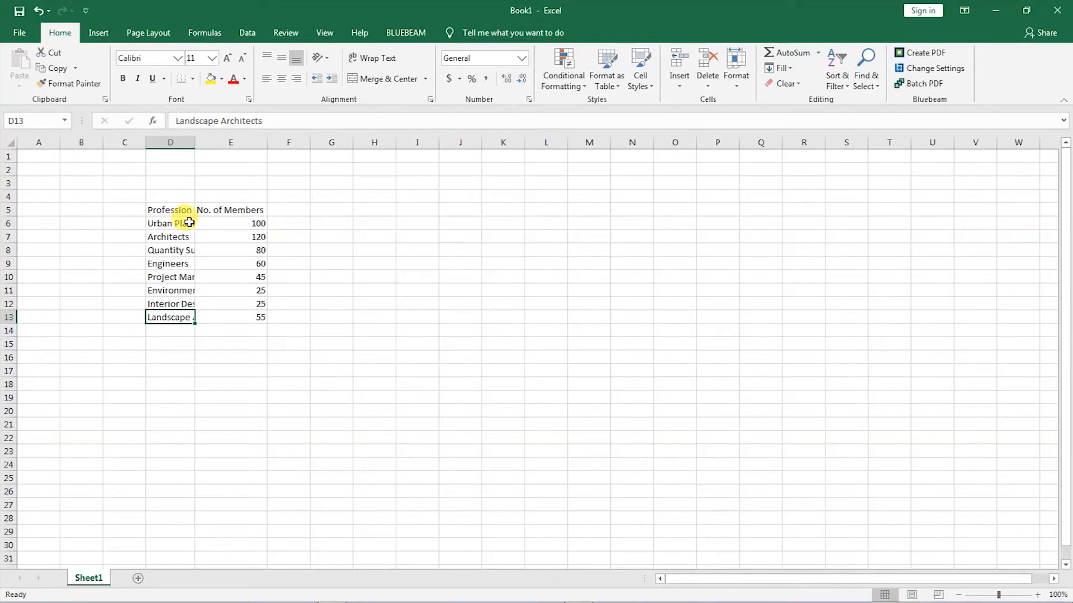
pyautogui.doubleClick(194, 143)
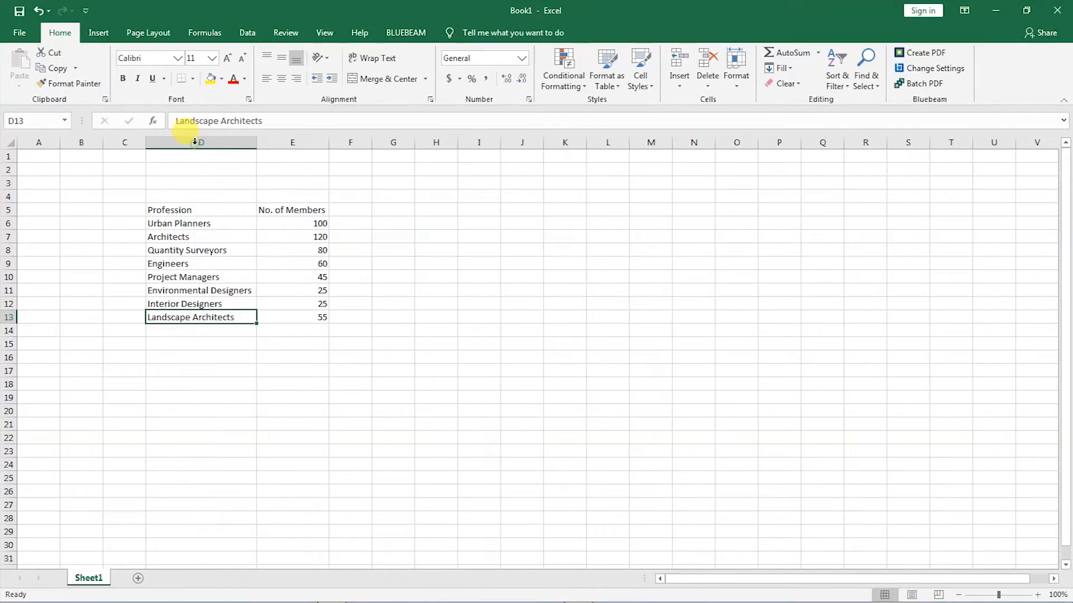
pyautogui.click(279, 345)
pyautogui.hotkey('ctrl', 's')
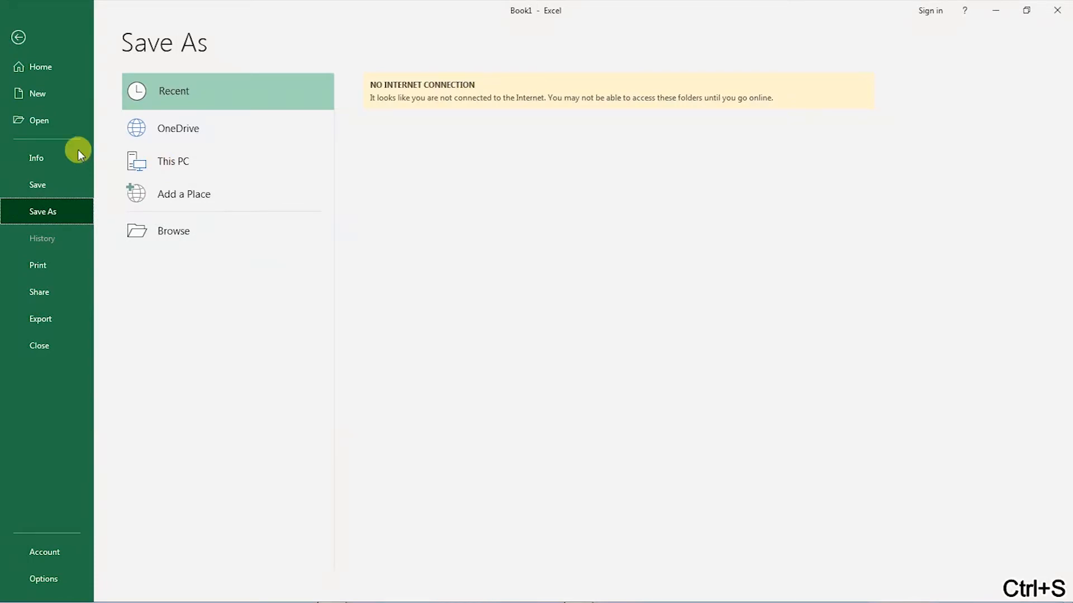
pyautogui.click(19, 37)
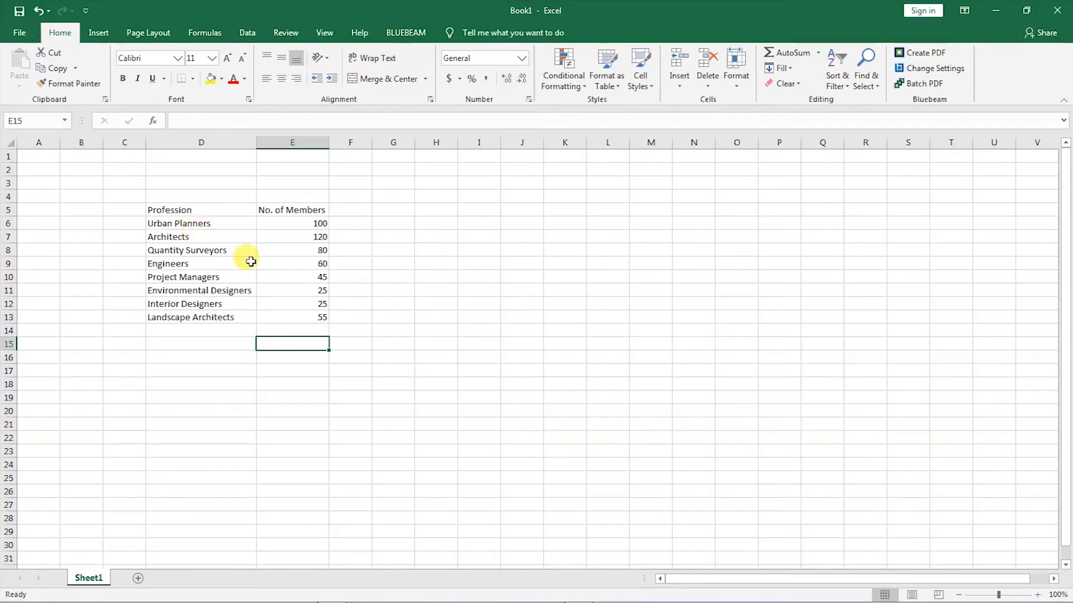
# Insert a Clustered Bar chart from the whole table of professions and members, D5:E13 including the headers.
pyautogui.click(281, 291)
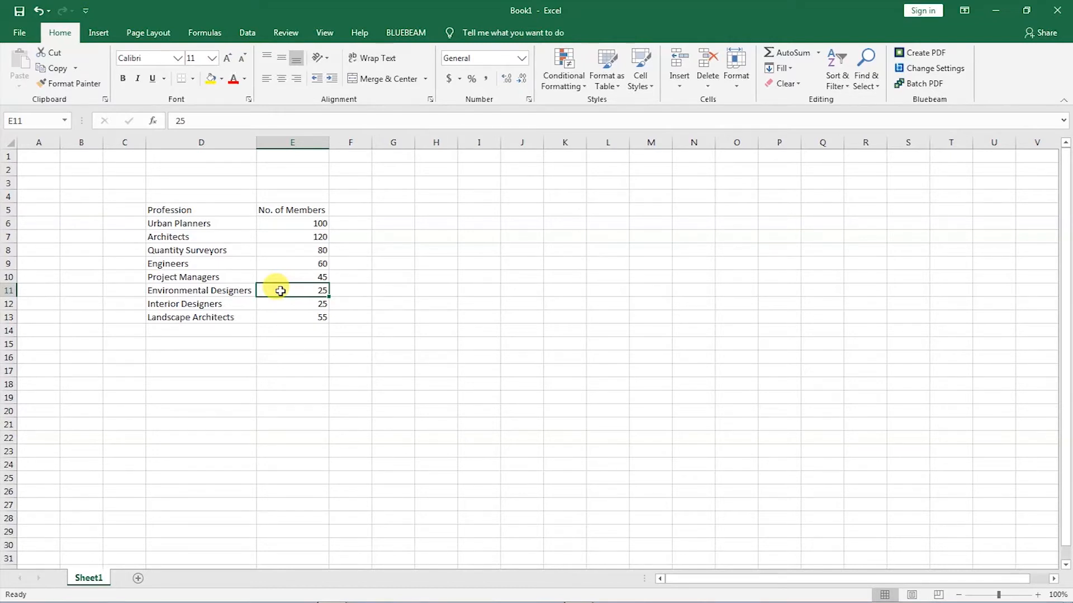
pyautogui.click(165, 210)
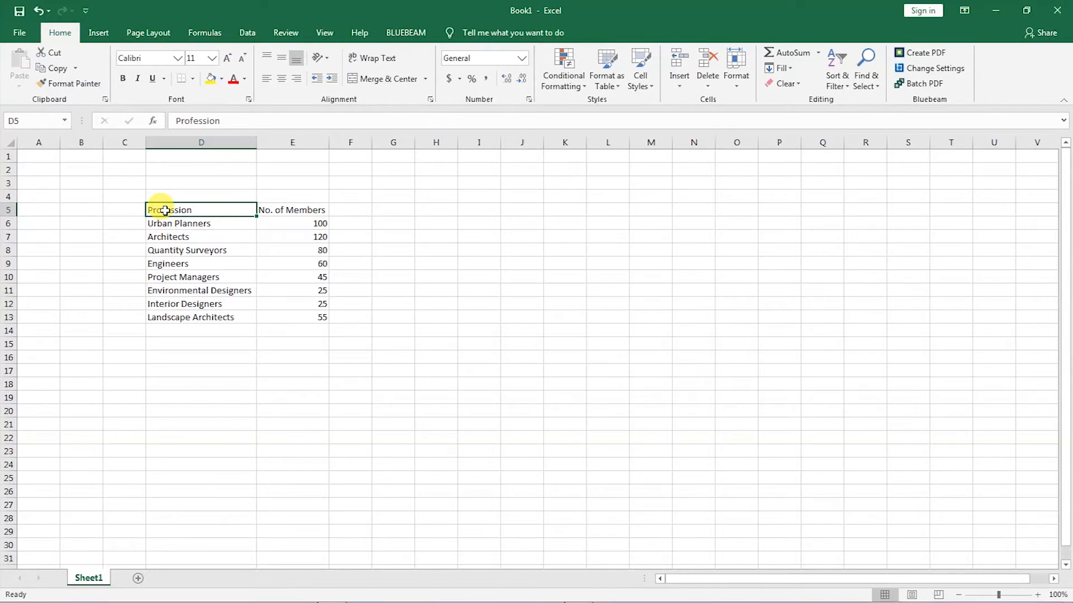
pyautogui.moveTo(166, 211); pyautogui.dragTo(309, 317)
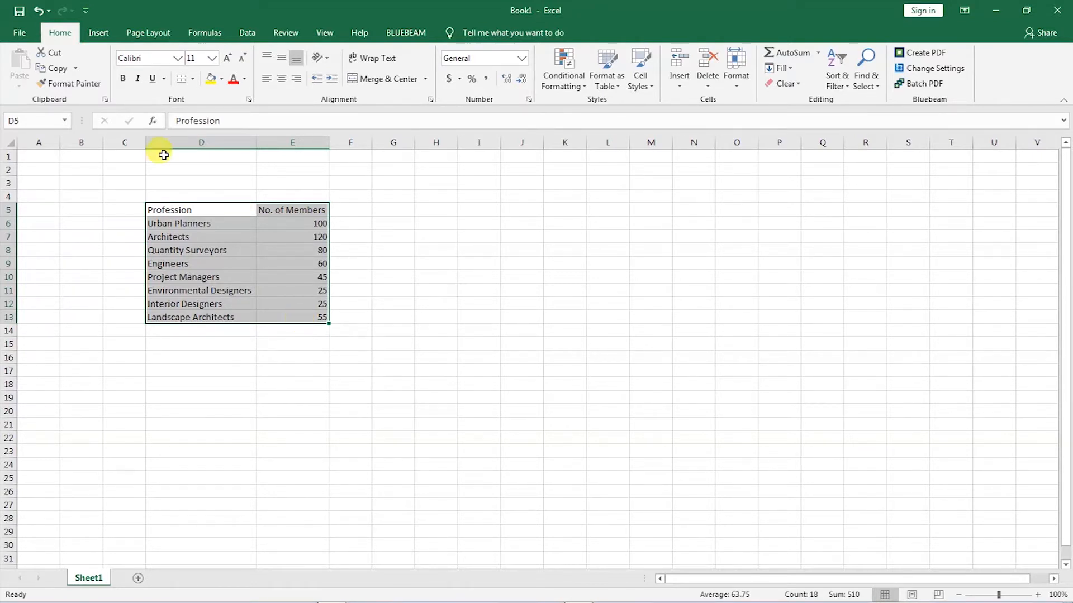
pyautogui.click(99, 33)
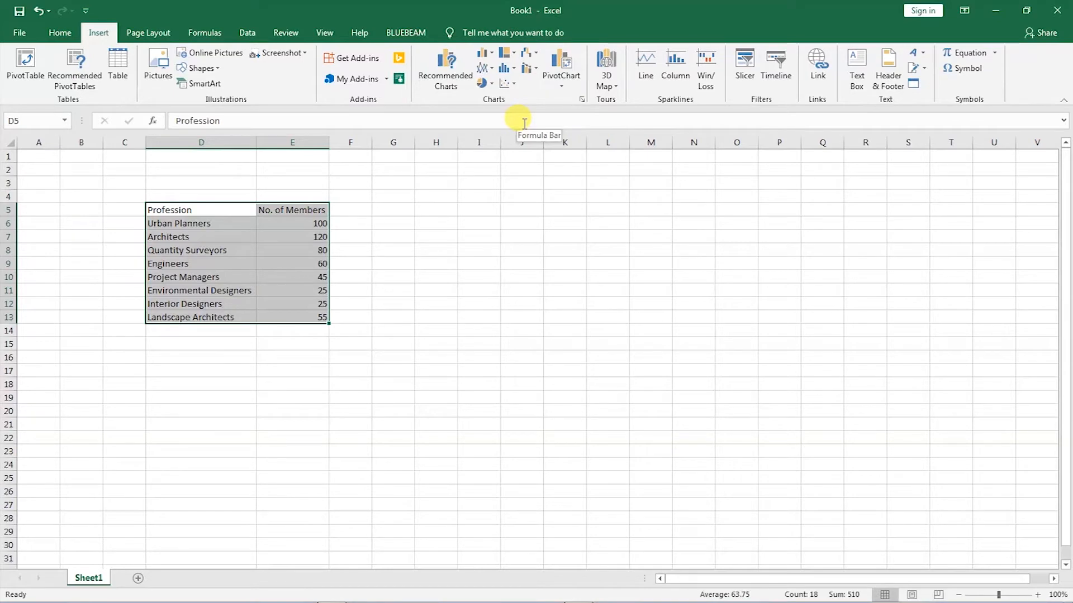
pyautogui.click(437, 73)
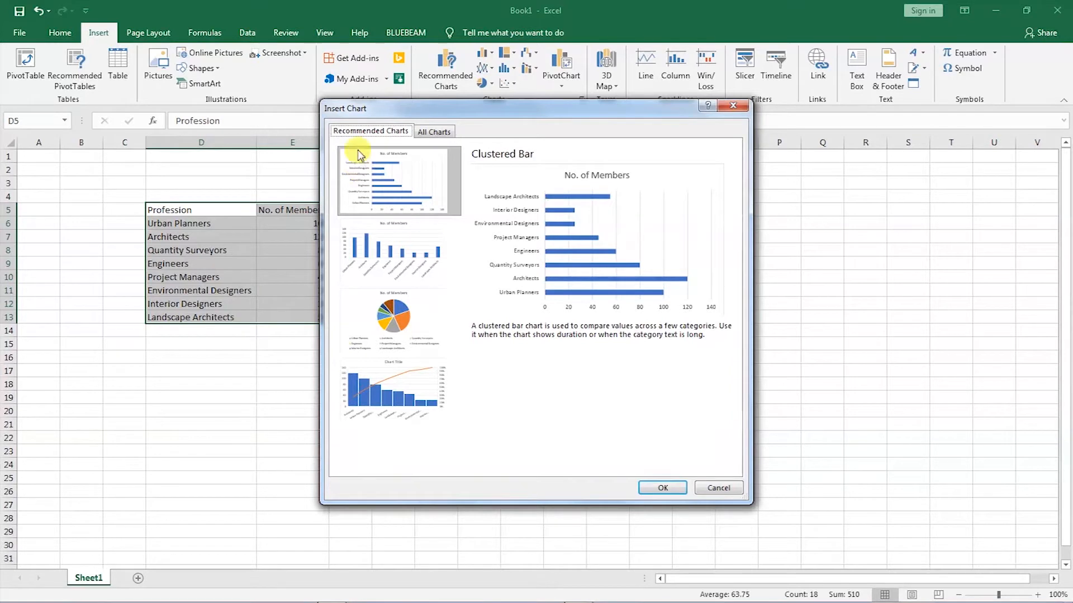
pyautogui.click(433, 133)
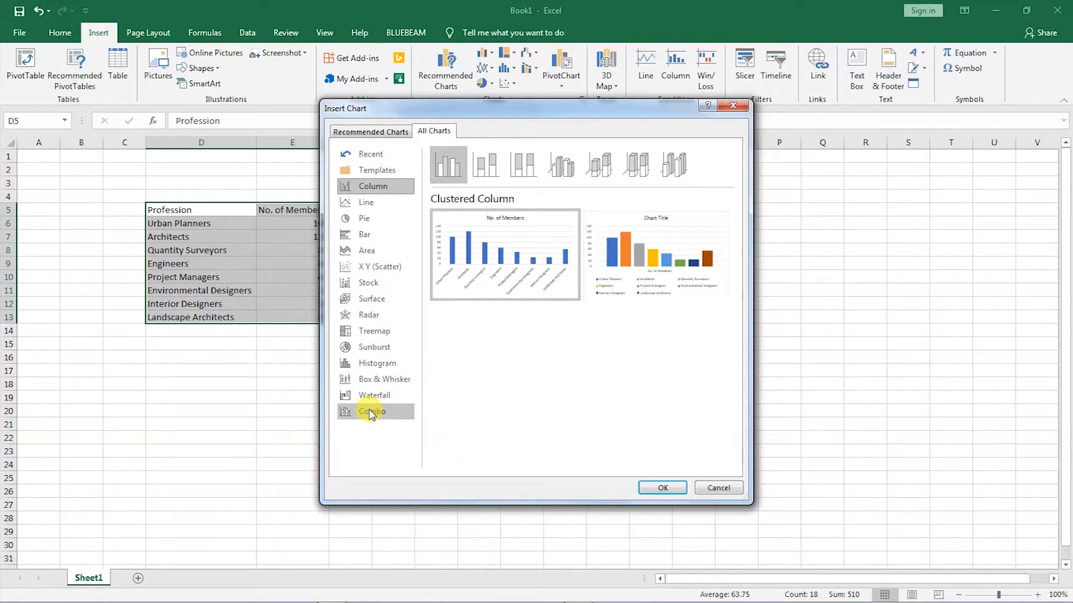
pyautogui.click(364, 244)
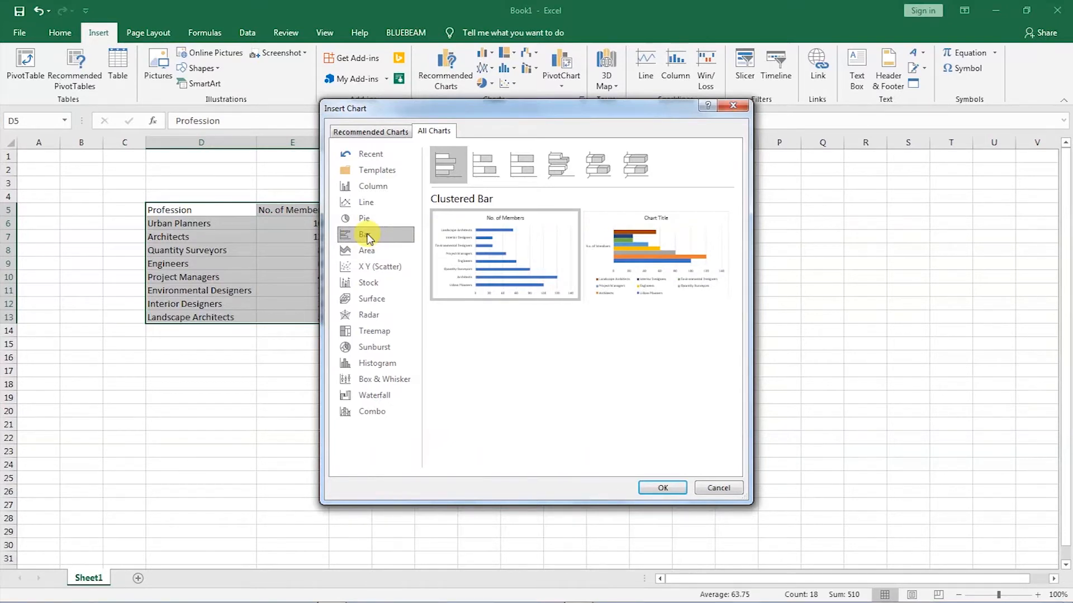
pyautogui.moveTo(462, 262)
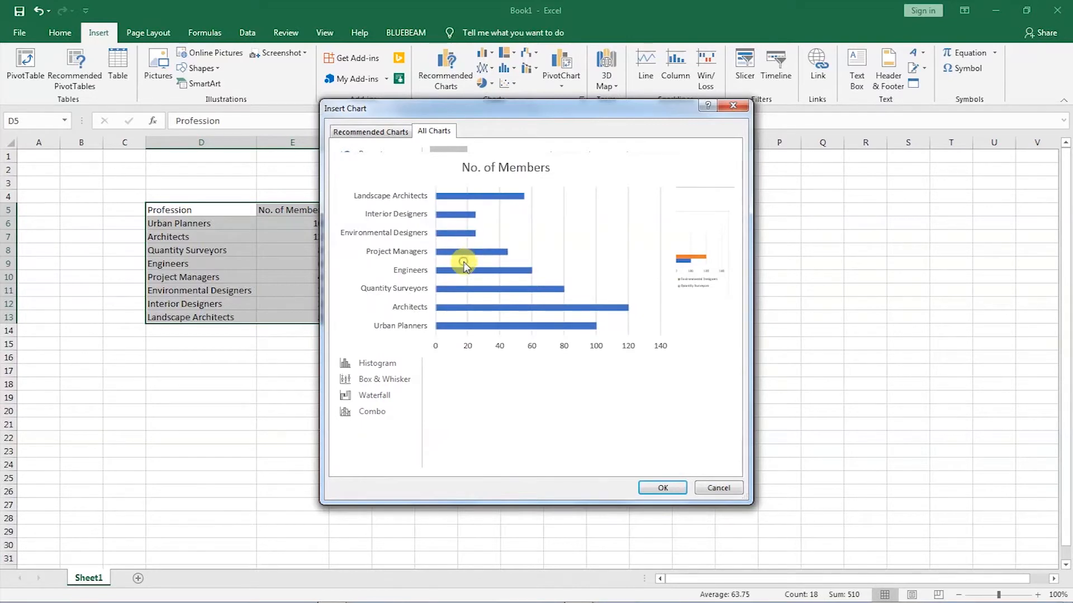
pyautogui.click(661, 486)
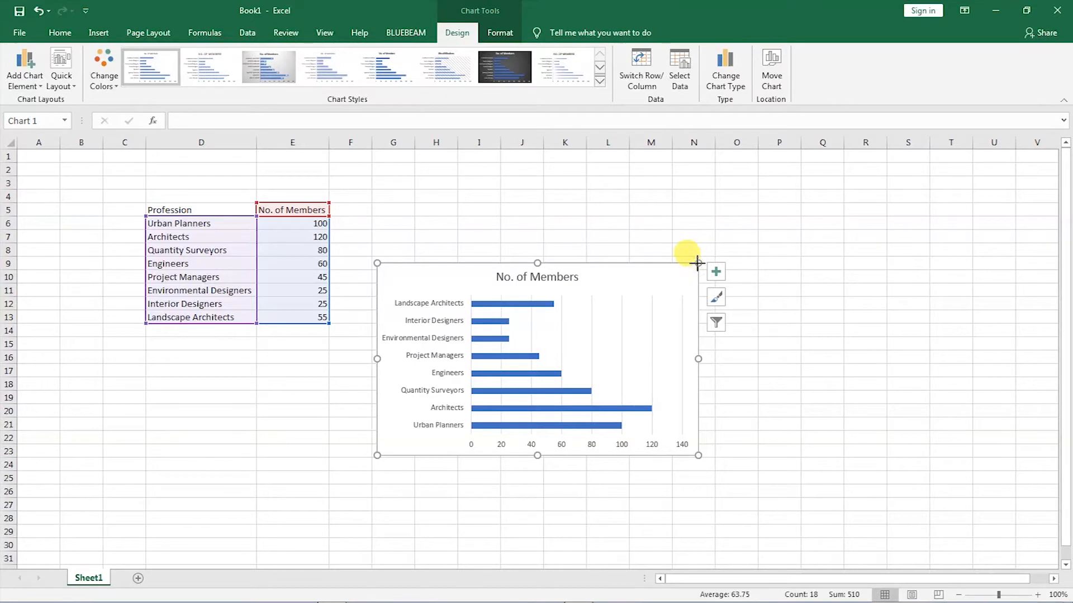
# Enlarge the bar chart and place it beside the table, covering about columns G to Q and rows 4 to 25.
pyautogui.moveTo(696, 263); pyautogui.dragTo(798, 176)
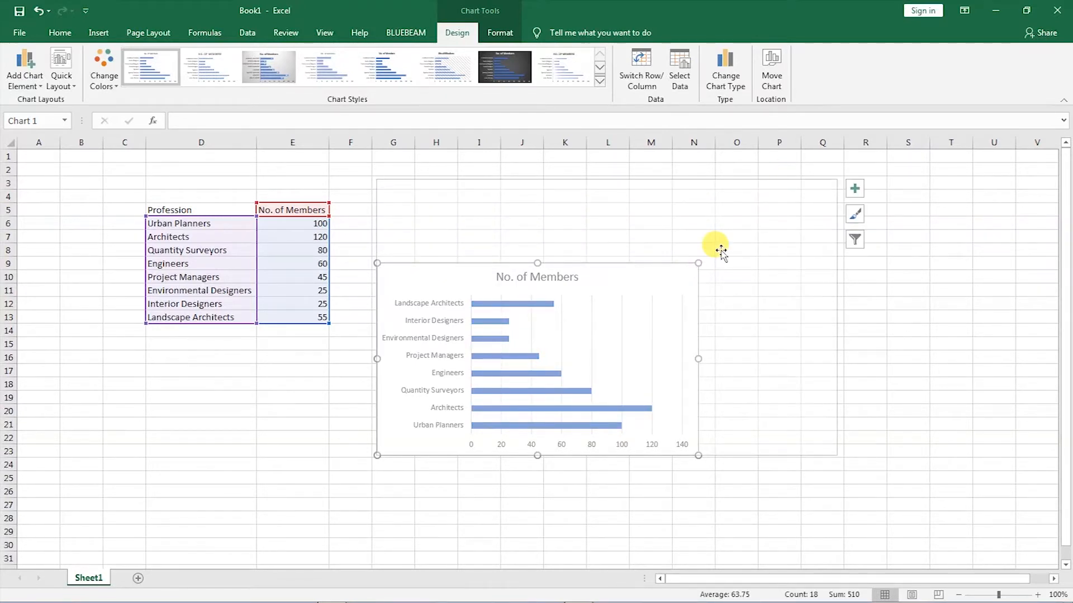
pyautogui.moveTo(371, 451); pyautogui.dragTo(366, 362)
pyautogui.moveTo(361, 192); pyautogui.dragTo(390, 208)
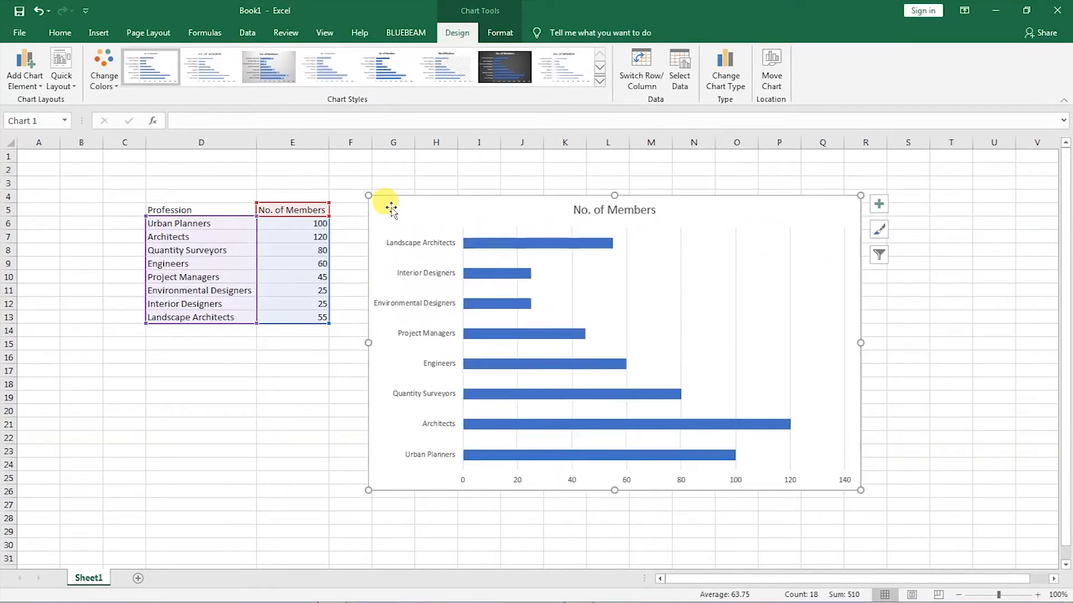
pyautogui.click(691, 171)
# Launch Word while keeping the workbook with the chart open.
pyautogui.moveTo(613, 599)
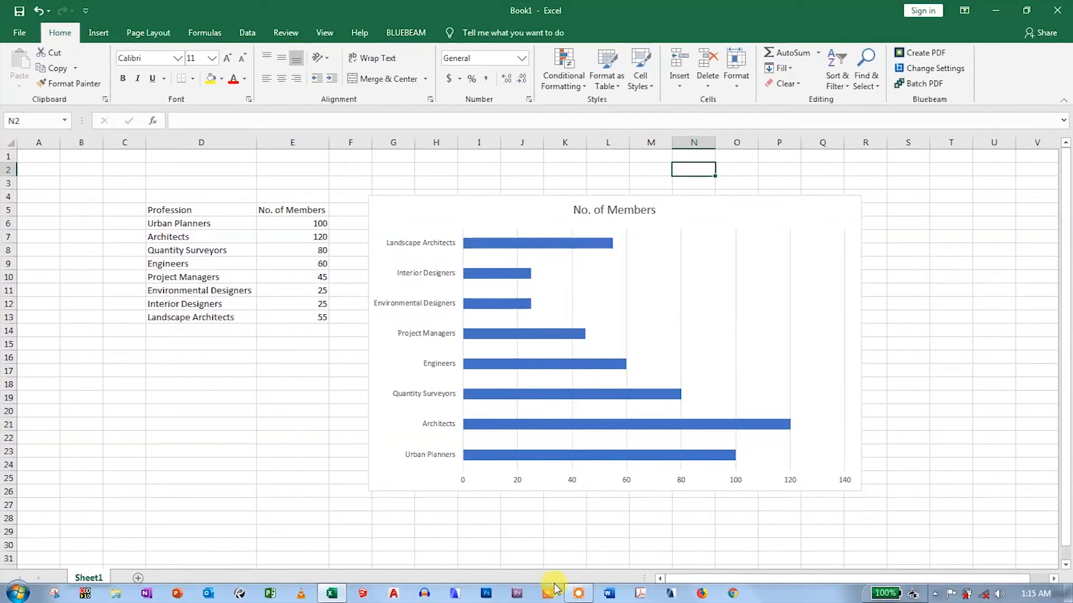
pyautogui.rightClick(608, 598)
pyautogui.click(536, 550)
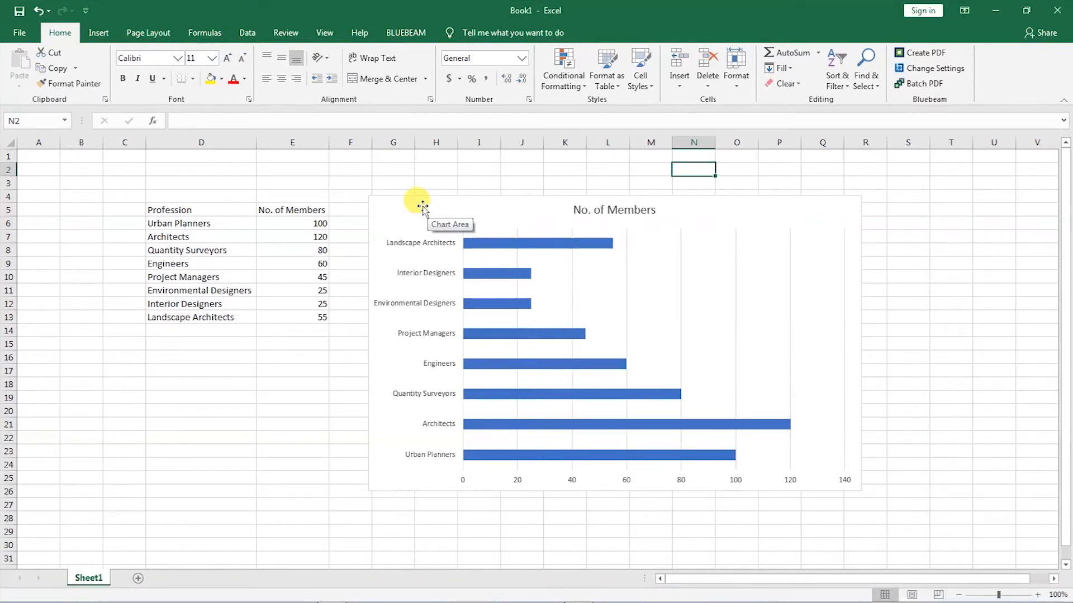
pyautogui.click(384, 207)
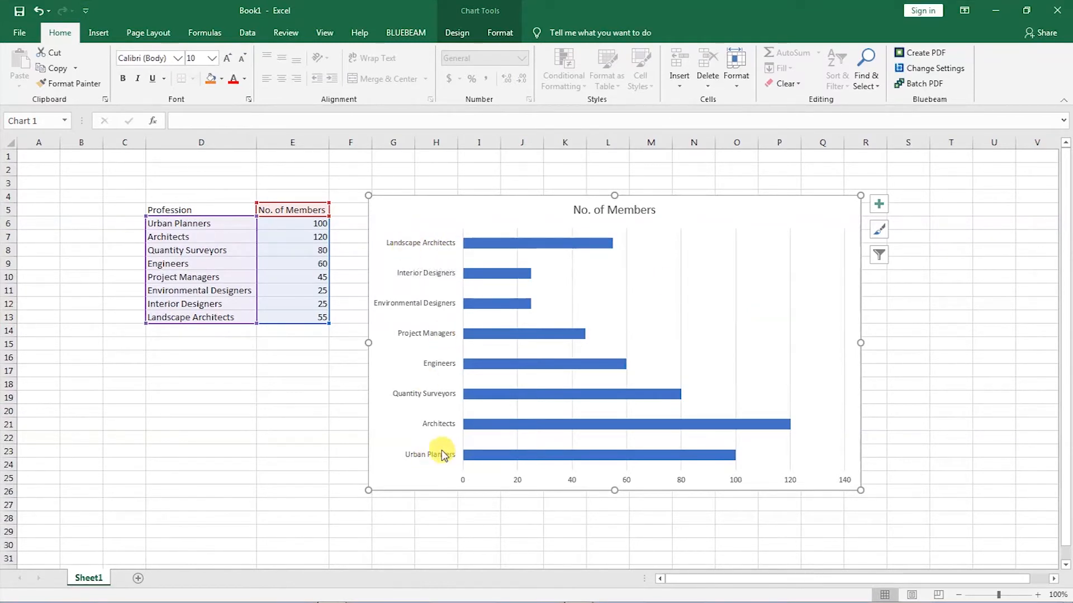
pyautogui.moveTo(670, 450)
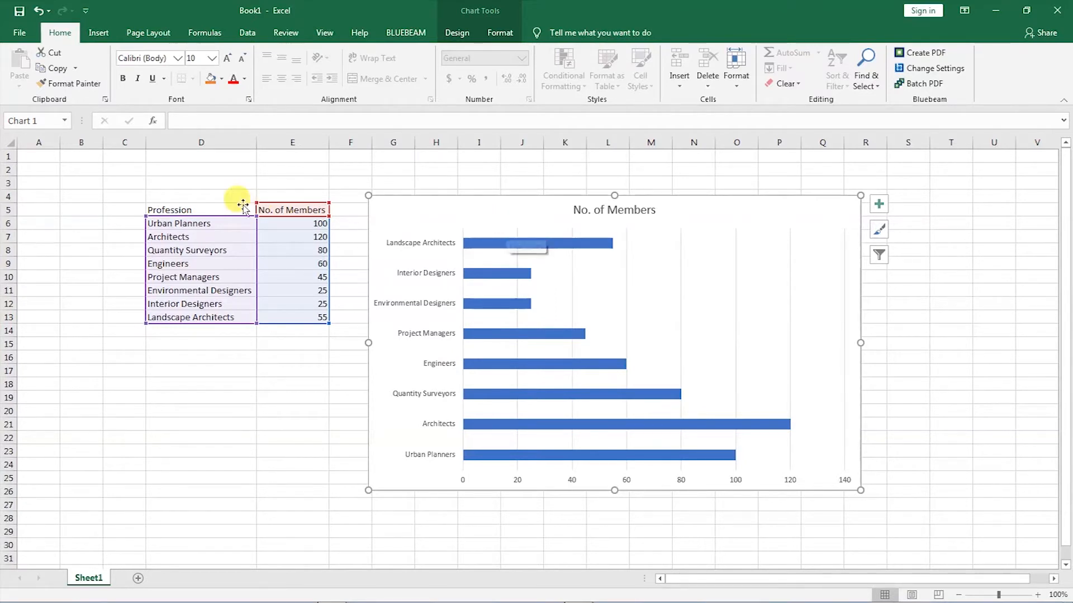
pyautogui.click(155, 207)
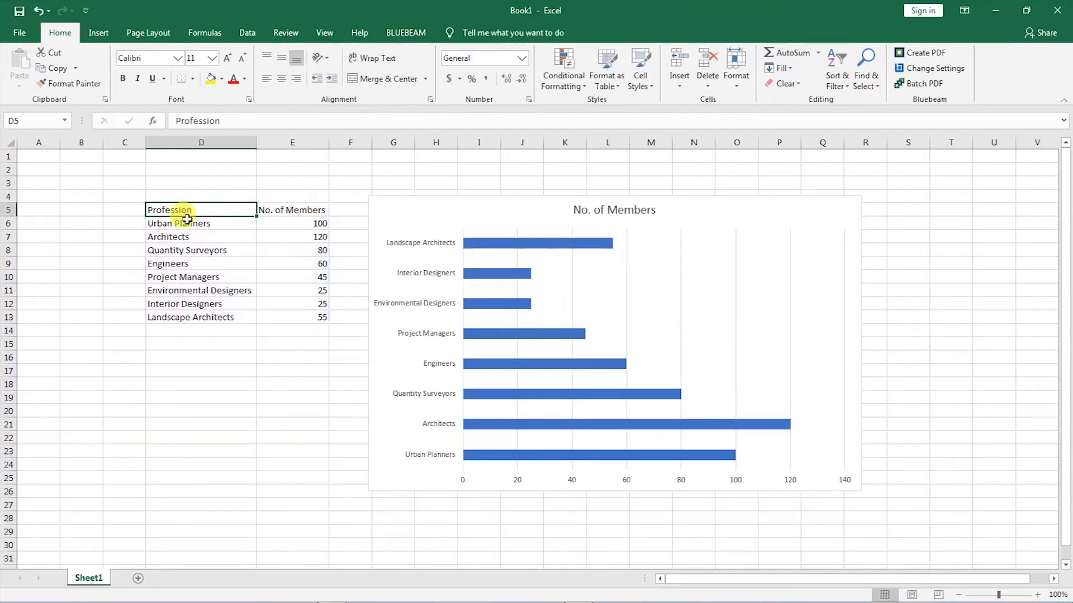
pyautogui.click(270, 208)
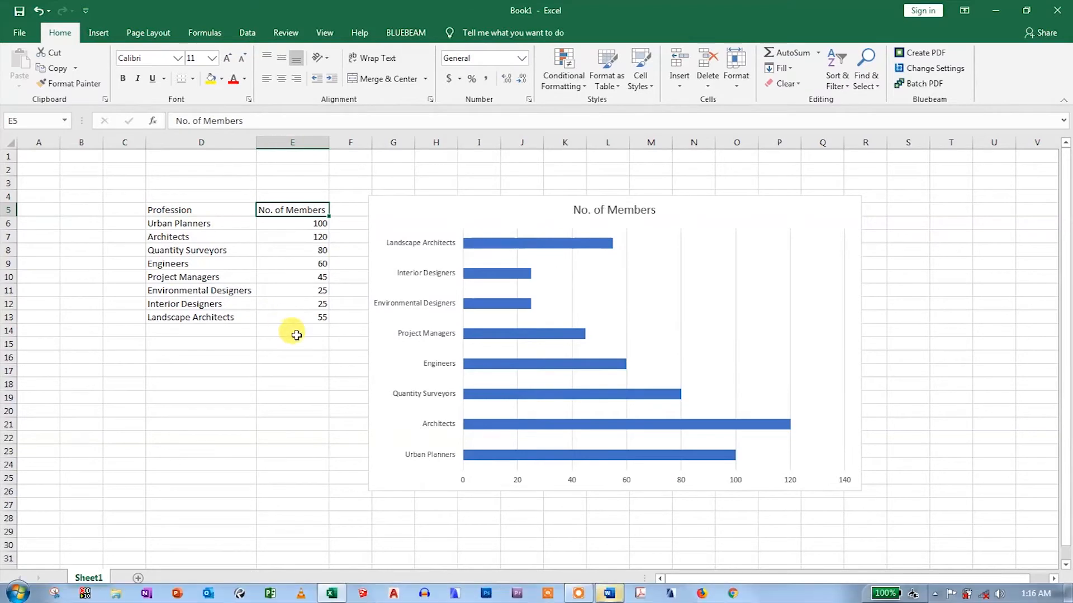
# Switch to Word to create a blank document, and return to the Excel workbook with the chart.
pyautogui.click(609, 593)
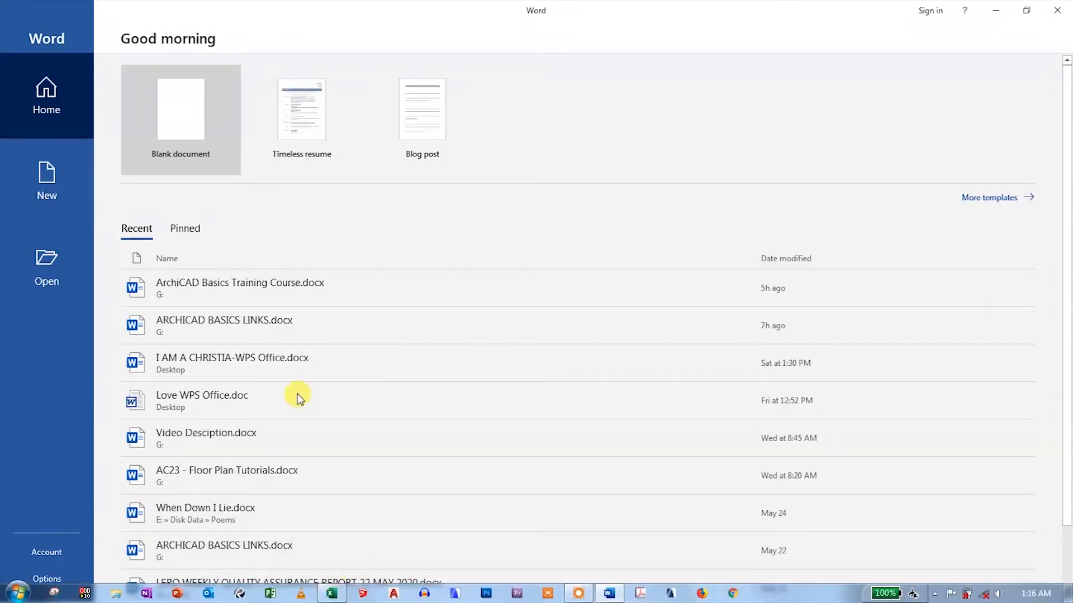
pyautogui.click(205, 143)
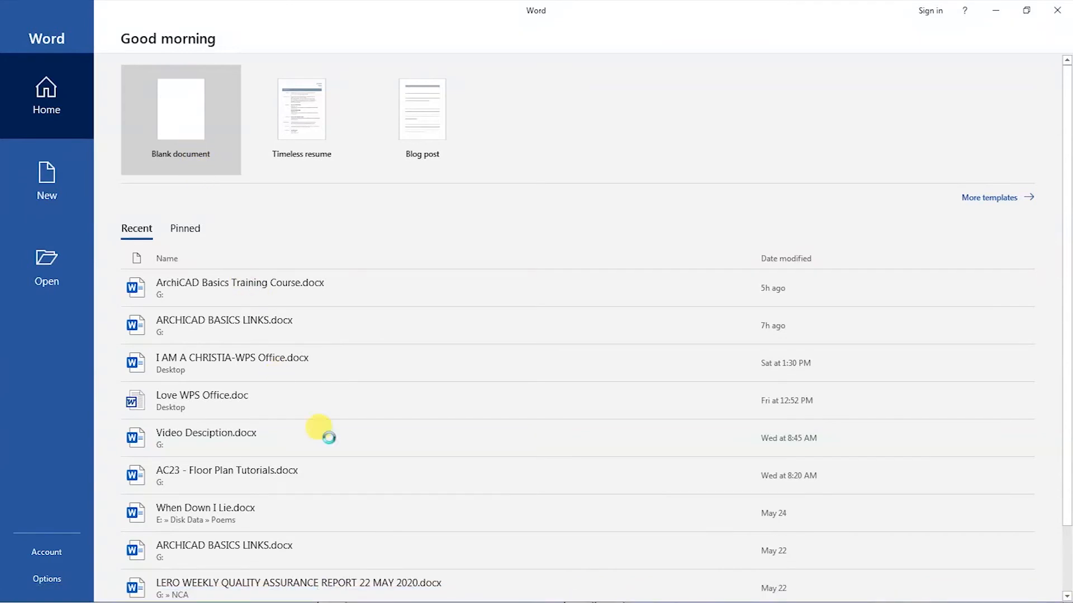
pyautogui.click(332, 594)
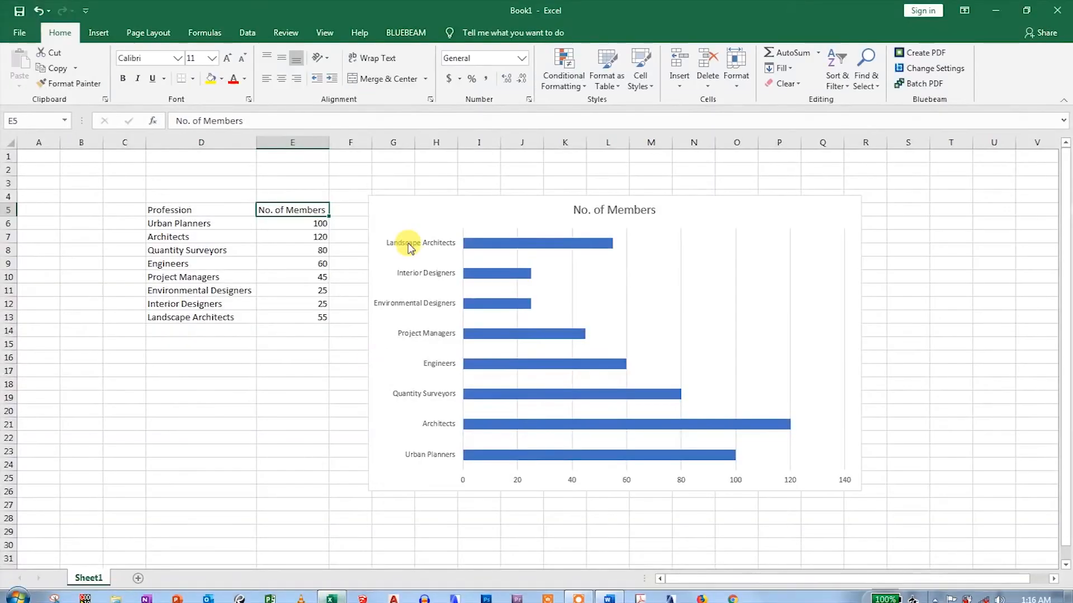
# Set the number of members for Urban Planners in the table to 110.
pyautogui.click(312, 236)
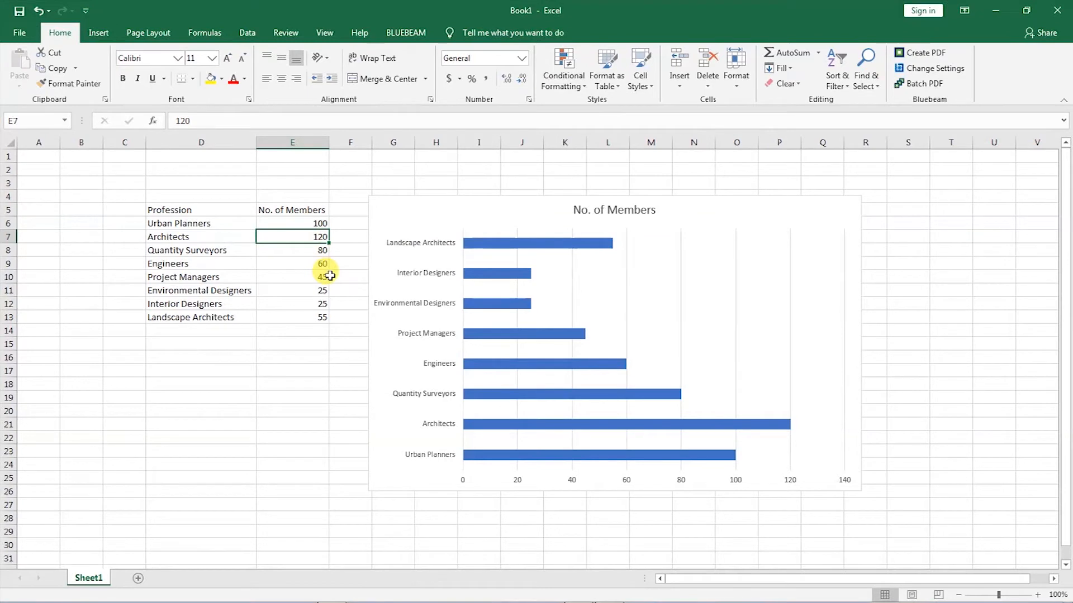
pyautogui.click(319, 224)
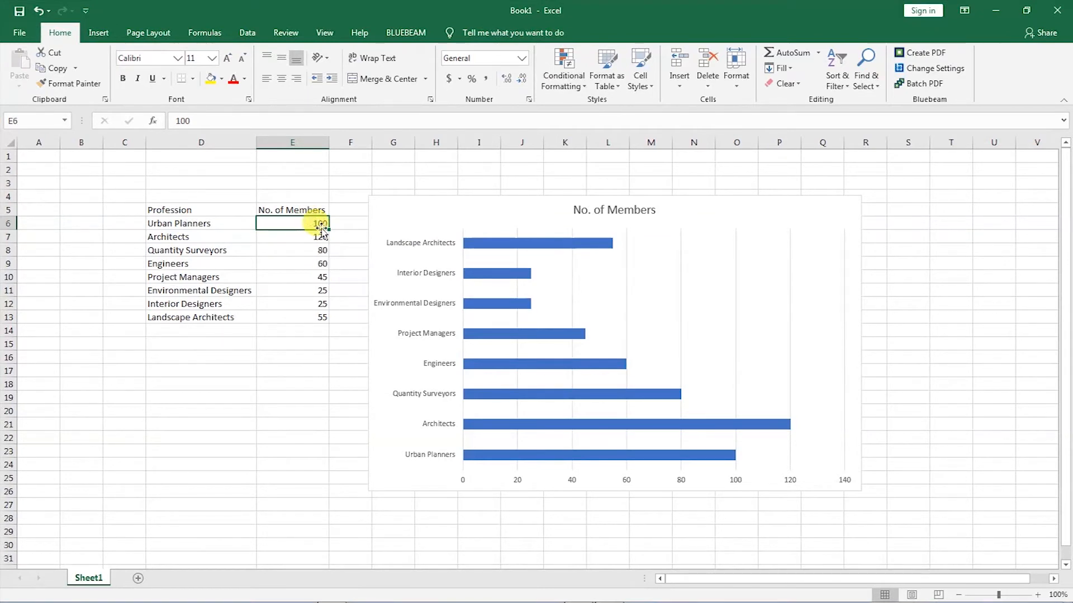
pyautogui.write('110')
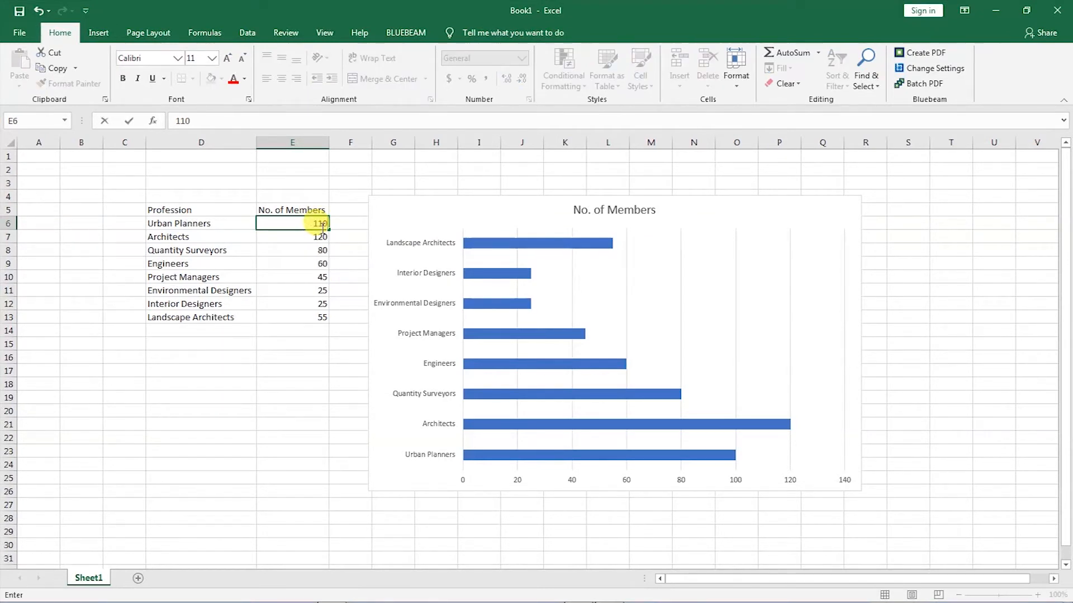
pyautogui.press('Return')
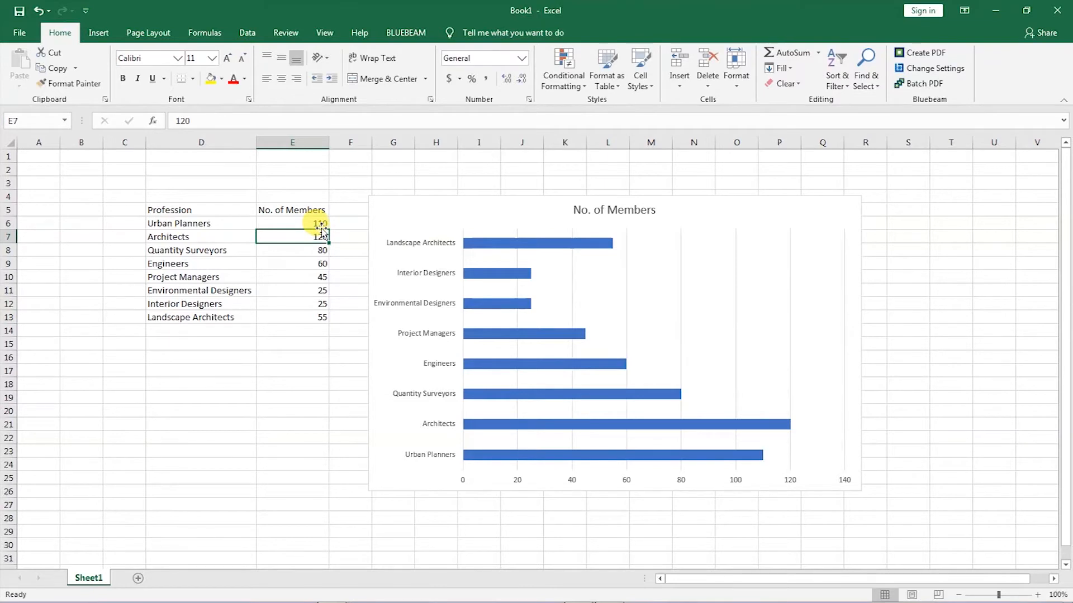
pyautogui.moveTo(757, 460)
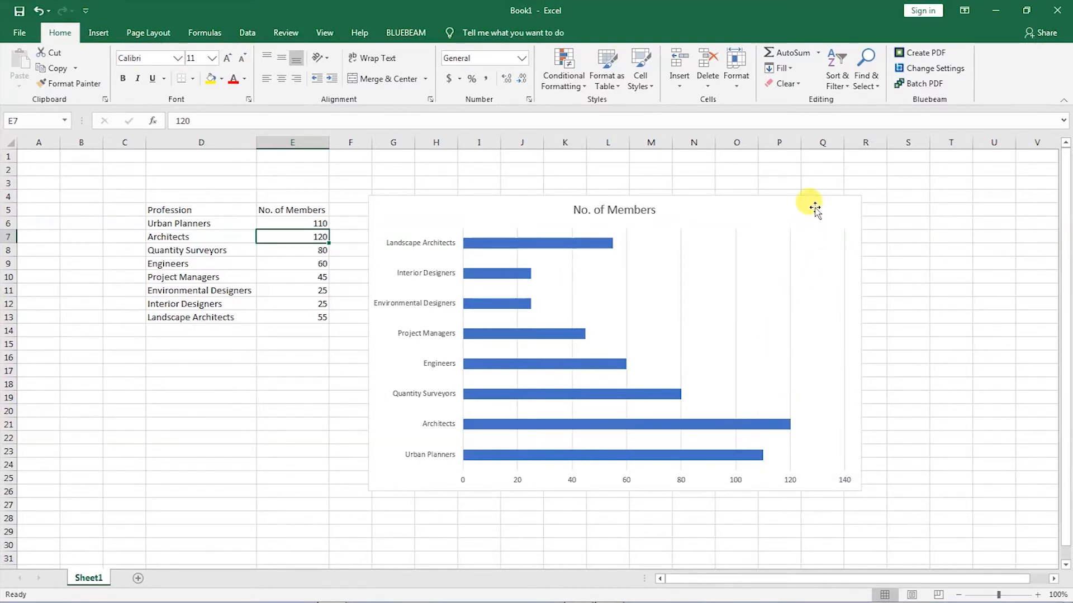
# Add axis titles to both axes of the bar chart, keeping the chart title.
pyautogui.click(743, 203)
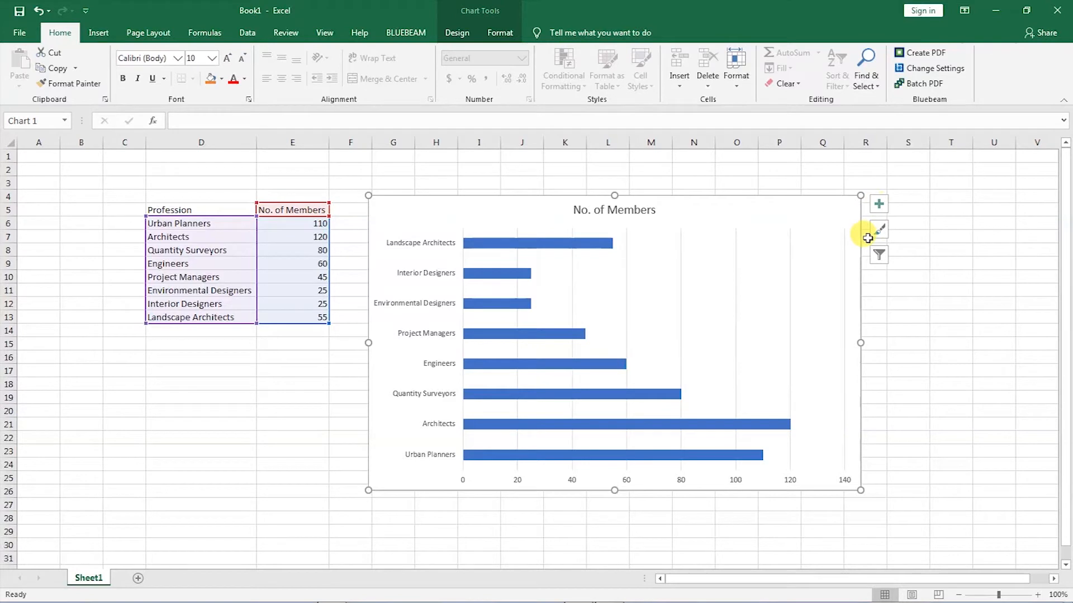
pyautogui.click(879, 206)
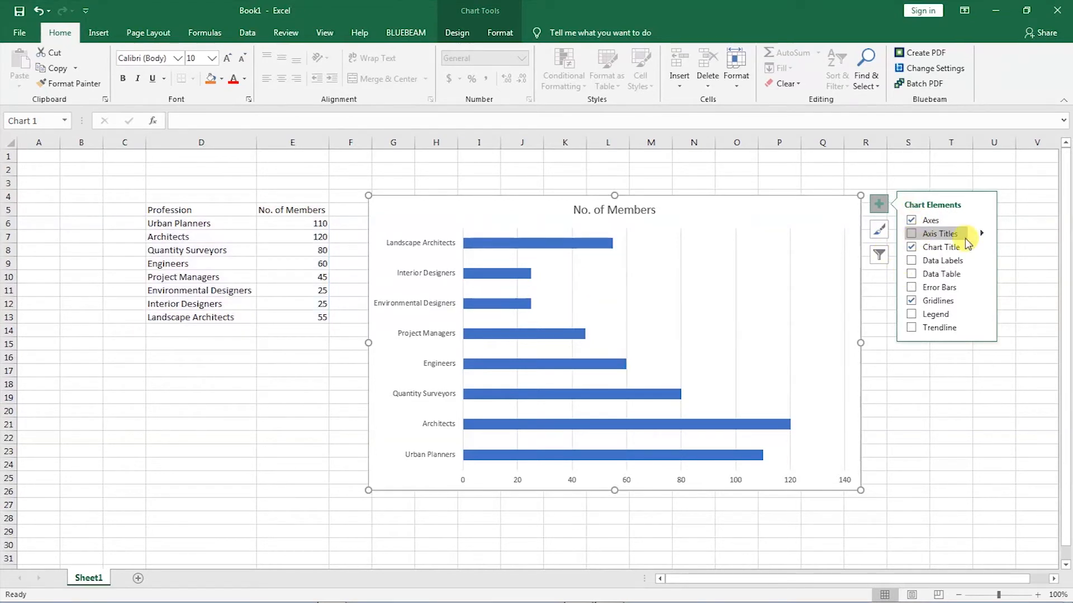
pyautogui.click(911, 235)
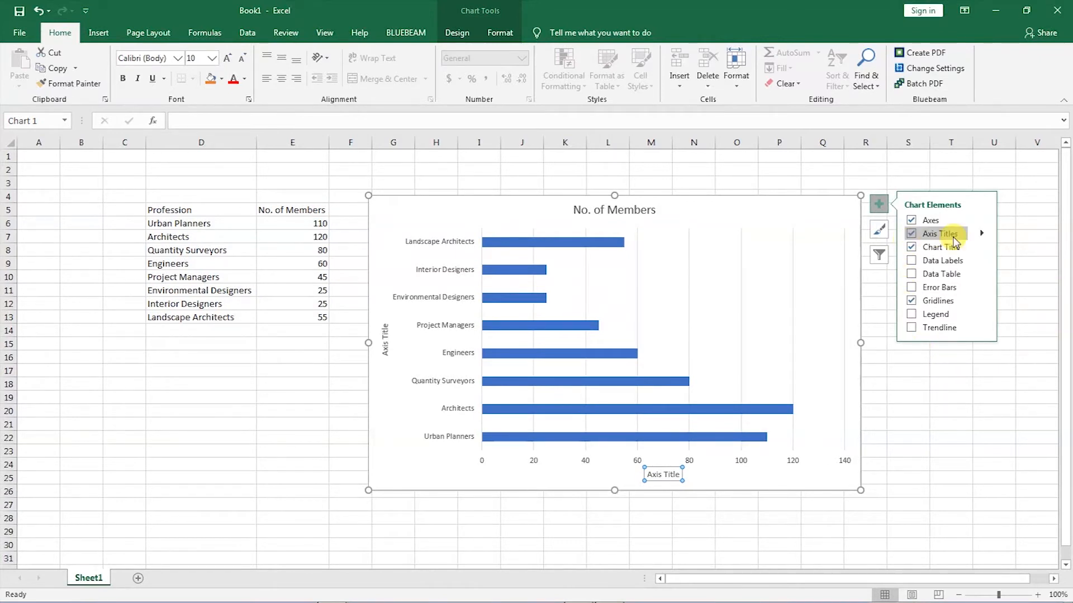
pyautogui.click(911, 247)
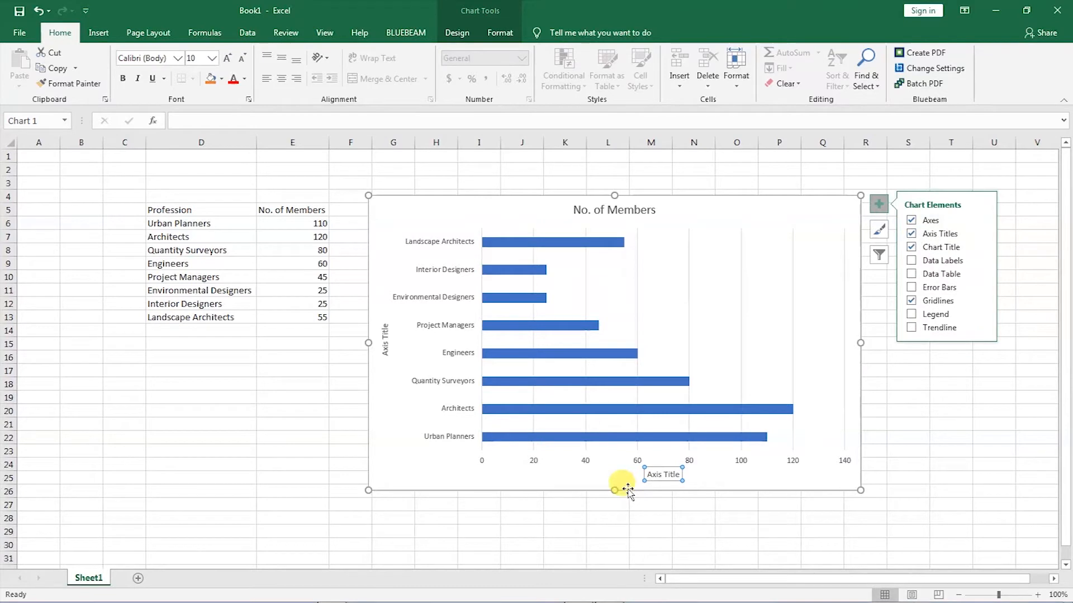
# Replace the placeholder title of the chart's horizontal axis with "No. of Members".
pyautogui.click(678, 475)
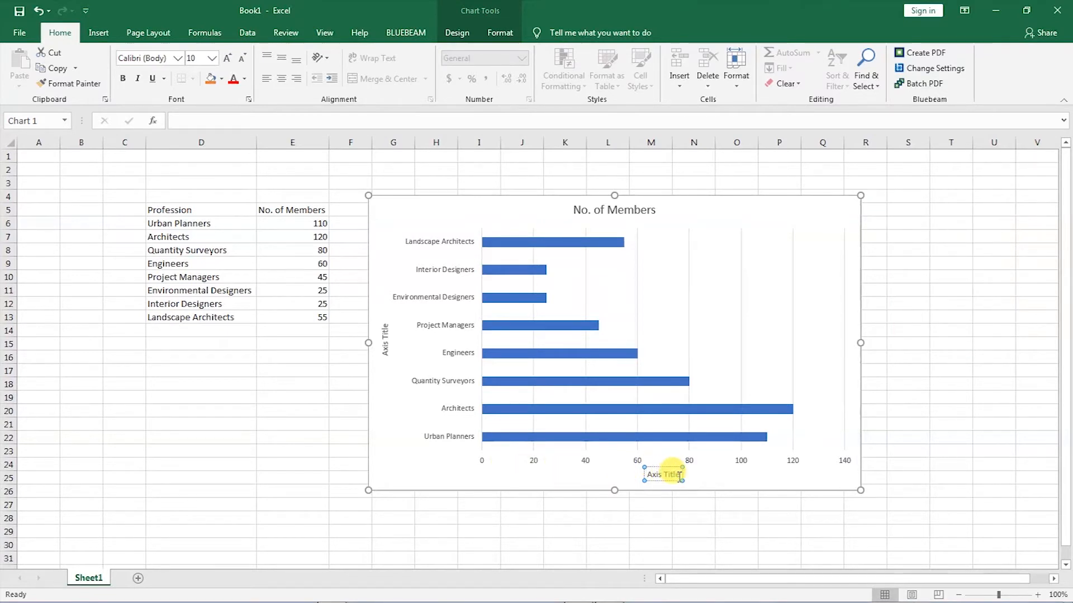
pyautogui.moveTo(679, 474); pyautogui.dragTo(650, 481)
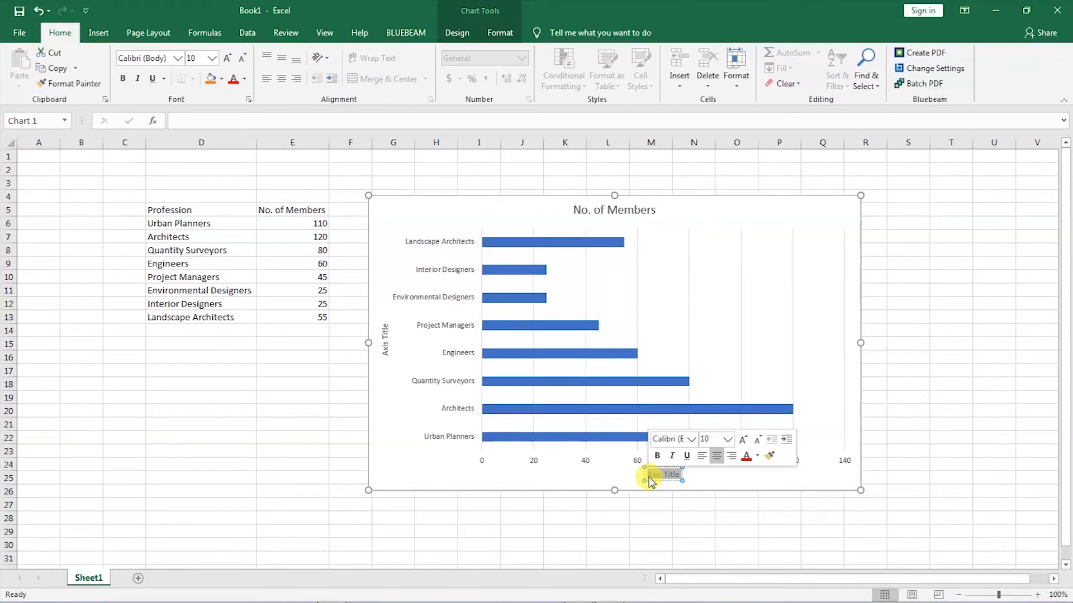
pyautogui.write('No.')
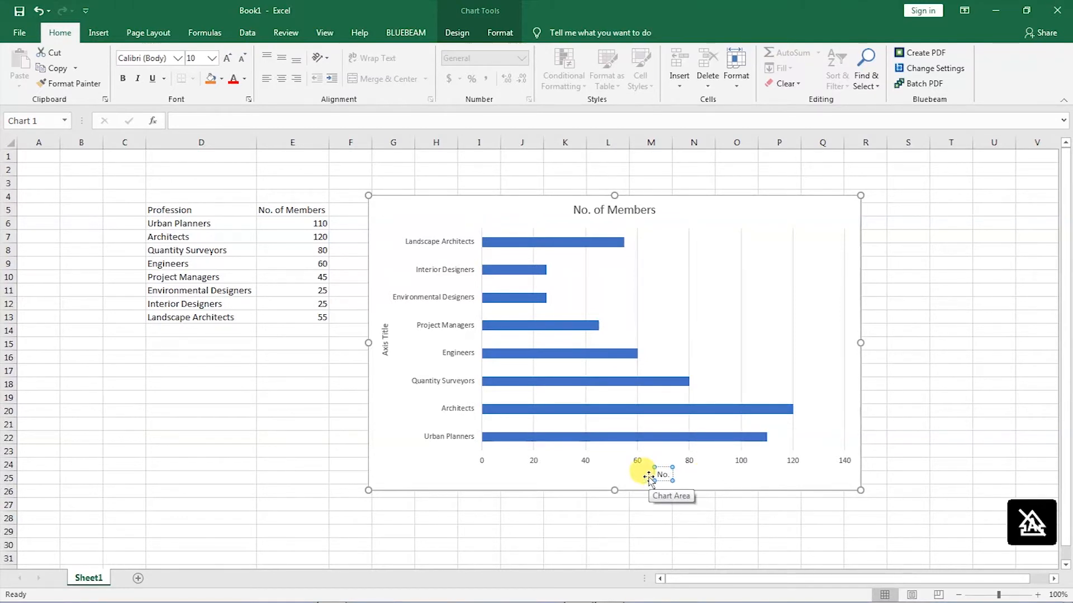
pyautogui.write(' of')
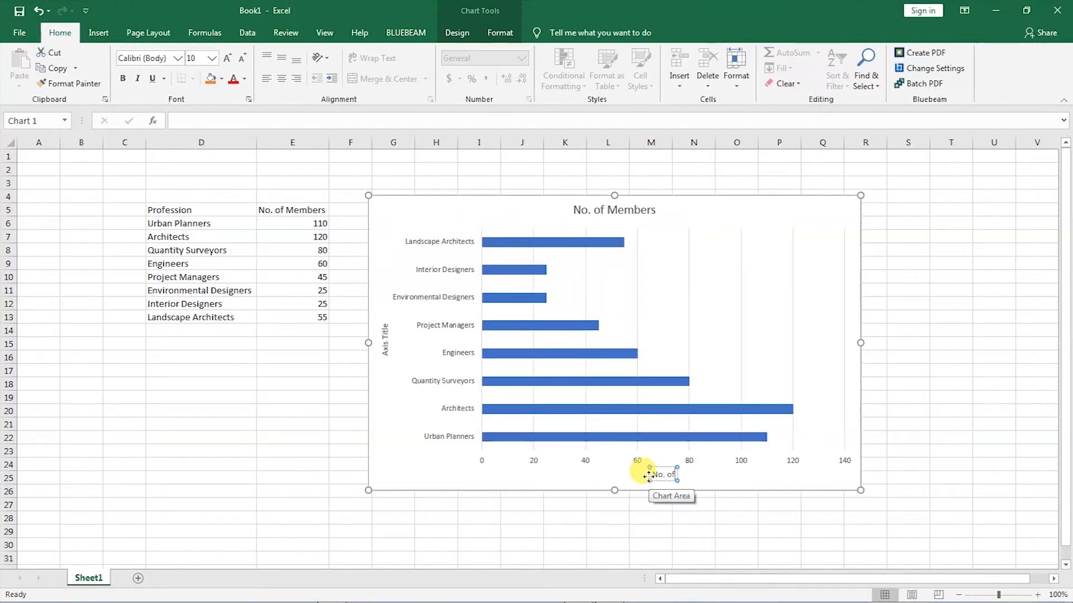
pyautogui.write(' Members')
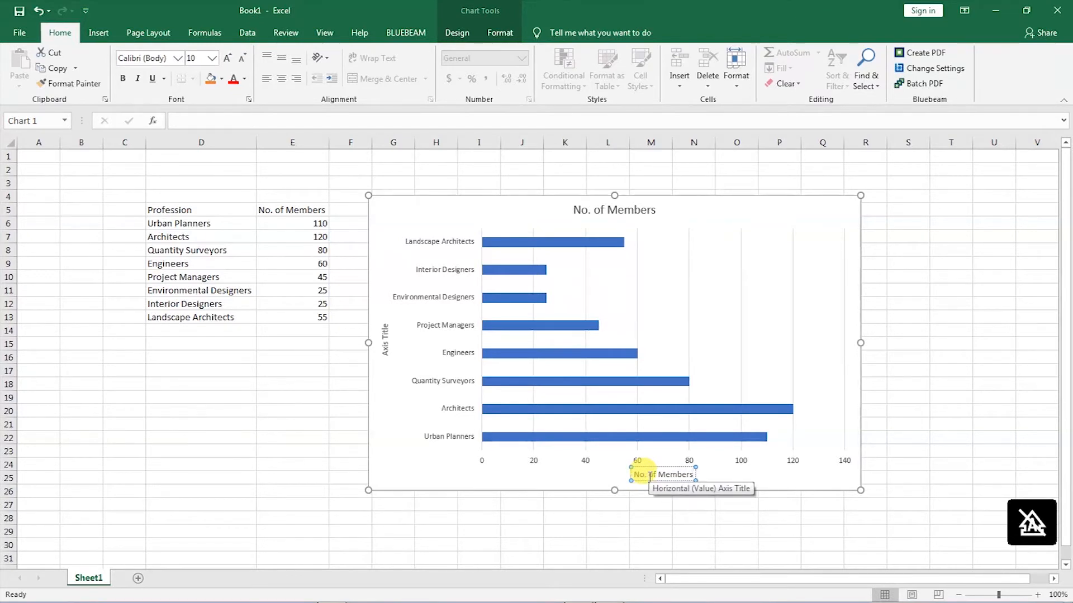
pyautogui.click(556, 472)
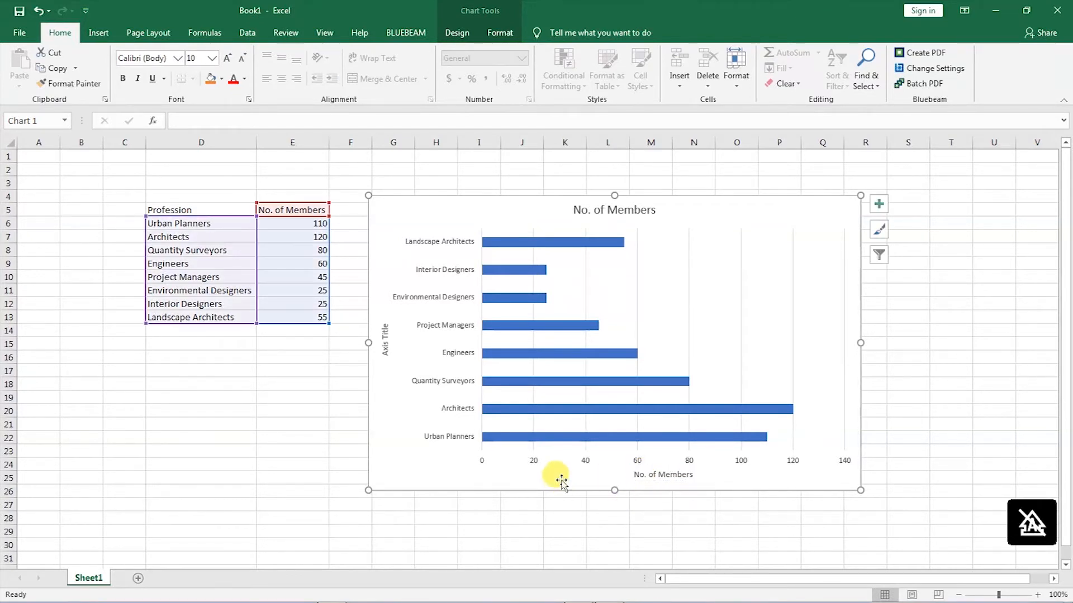
# Replace the placeholder title of the chart's vertical axis with "Professions".
pyautogui.click(384, 339)
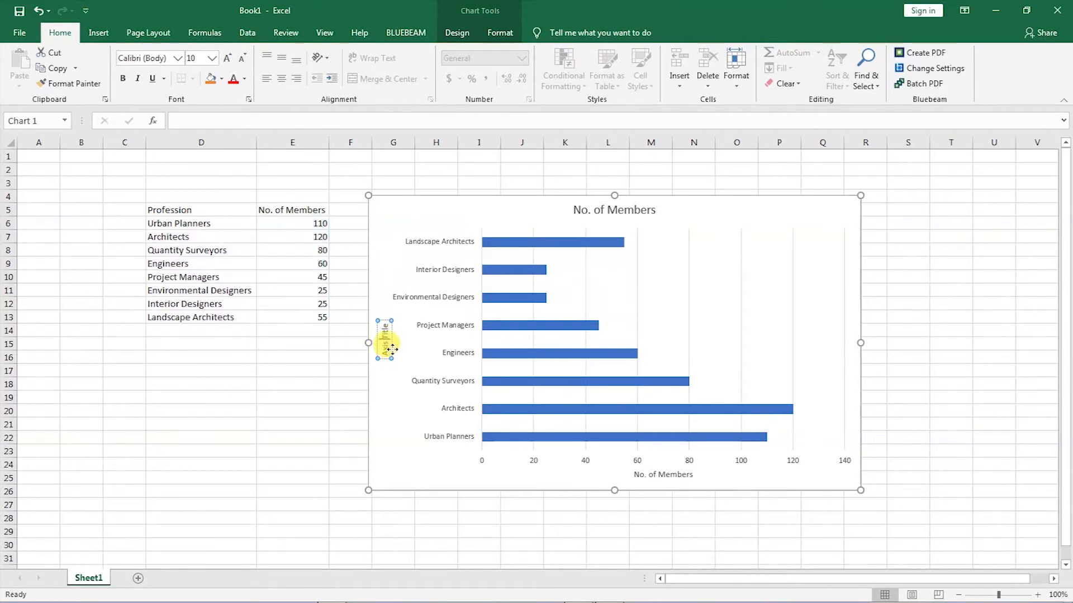
pyautogui.hotkey('ctrl', 'a')
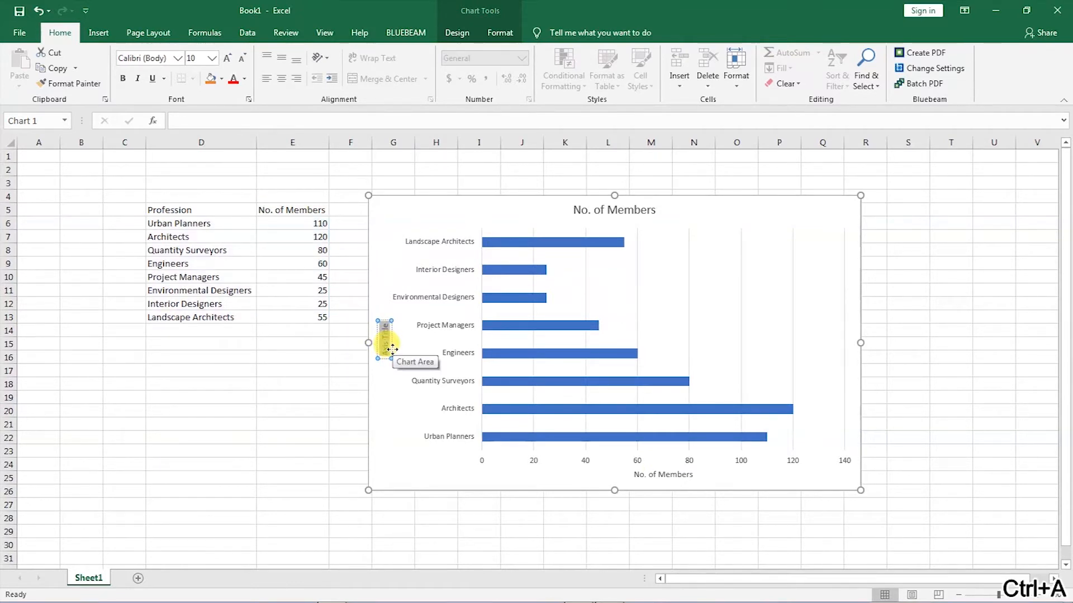
pyautogui.press('Delete')
pyautogui.write('Professions')
pyautogui.click(391, 405)
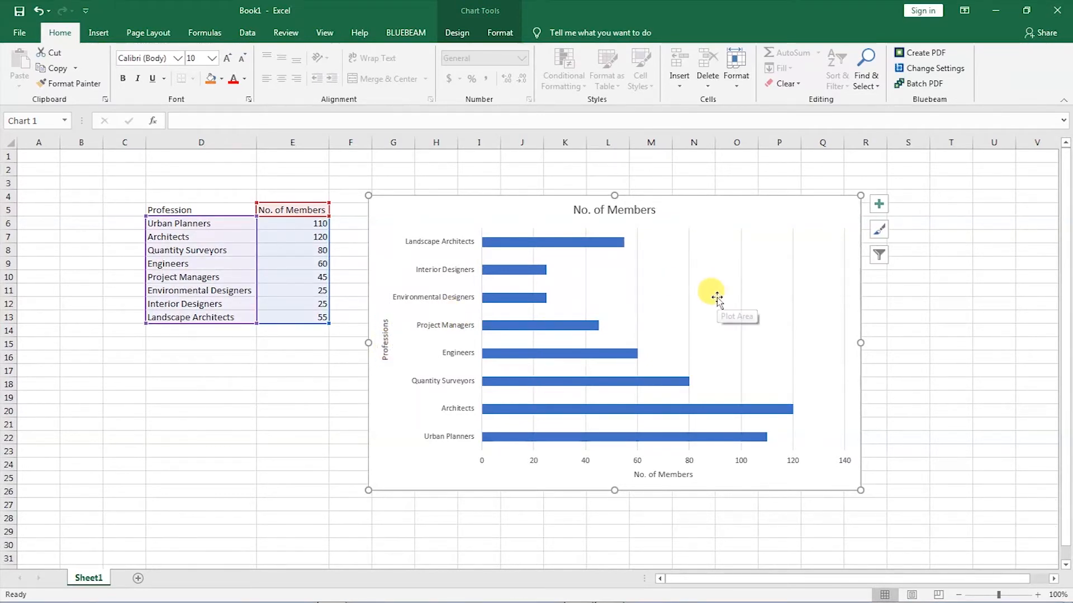
# Add data labels to the bars of the chart.
pyautogui.click(879, 205)
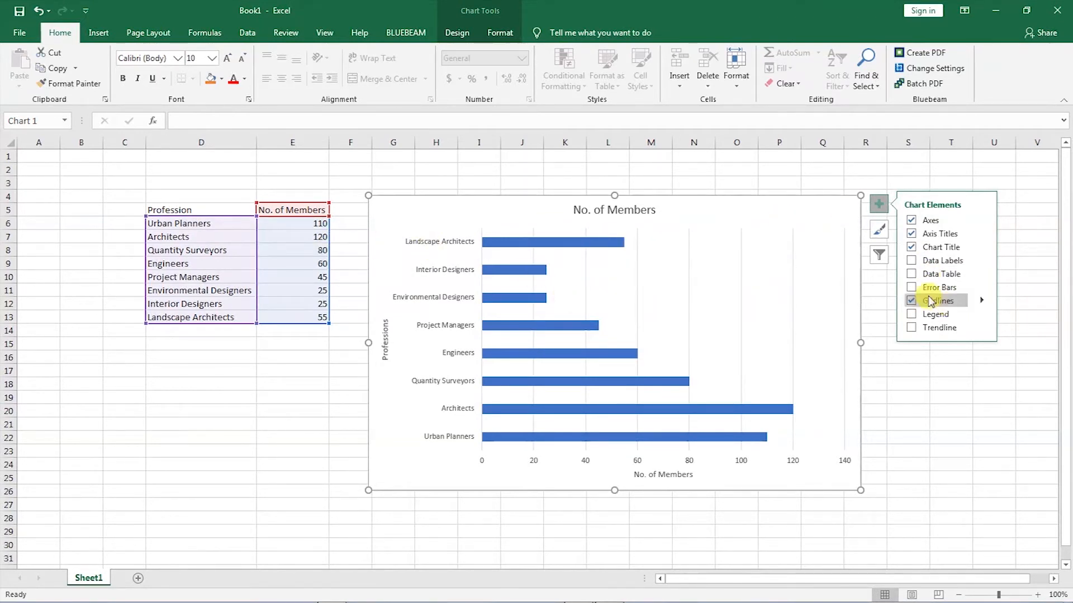
pyautogui.click(911, 263)
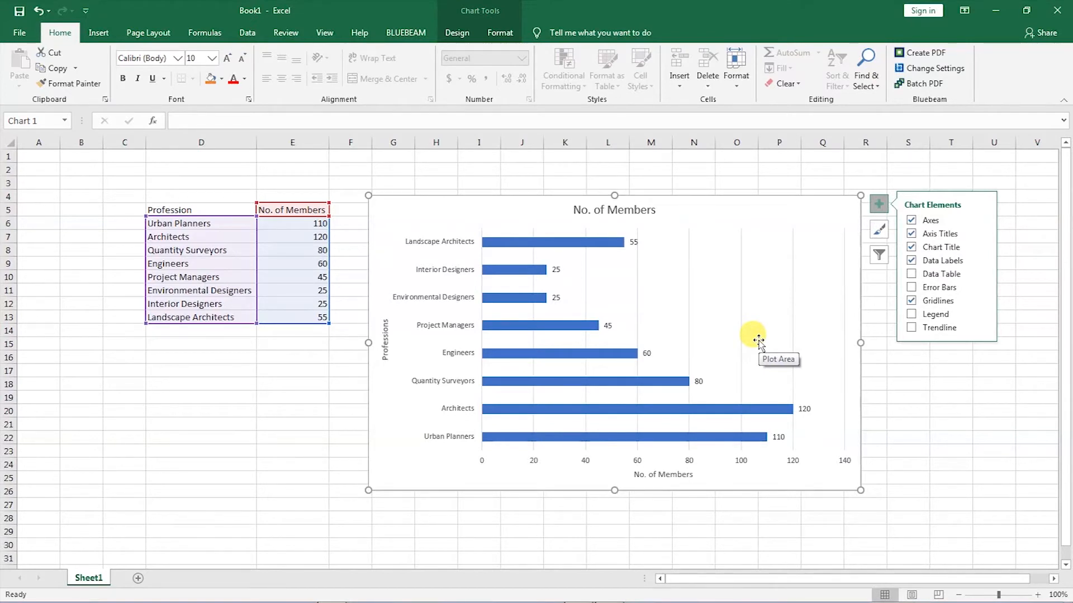
# Try out a legend and a data table on the chart, removing each of them again.
pyautogui.click(911, 316)
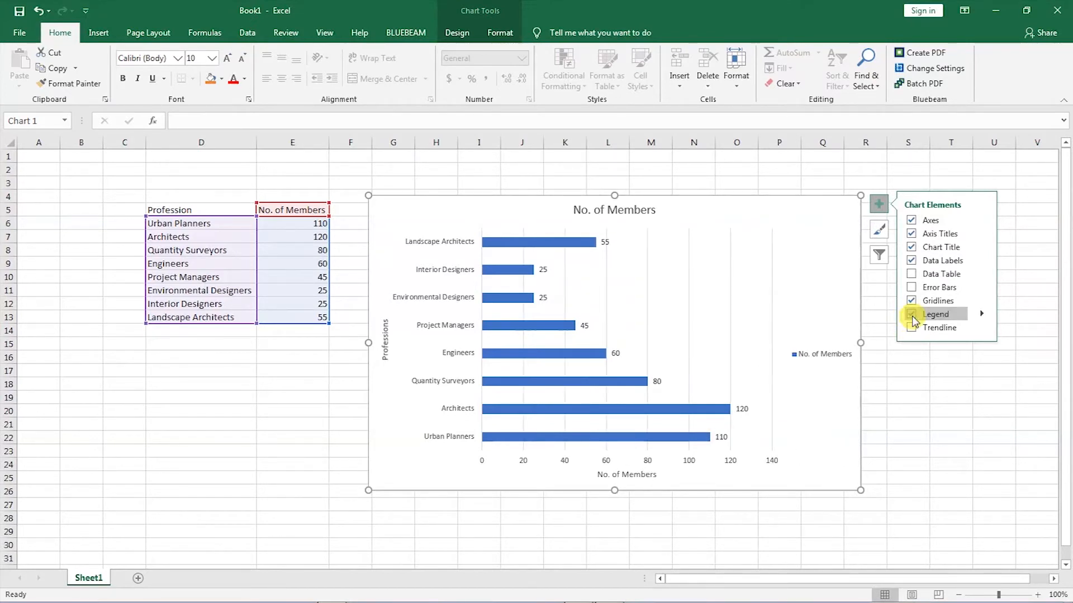
pyautogui.click(912, 315)
pyautogui.click(912, 276)
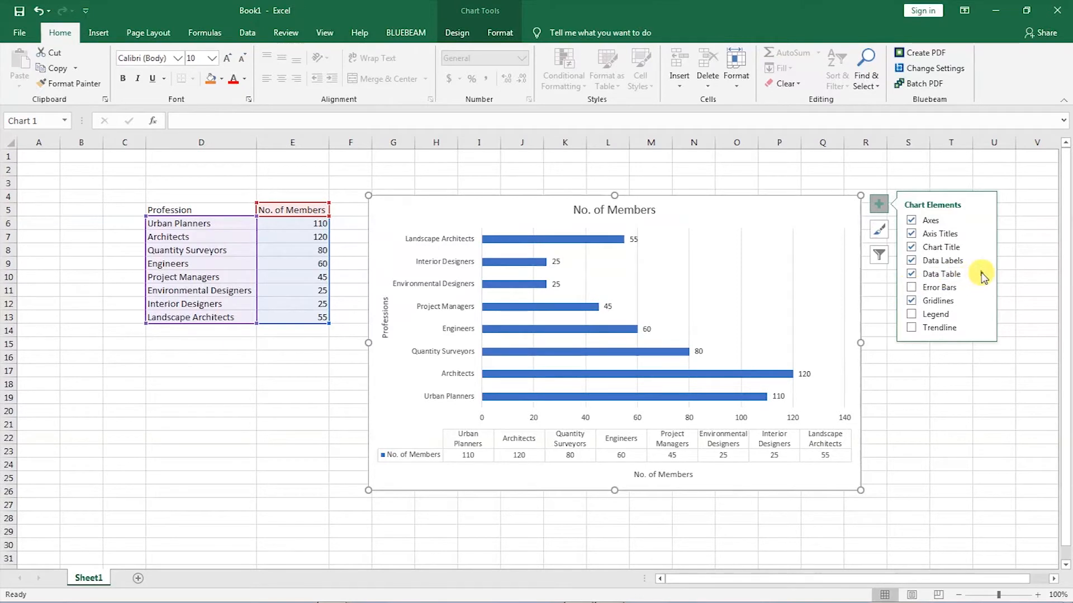
pyautogui.click(911, 275)
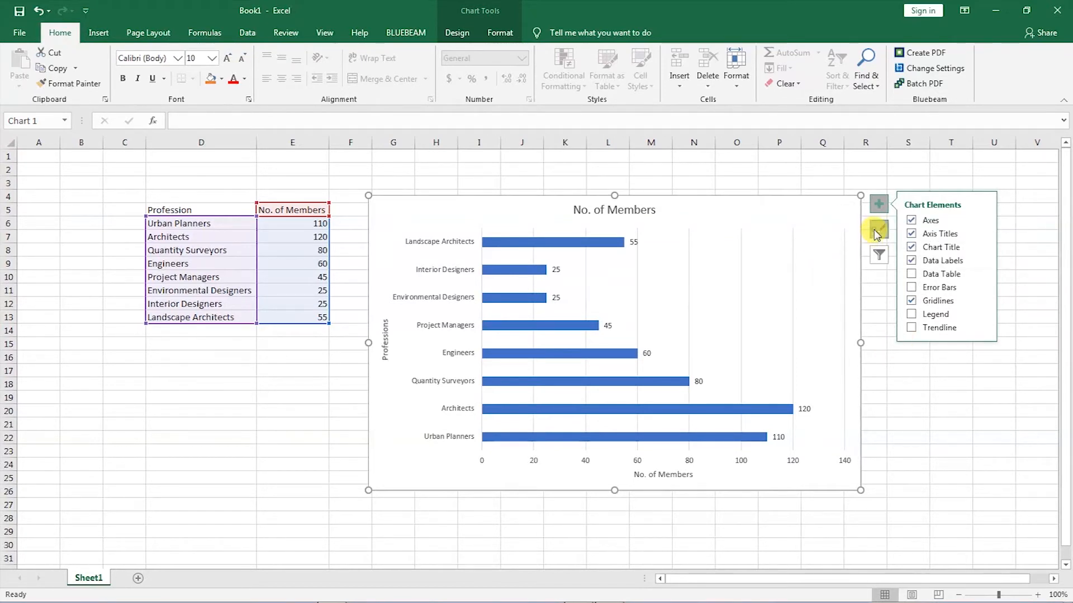
# Browse the chart styles and apply Style 3, with the grey gradient background, to the bar chart.
pyautogui.click(876, 235)
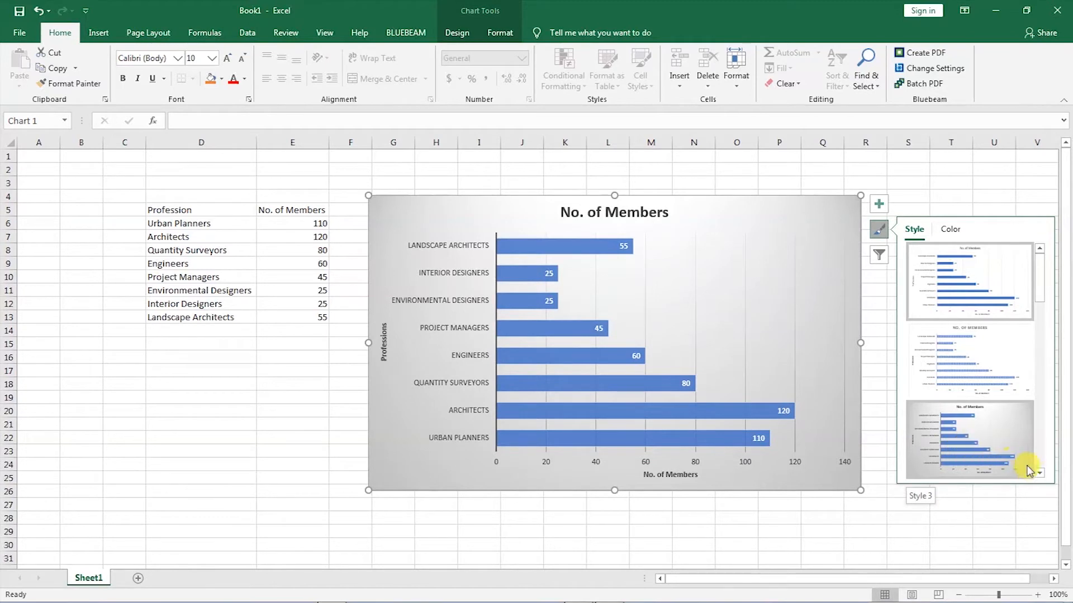
pyautogui.click(1039, 472)
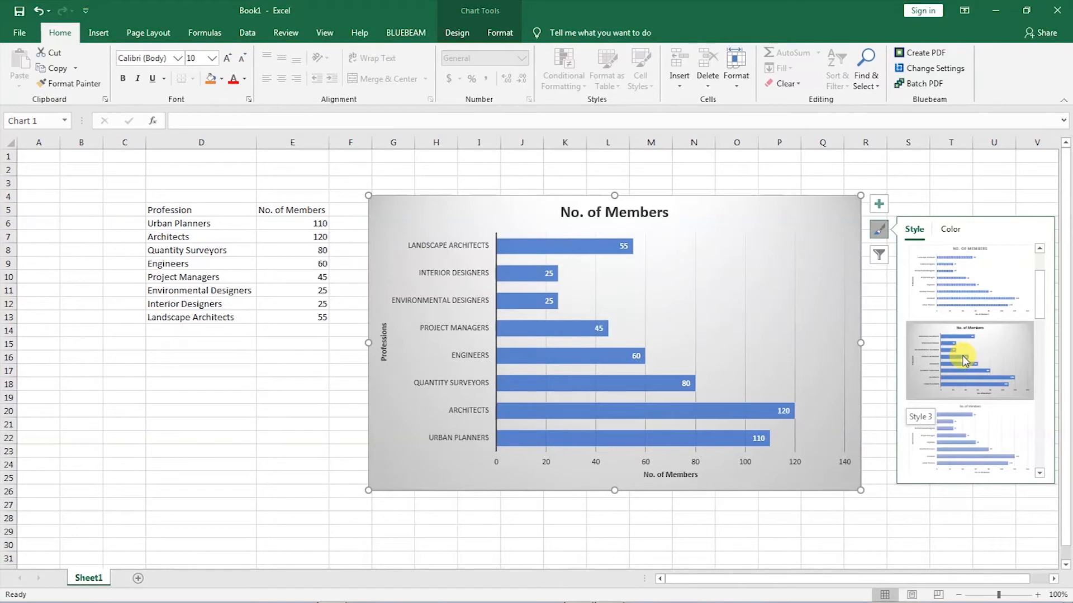
pyautogui.click(1039, 473)
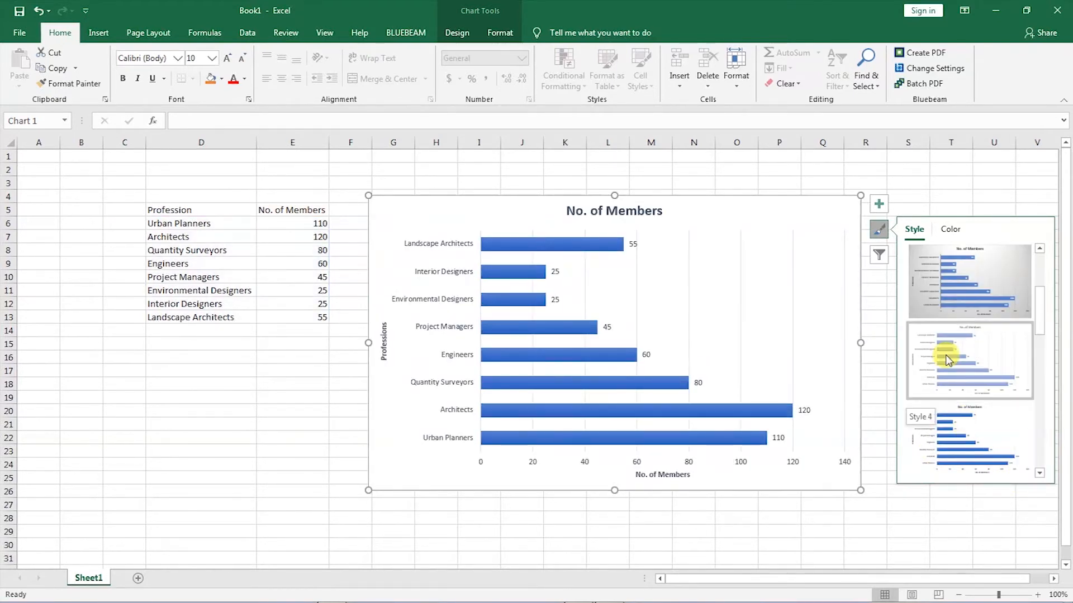
pyautogui.click(922, 277)
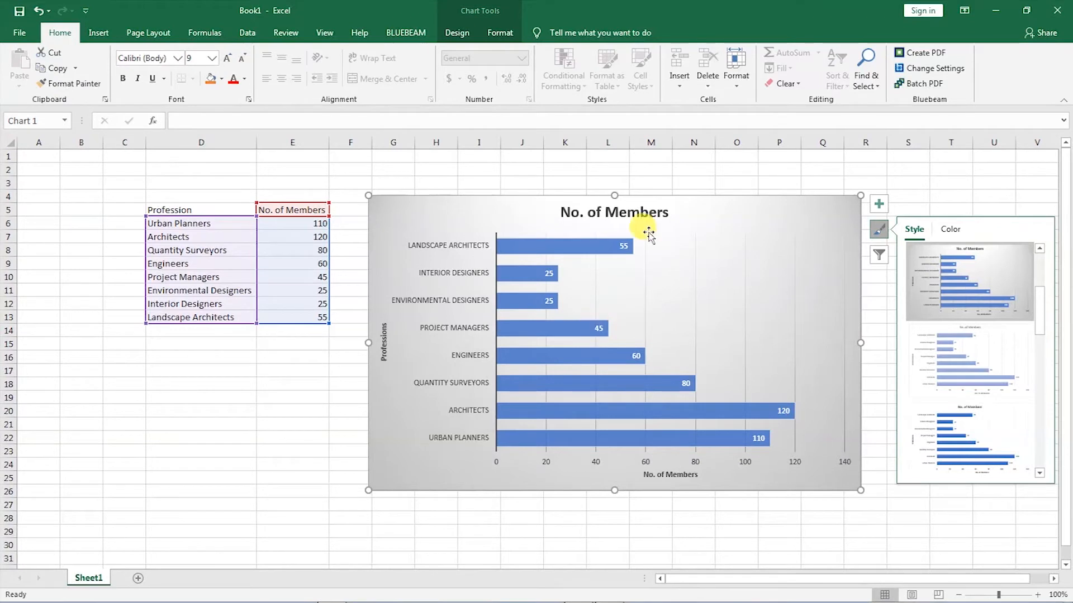
pyautogui.click(694, 168)
pyautogui.click(788, 210)
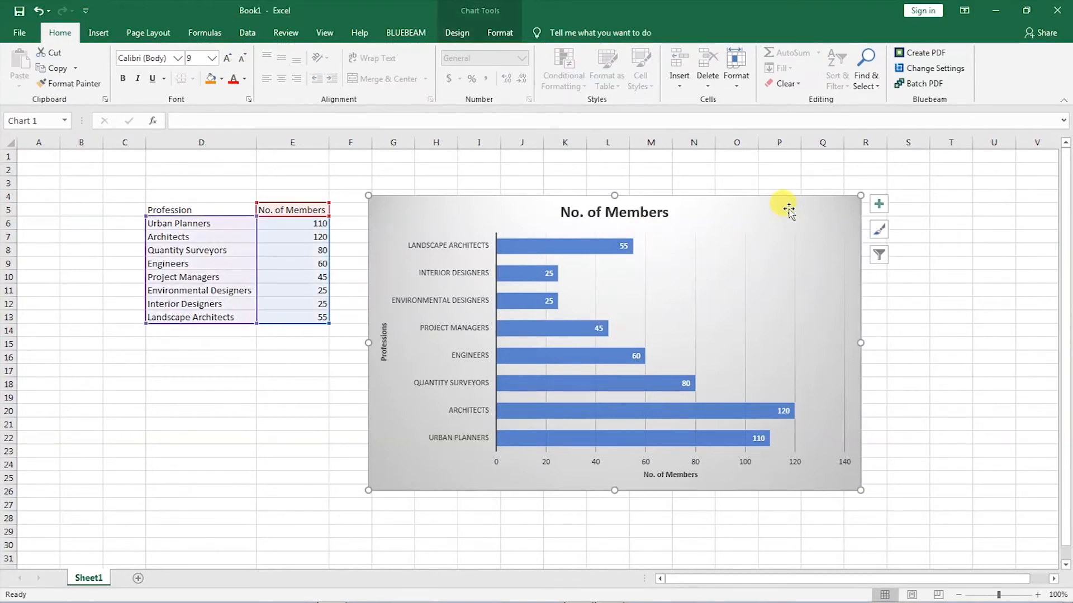
# Replace the chart title with "Bar Graph Showing Professional Members".
pyautogui.click(575, 217)
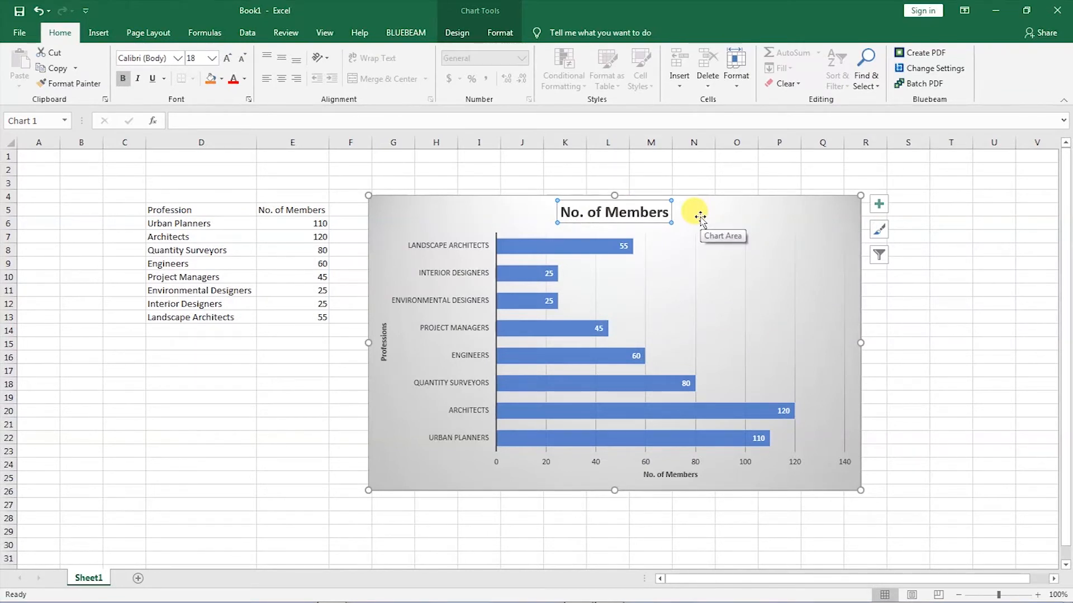
pyautogui.click(654, 212)
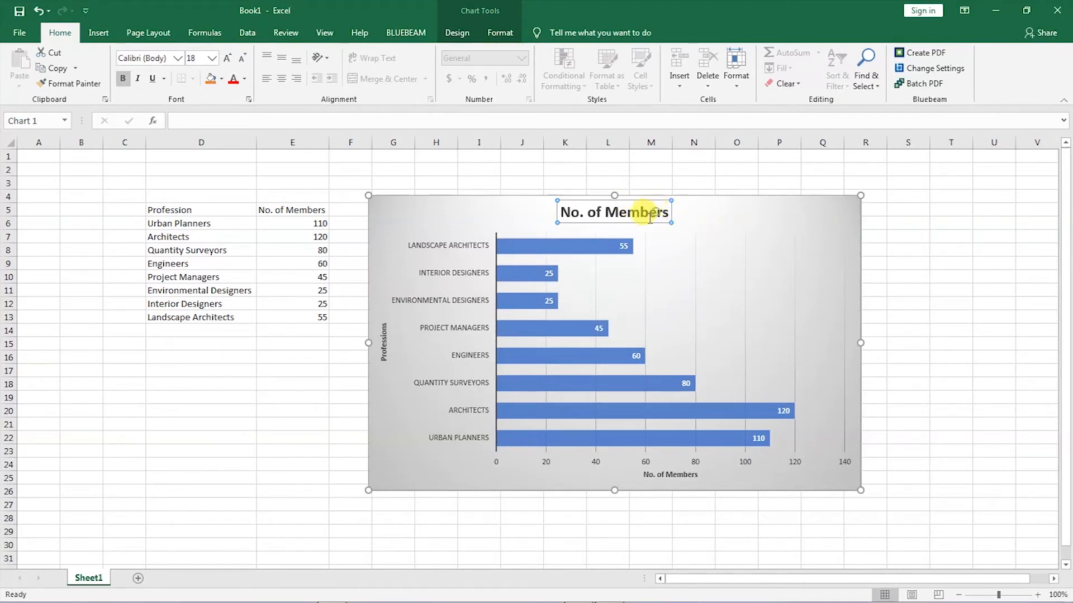
pyautogui.moveTo(662, 212); pyautogui.dragTo(558, 212)
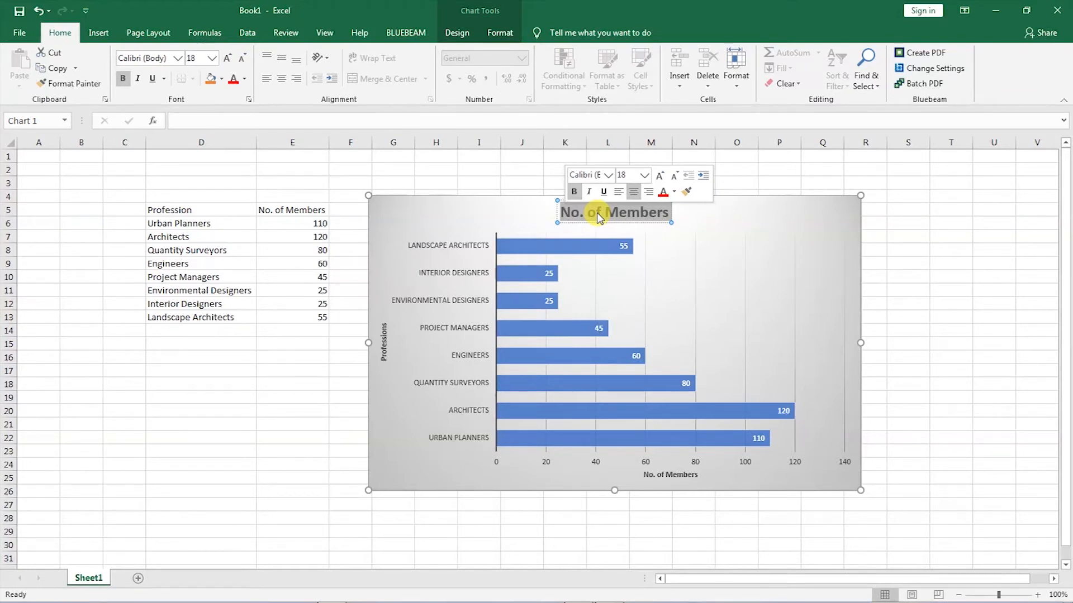
pyautogui.write('Bra')
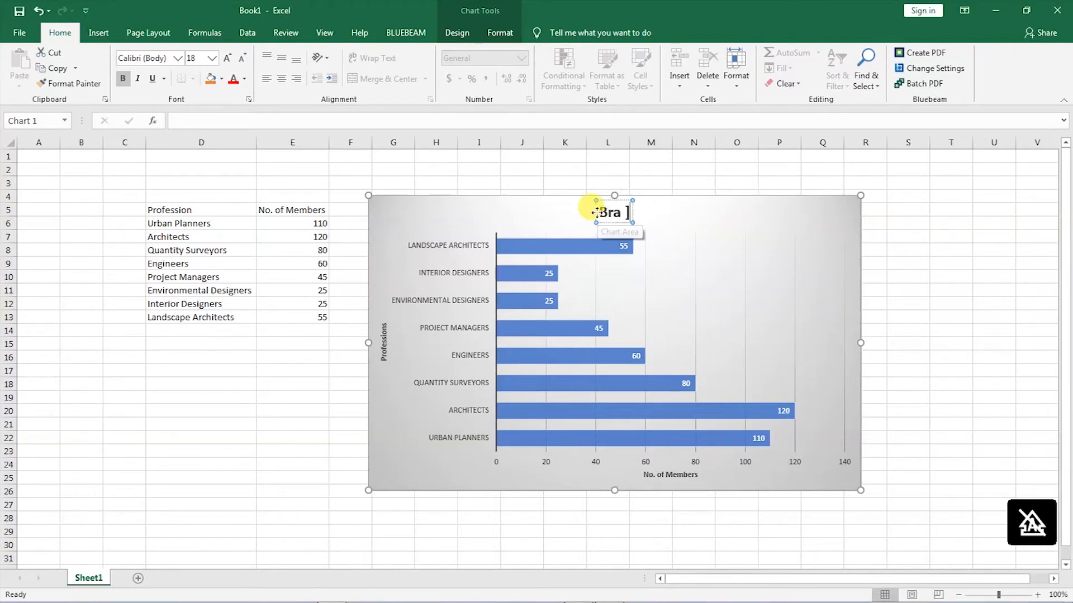
pyautogui.press('BackSpace')
pyautogui.press('BackSpace')
pyautogui.write('ar Grap')
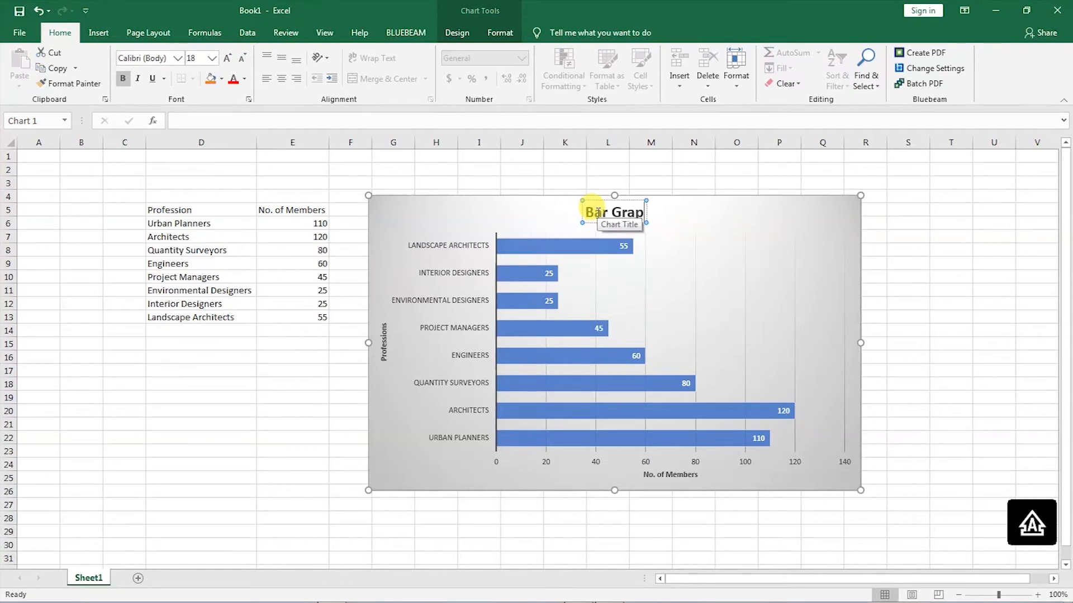
pyautogui.write('h')
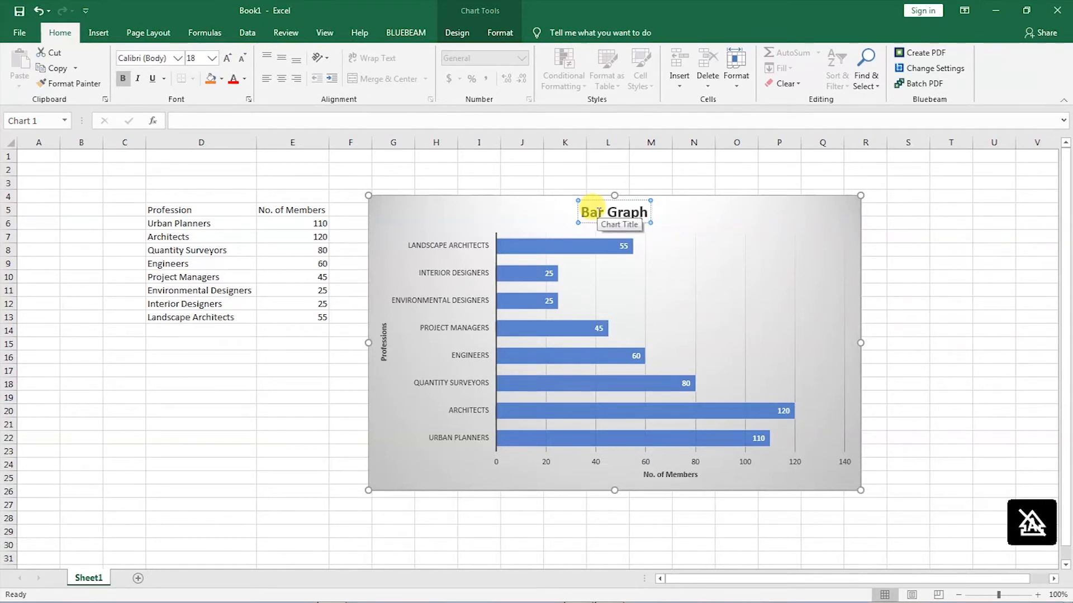
pyautogui.write(' Rep')
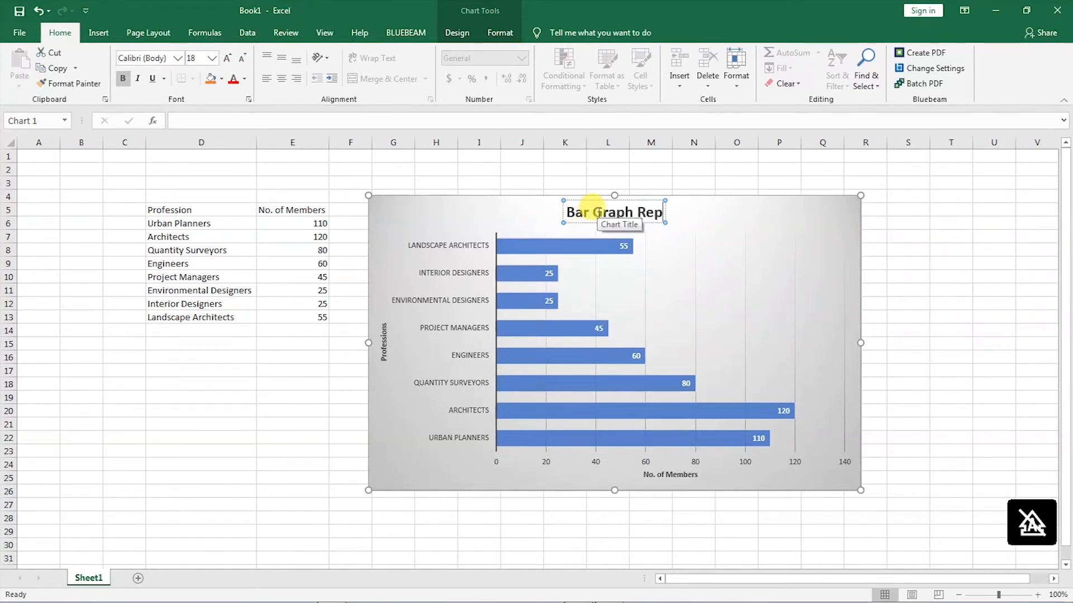
pyautogui.press('BackSpace')
pyautogui.press('BackSpace')
pyautogui.press('BackSpace')
pyautogui.press('BackSpace')
pyautogui.write('S')
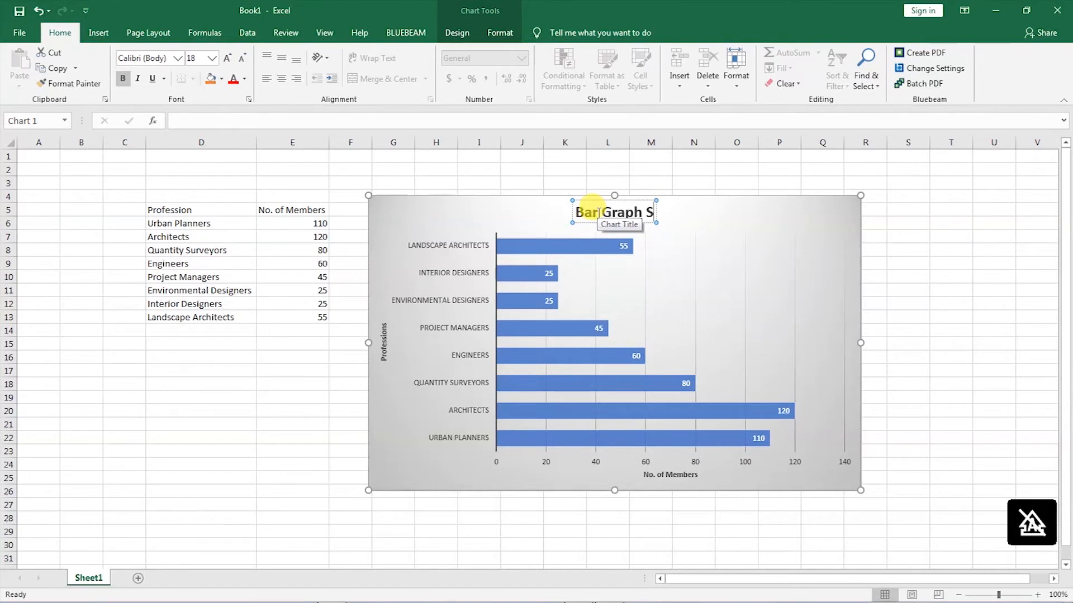
pyautogui.write('howing')
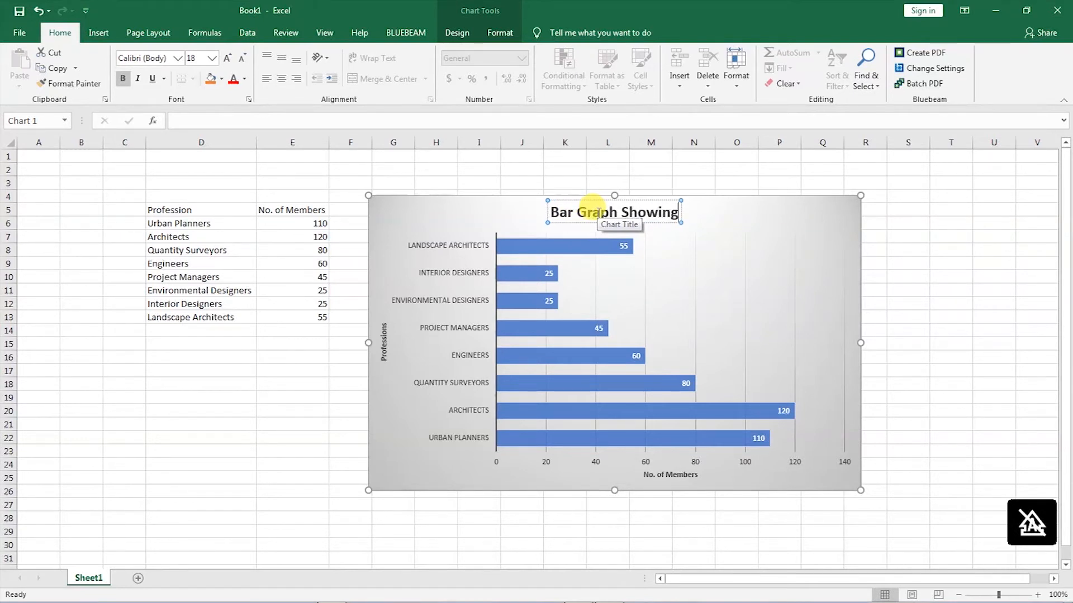
pyautogui.write(' N')
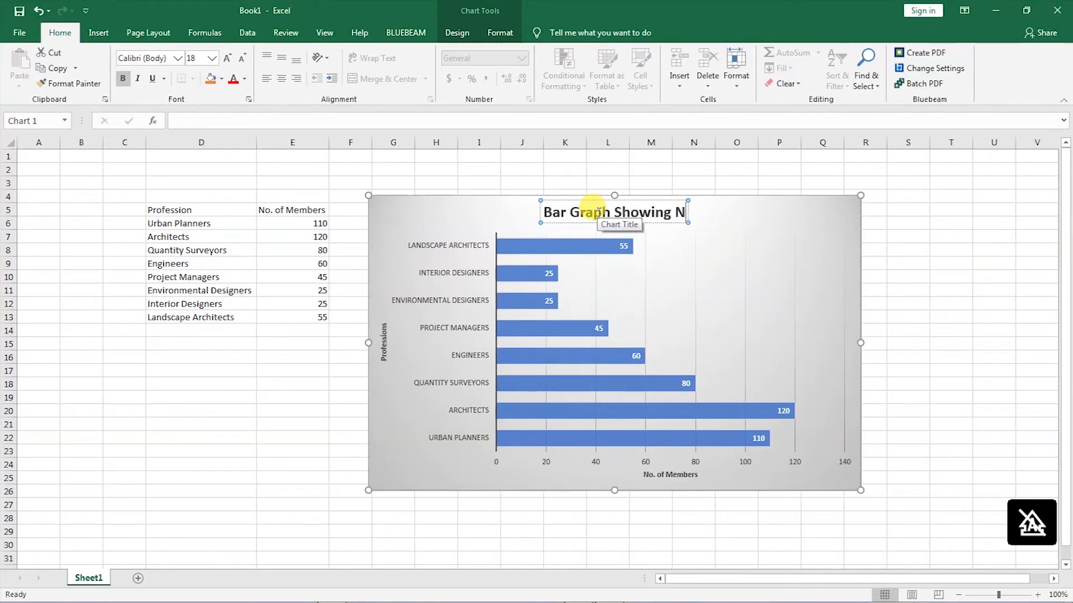
pyautogui.write('u')
pyautogui.press('BackSpace')
pyautogui.press('BackSpace')
pyautogui.write('Profe')
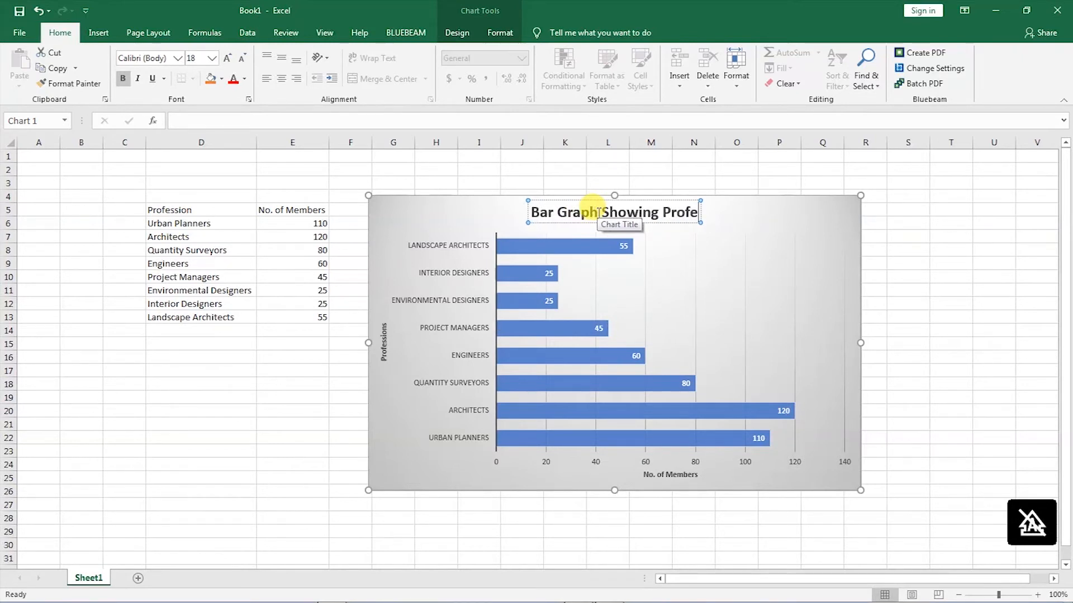
pyautogui.write('ssional M')
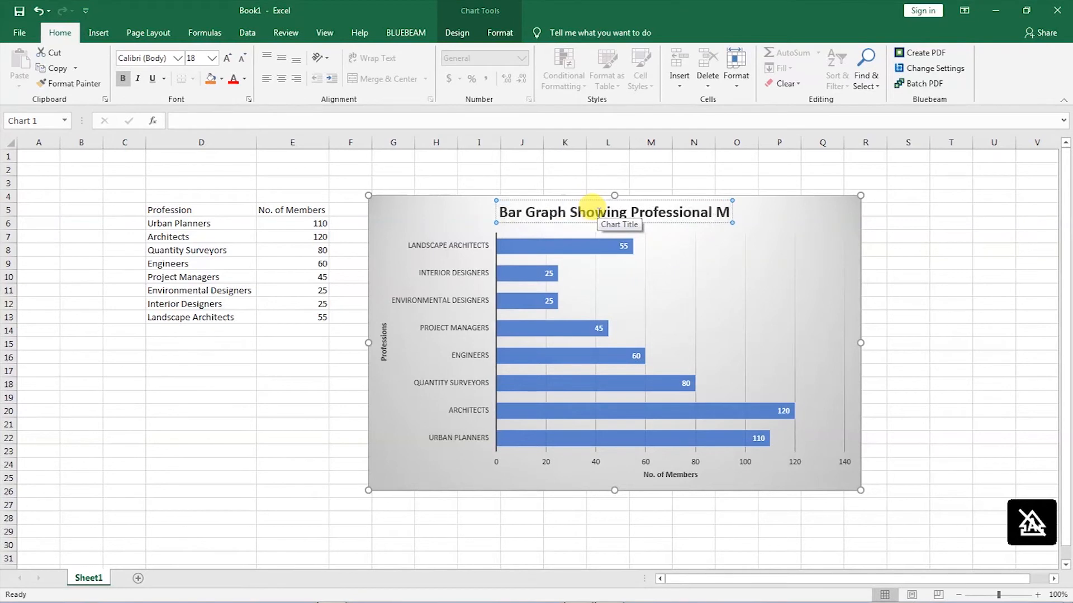
pyautogui.write('embers')
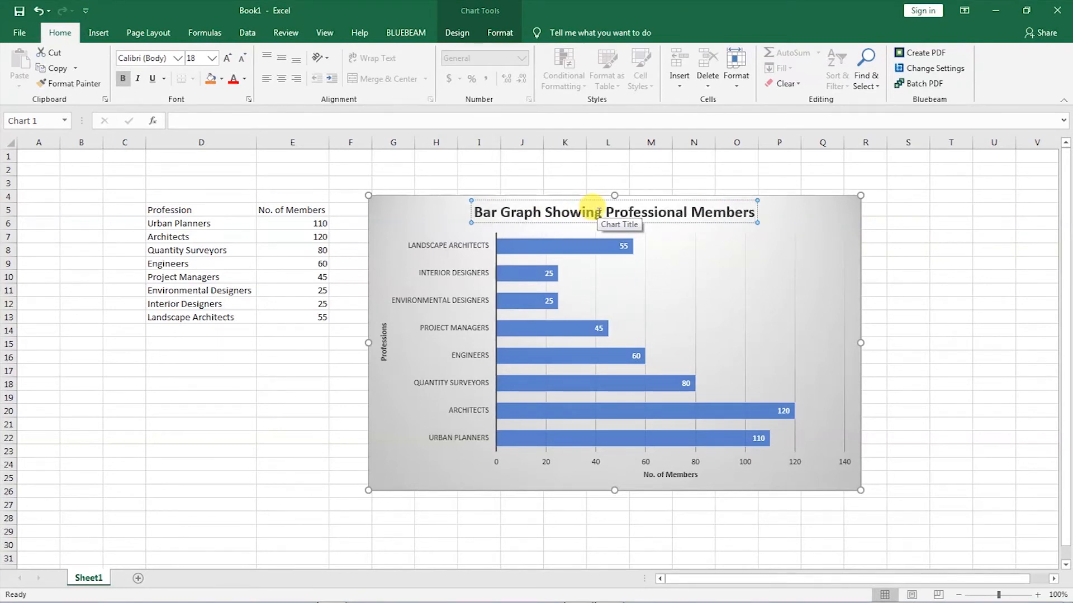
pyautogui.click(823, 215)
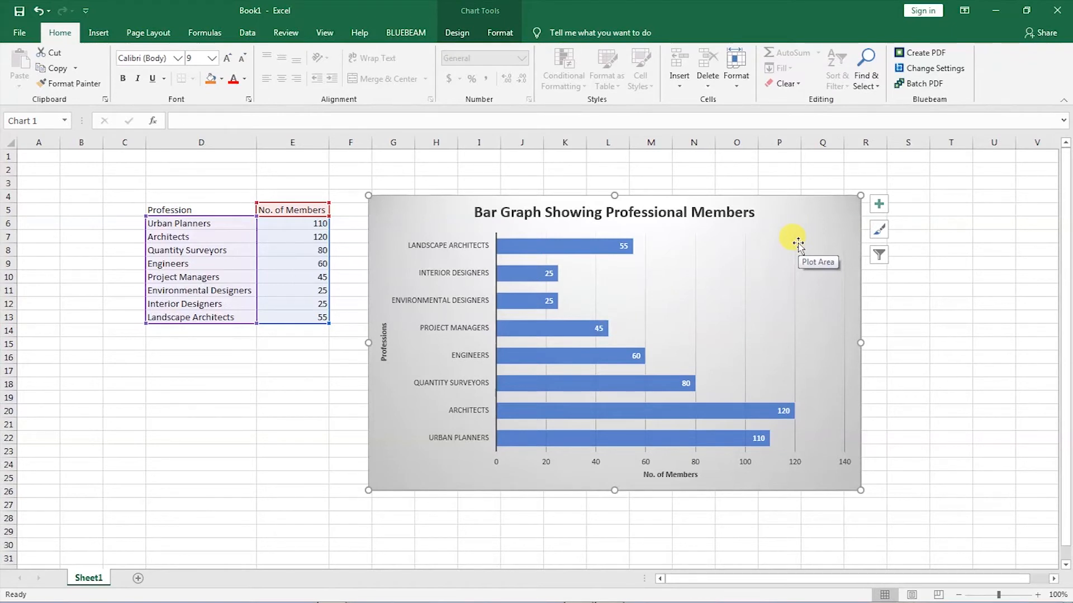
# Change the font of all text in the bar chart to Raleway.
pyautogui.click(435, 277)
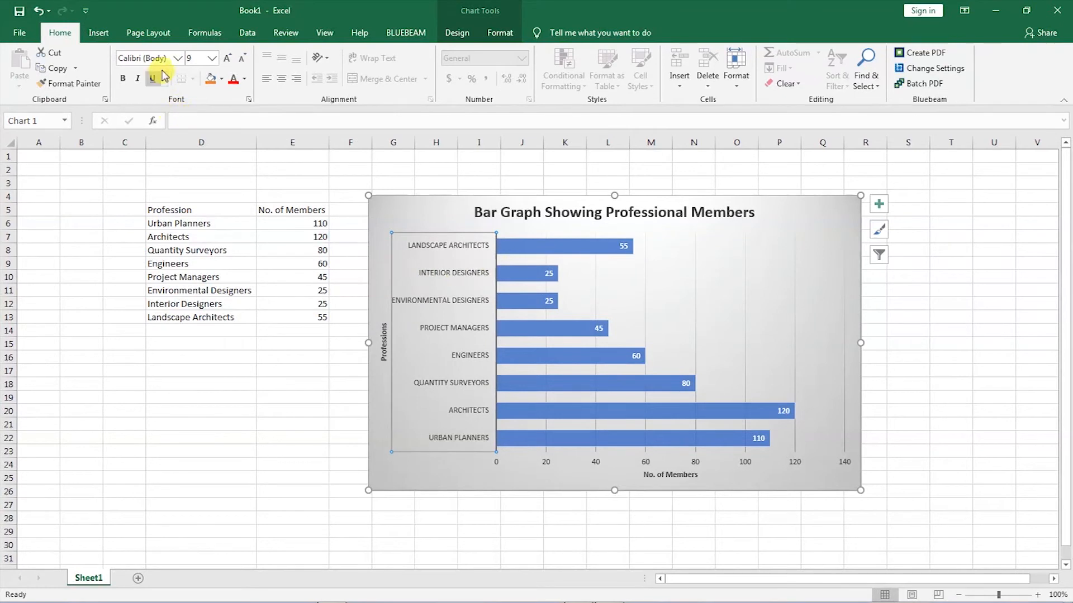
pyautogui.click(645, 281)
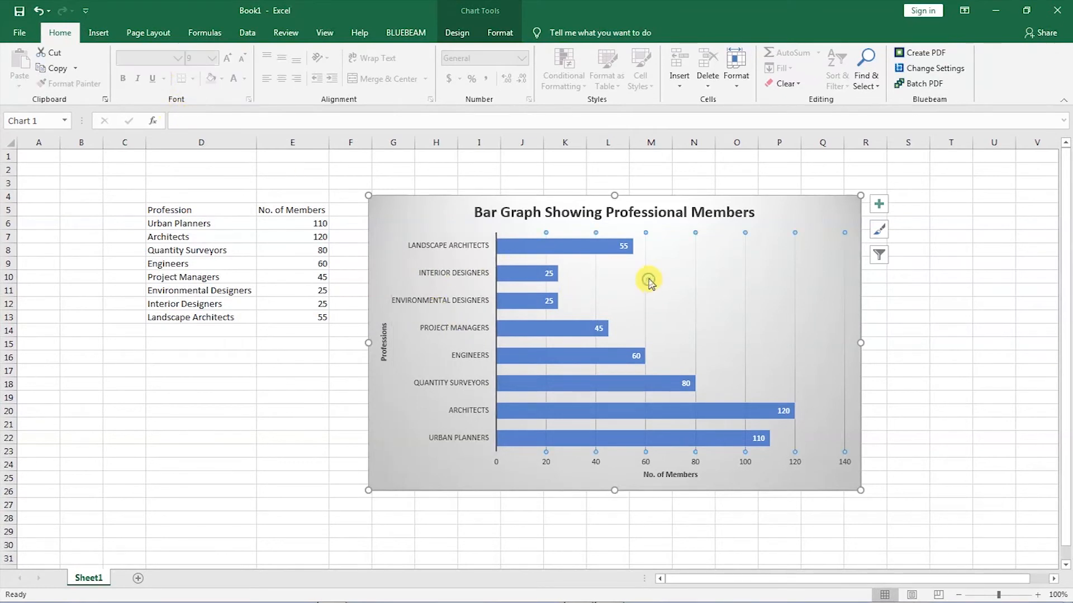
pyautogui.click(827, 203)
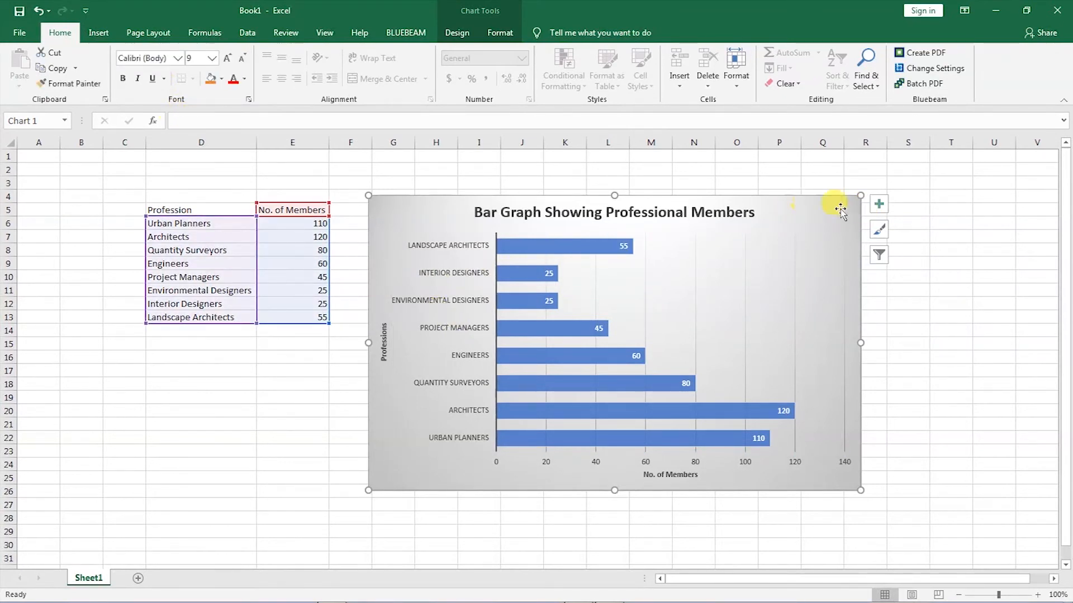
pyautogui.click(168, 57)
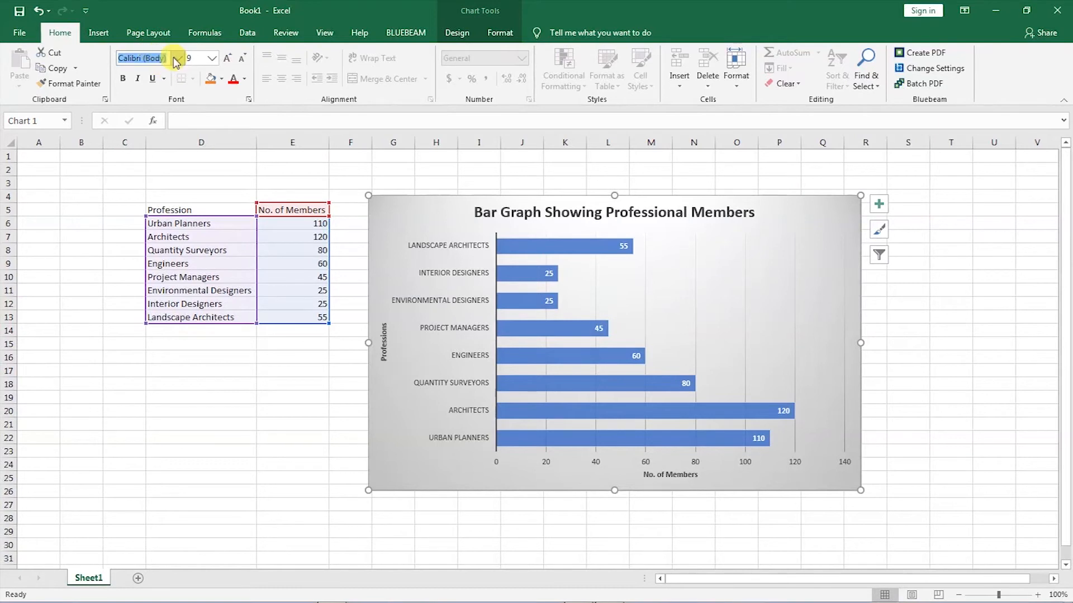
pyautogui.write('Raleway')
pyautogui.press('Return')
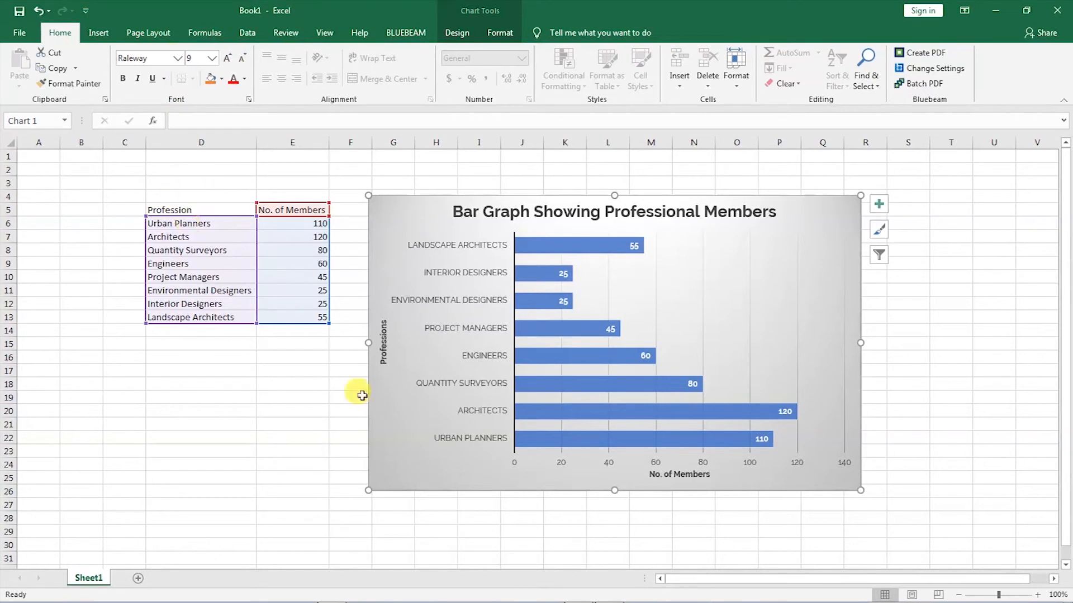
# Enlarge the bar chart slightly by stretching its lower-left and upper-right corners outward.
pyautogui.click(384, 351)
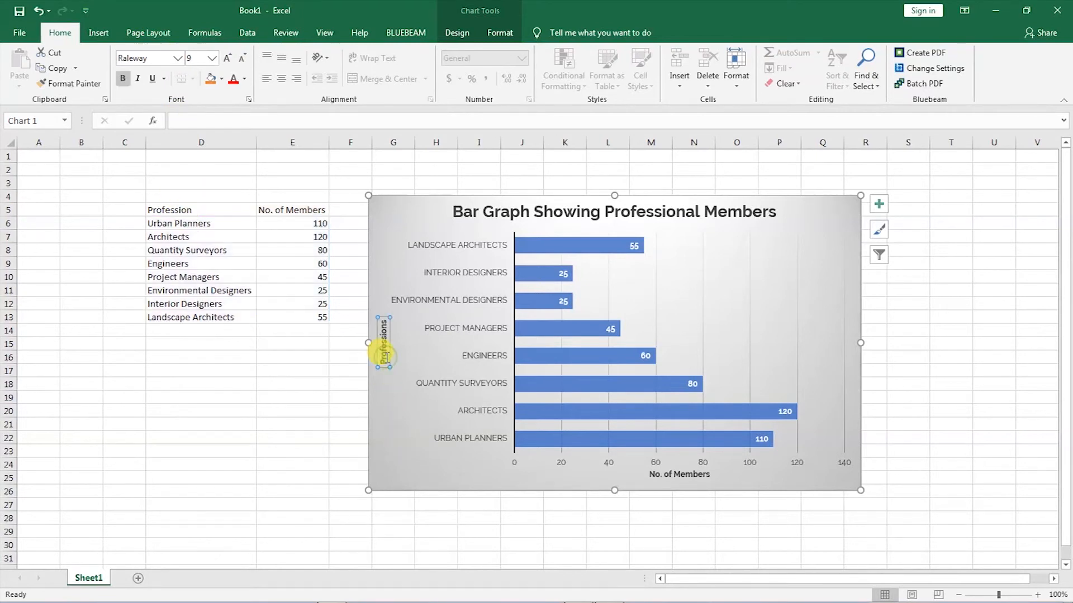
pyautogui.click(384, 437)
pyautogui.moveTo(368, 490); pyautogui.dragTo(359, 498)
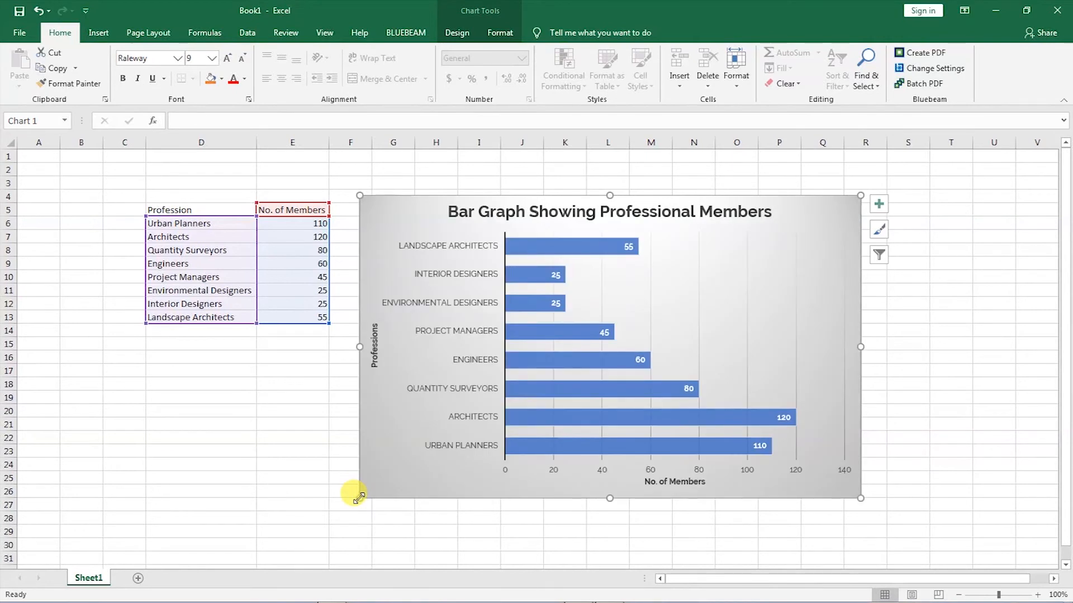
pyautogui.moveTo(862, 194); pyautogui.dragTo(882, 177)
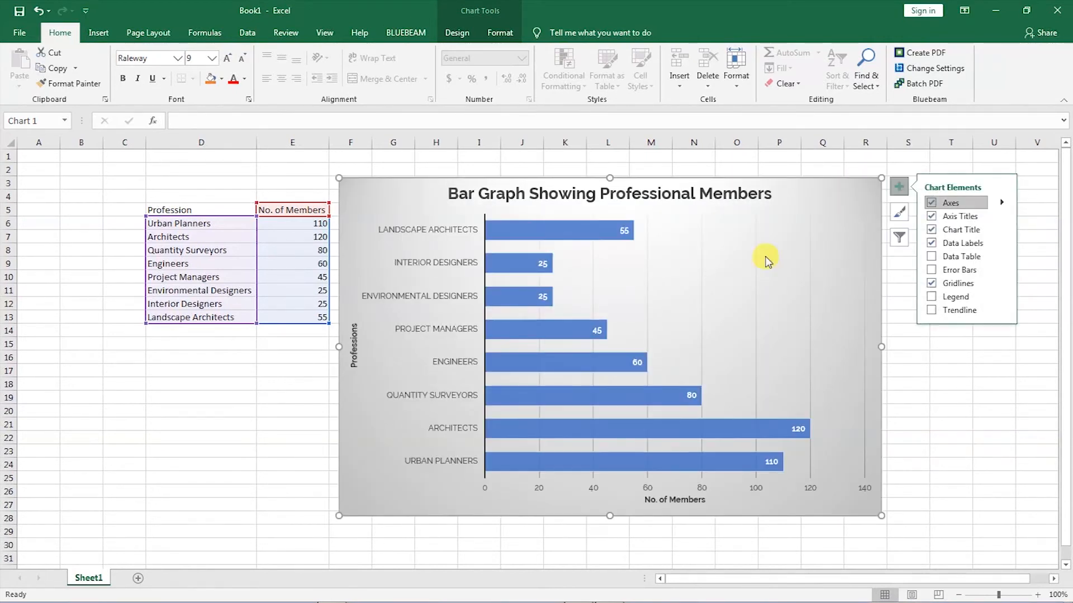
pyautogui.click(934, 369)
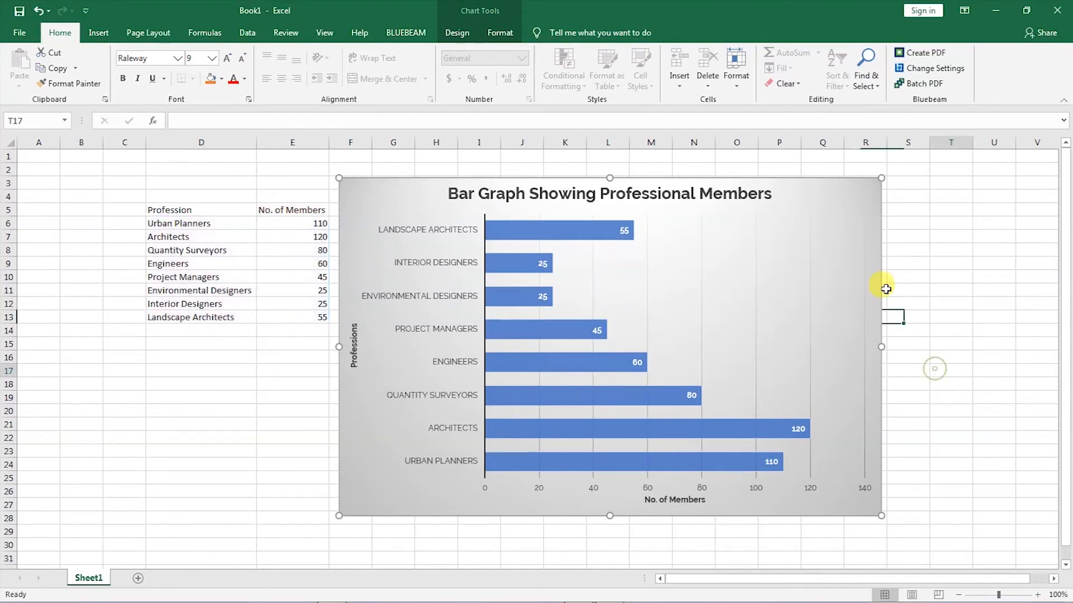
# Move the bar chart to a new sheet of its own, using the sheet name Chart1.
pyautogui.click(866, 193)
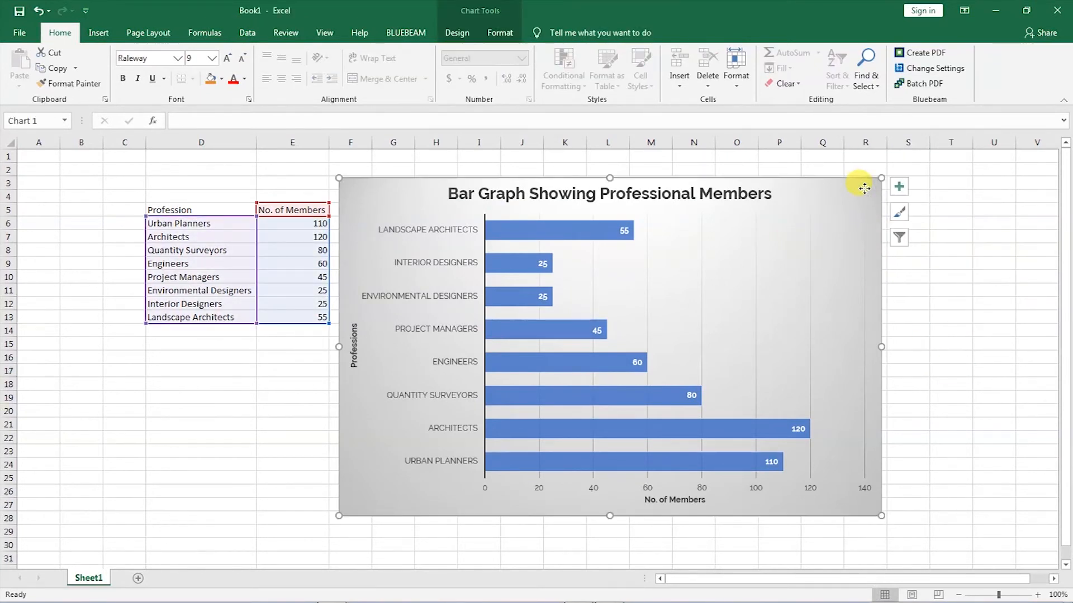
pyautogui.rightClick(863, 189)
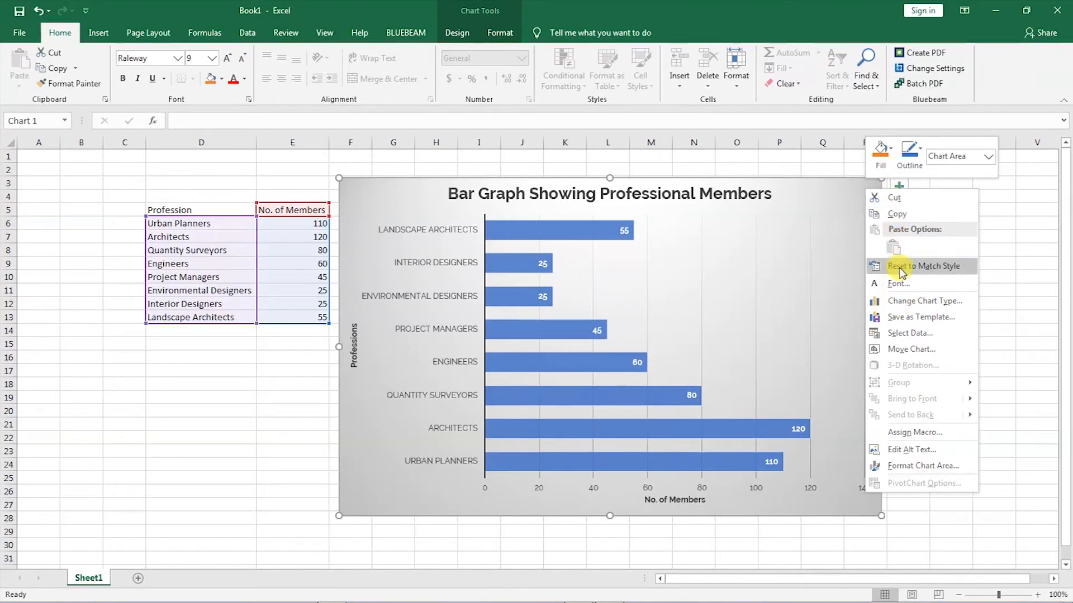
pyautogui.click(888, 350)
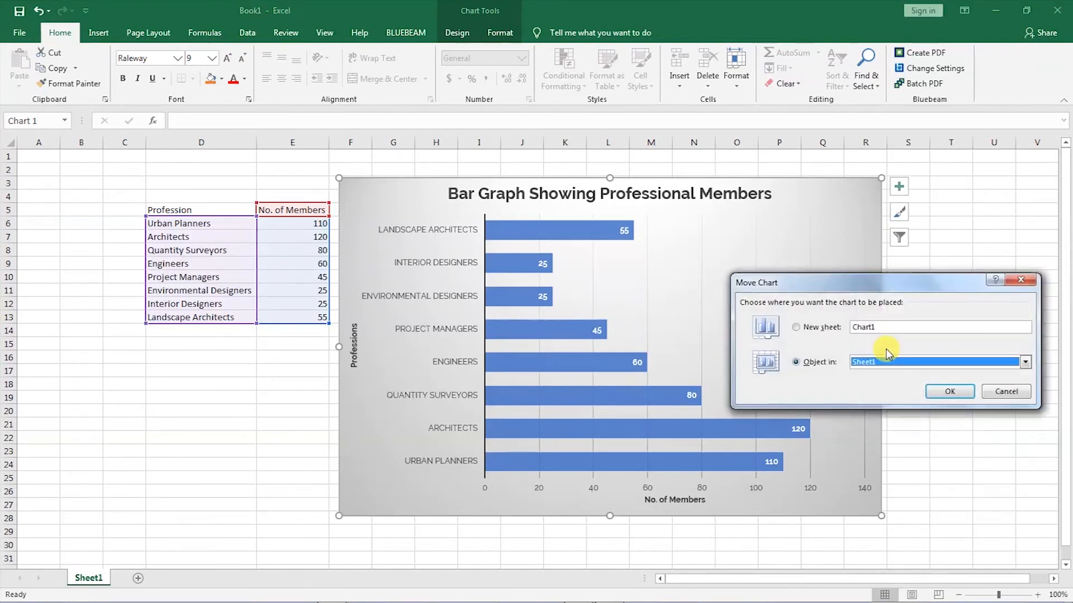
pyautogui.moveTo(821, 292); pyautogui.dragTo(678, 266)
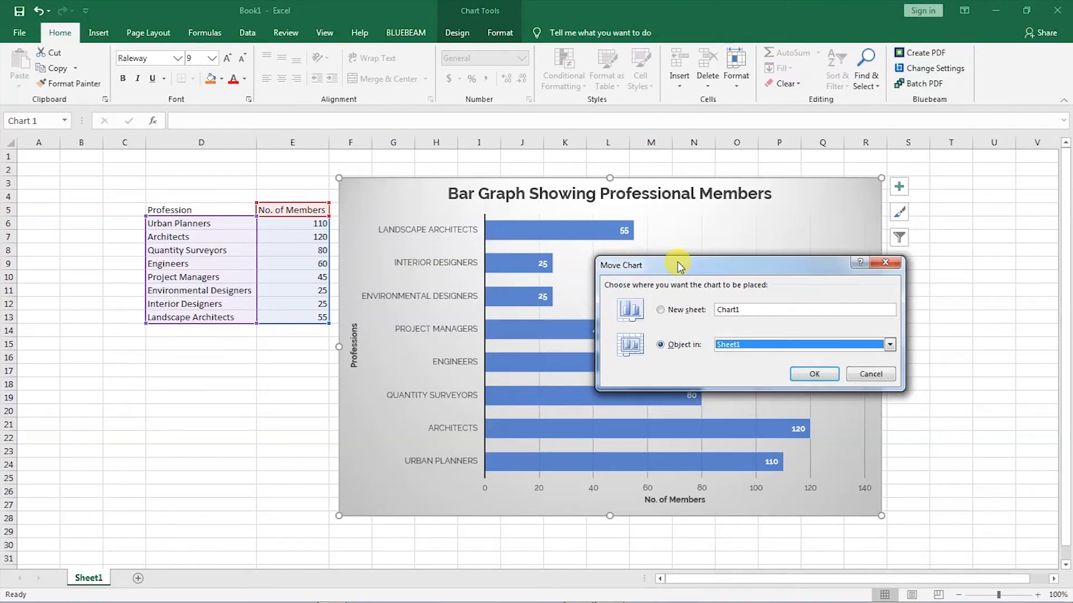
pyautogui.click(661, 310)
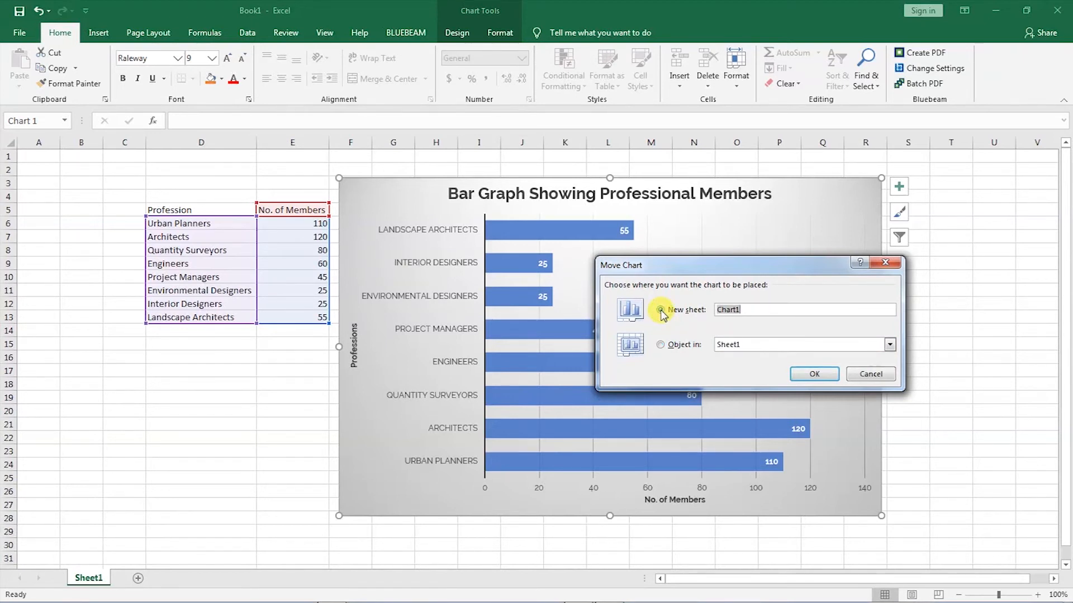
pyautogui.click(809, 375)
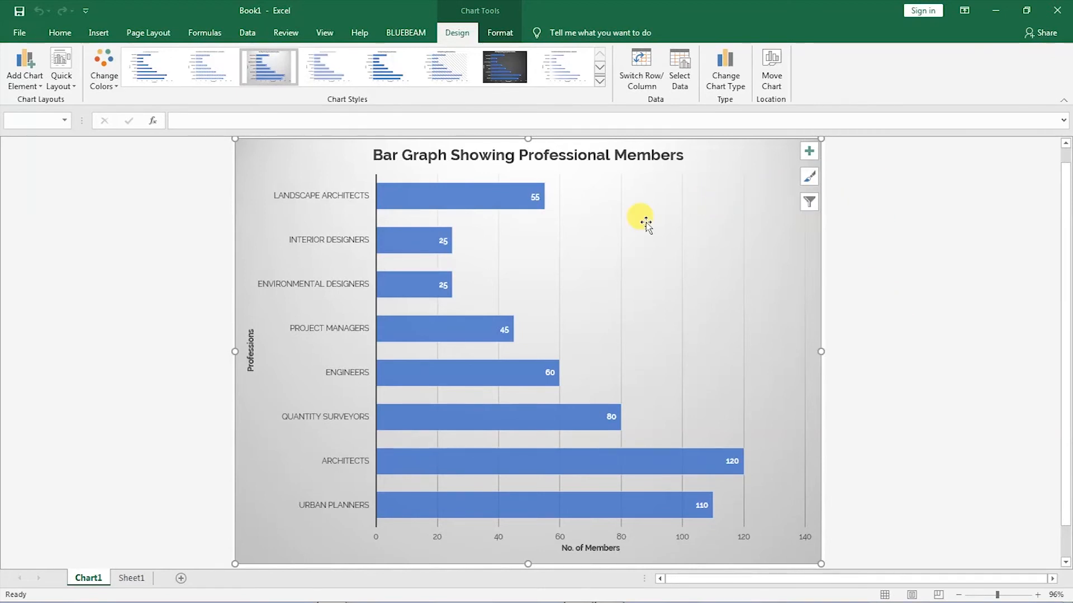
pyautogui.click(878, 230)
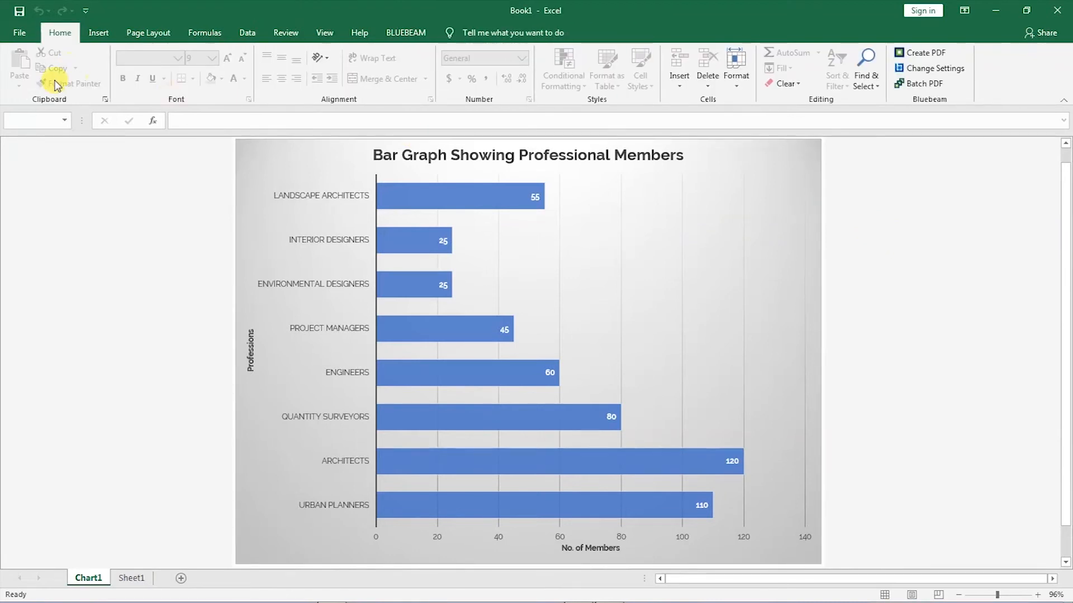
# Save the chart sheet to the Desktop as a PDF named Book1.pdf.
pyautogui.click(20, 35)
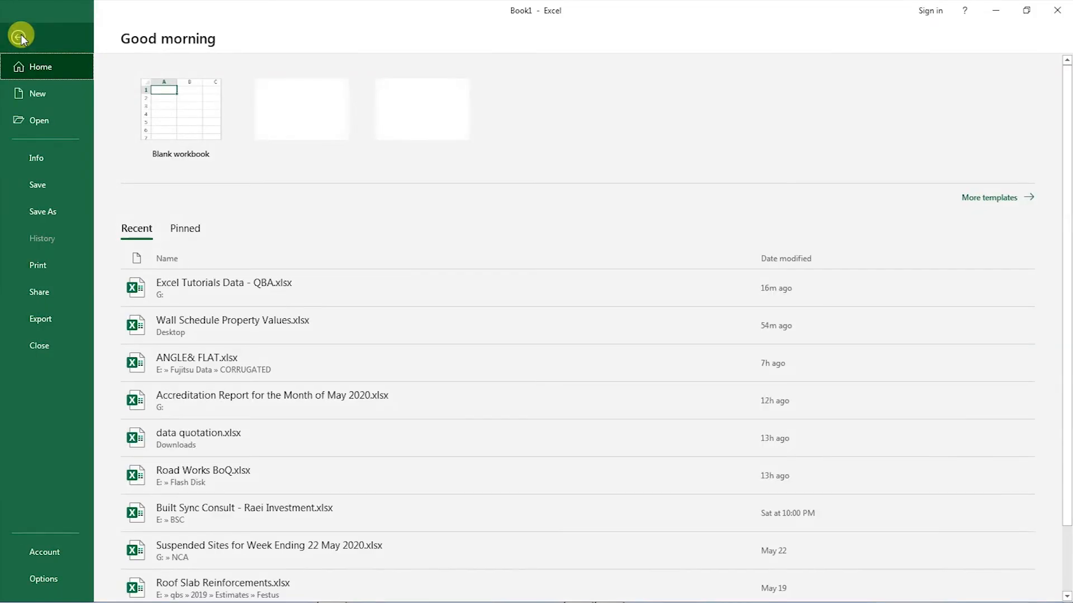
pyautogui.click(47, 218)
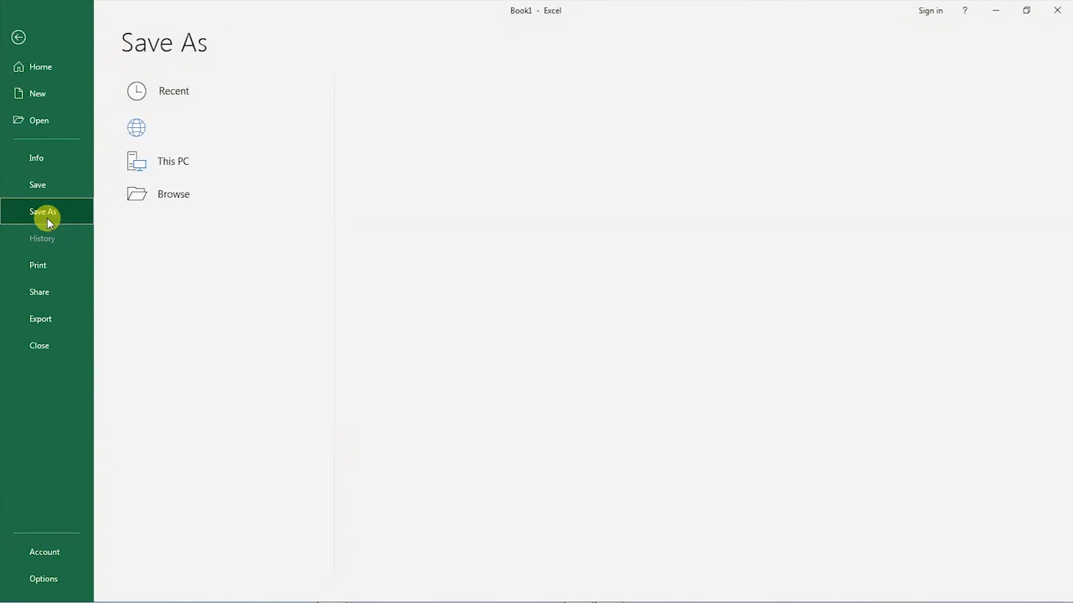
pyautogui.click(424, 229)
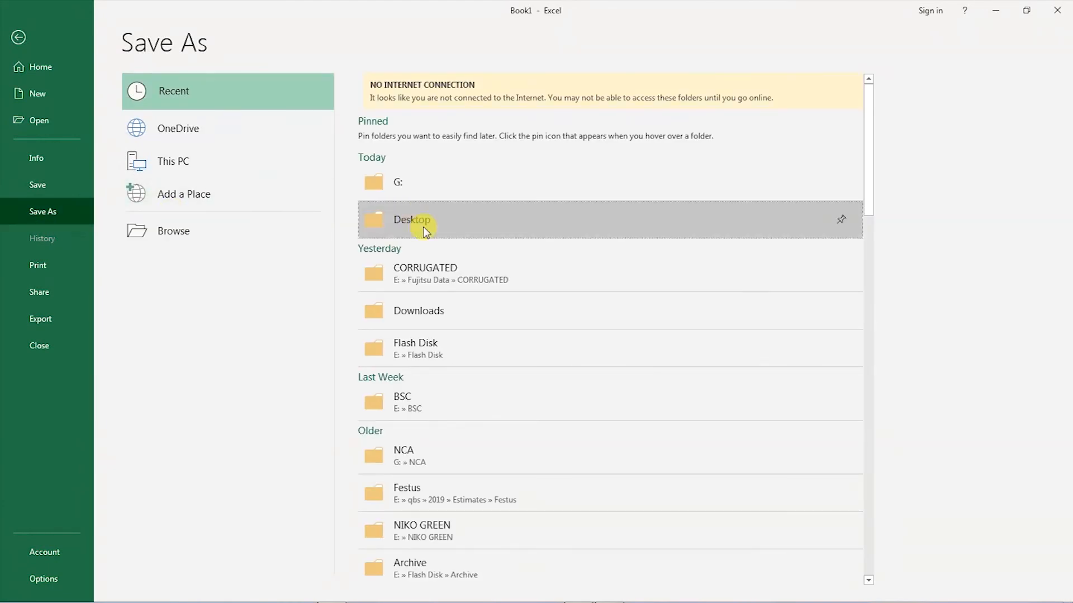
pyautogui.click(424, 231)
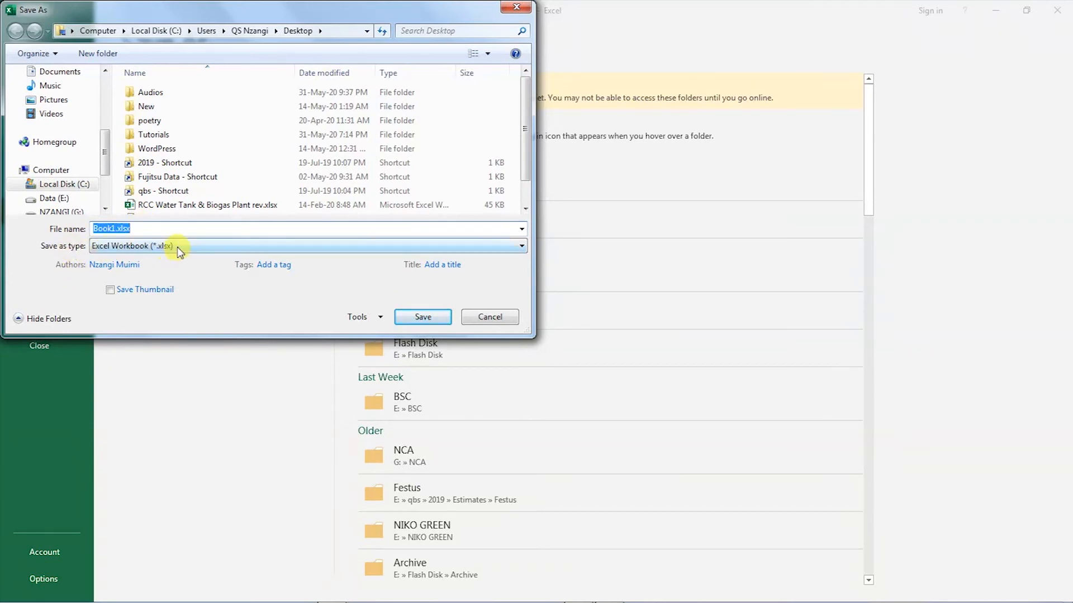
pyautogui.click(519, 247)
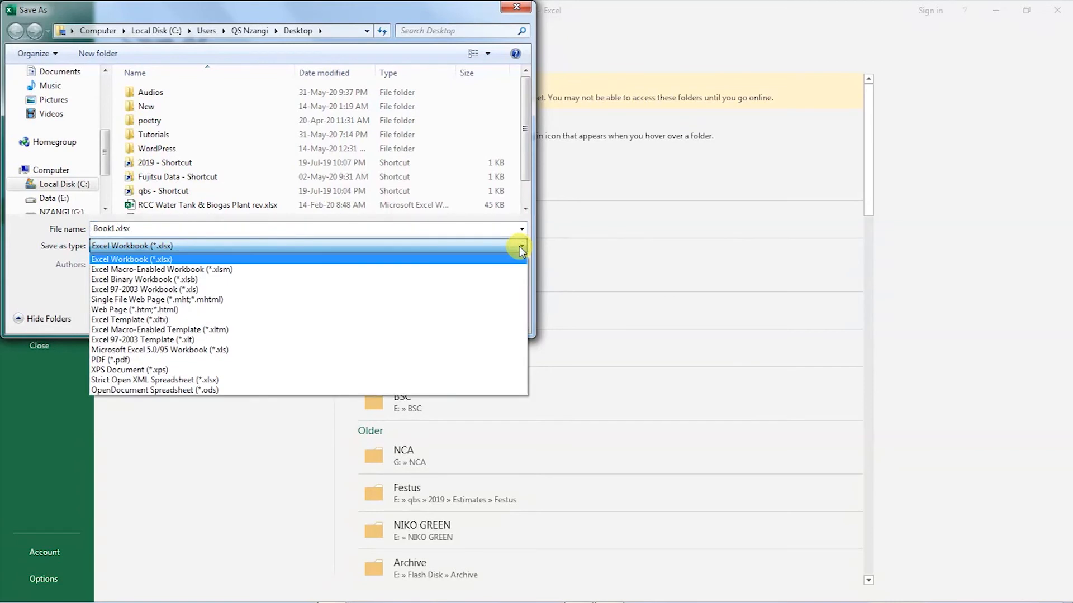
pyautogui.click(104, 360)
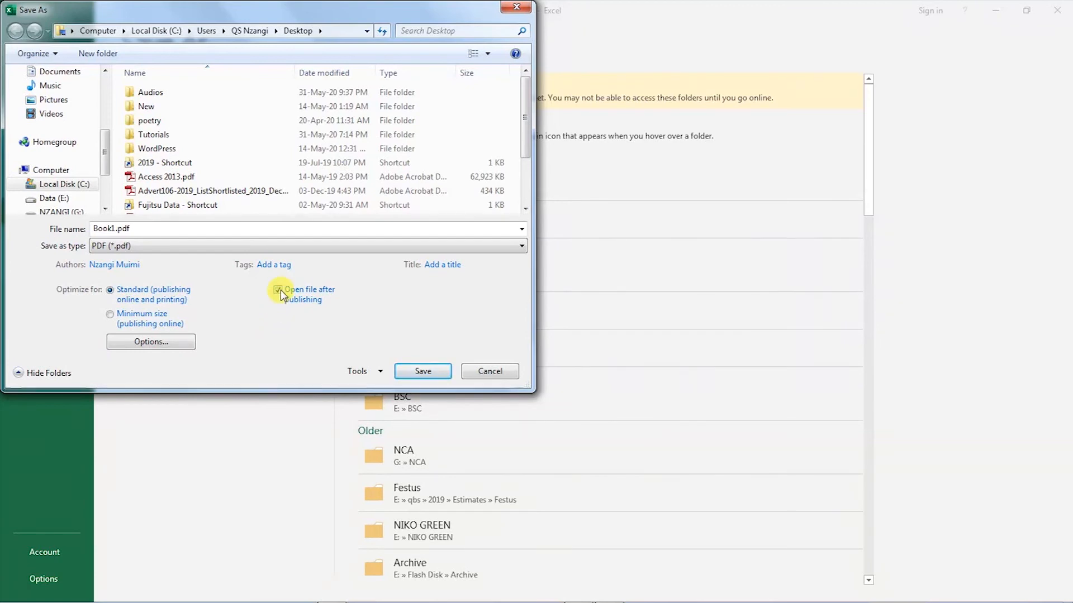
pyautogui.click(423, 371)
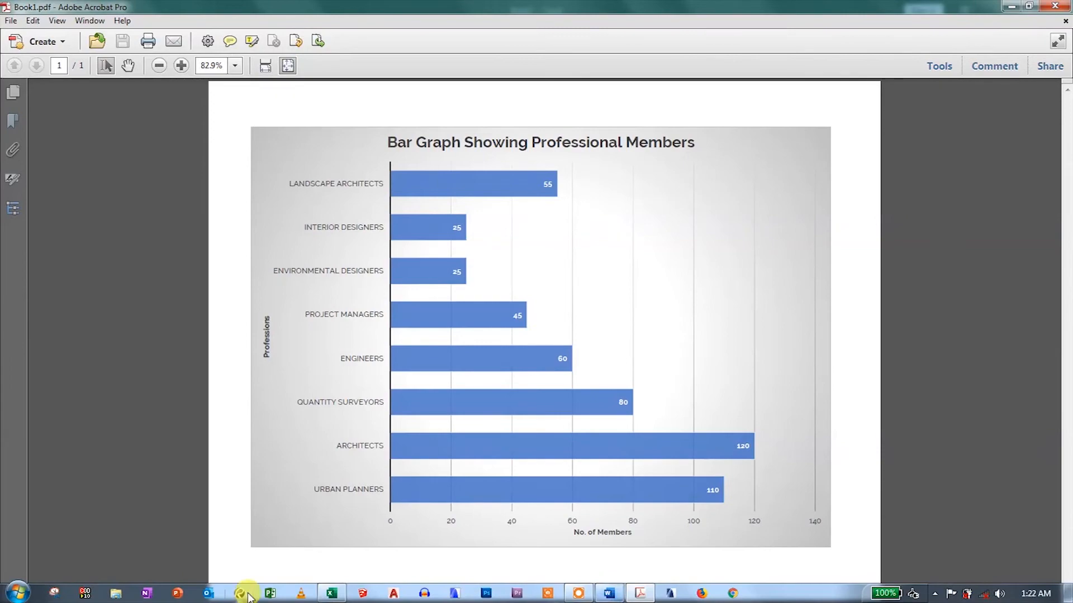
# Switch back to Excel and copy the whole bar chart from the Chart1 sheet.
pyautogui.click(329, 593)
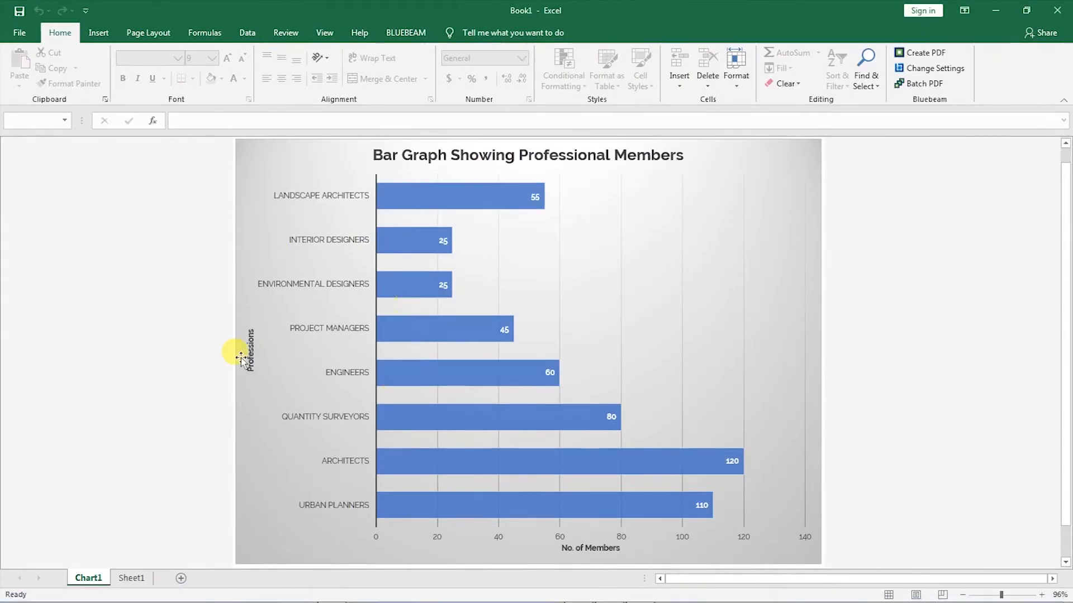
pyautogui.click(130, 577)
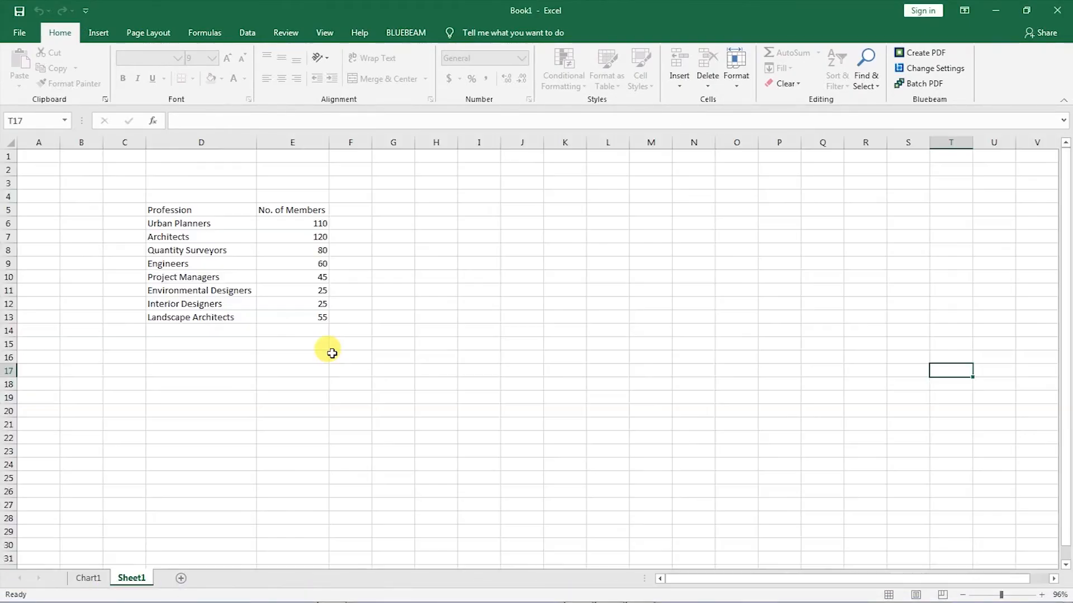
pyautogui.click(88, 578)
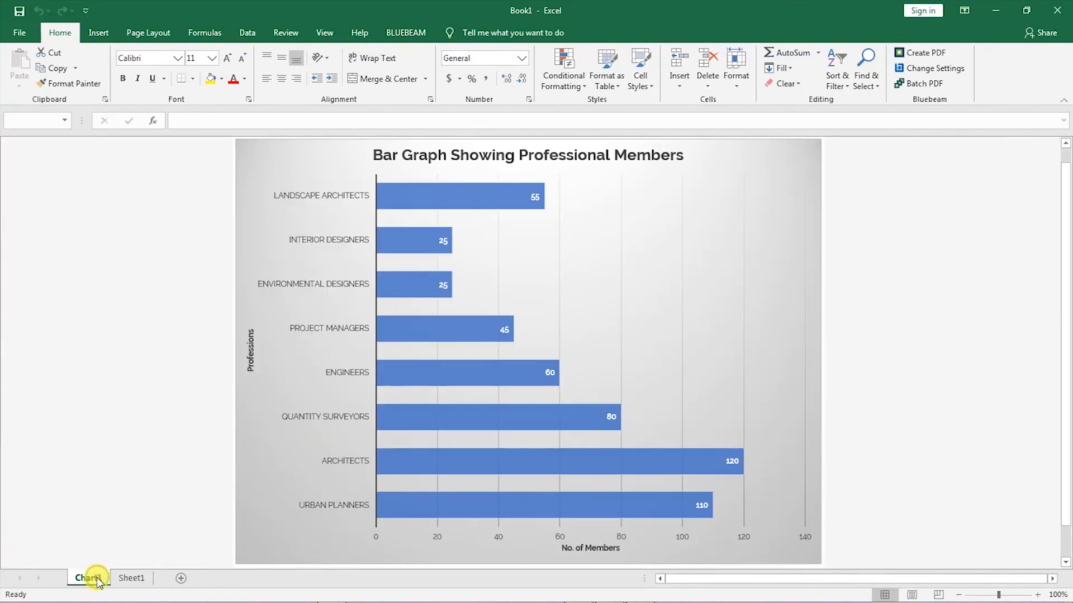
pyautogui.click(249, 532)
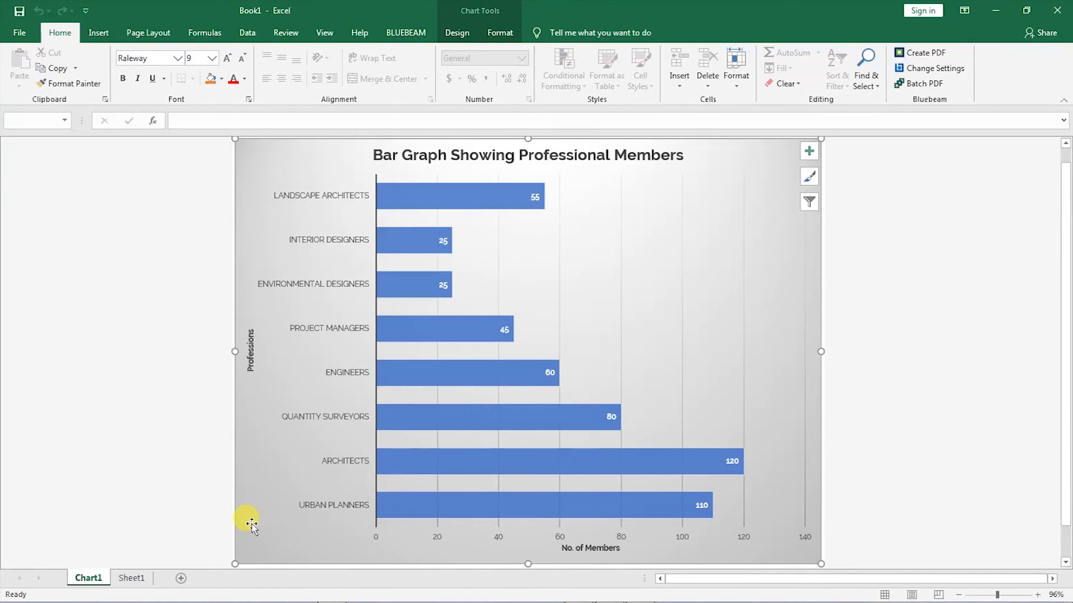
pyautogui.rightClick(249, 448)
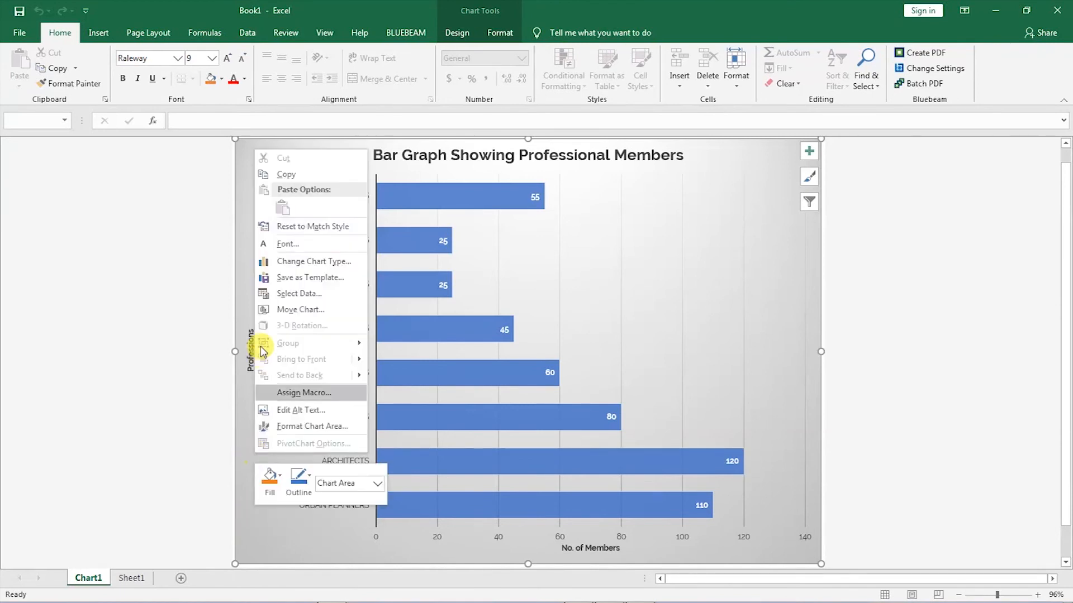
pyautogui.click(282, 175)
# Switch to Word and paste the bar chart into the blank document, keeping source formatting and linking the data.
pyautogui.moveTo(548, 601)
pyautogui.click(609, 595)
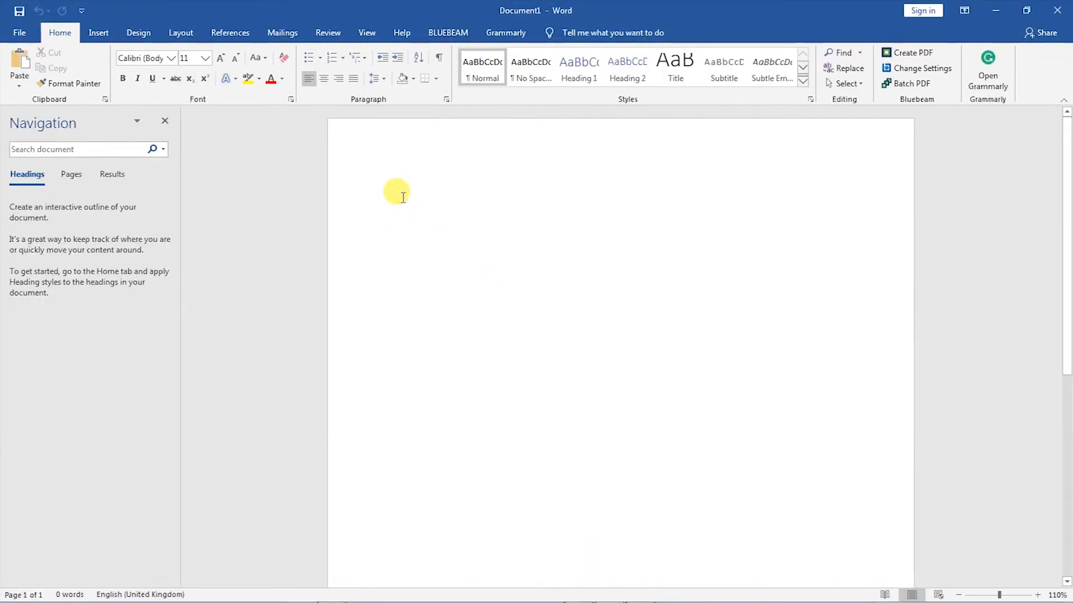
pyautogui.rightClick(401, 196)
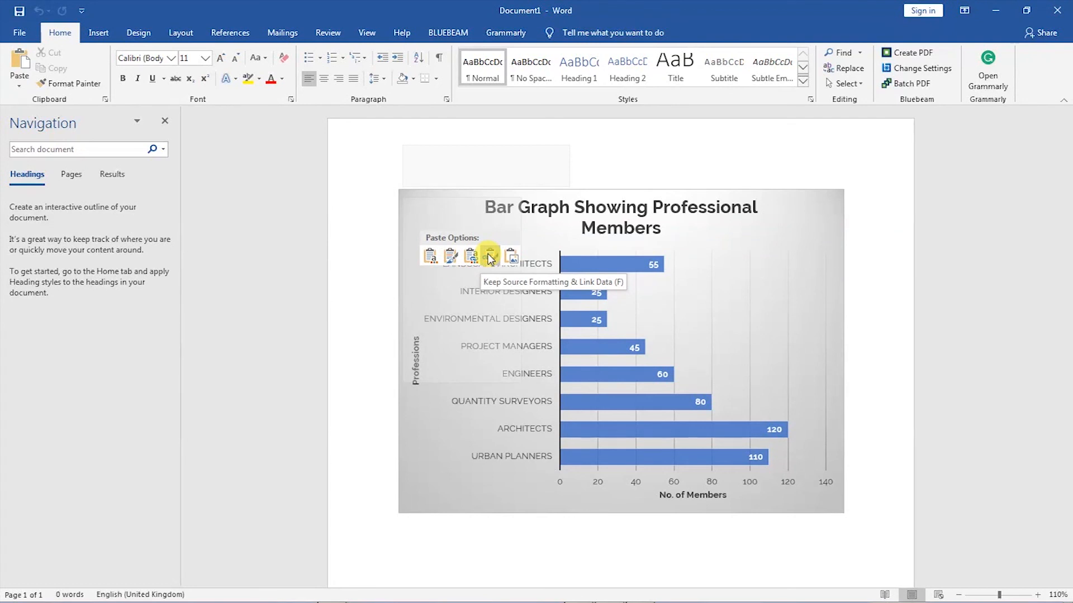
pyautogui.click(489, 258)
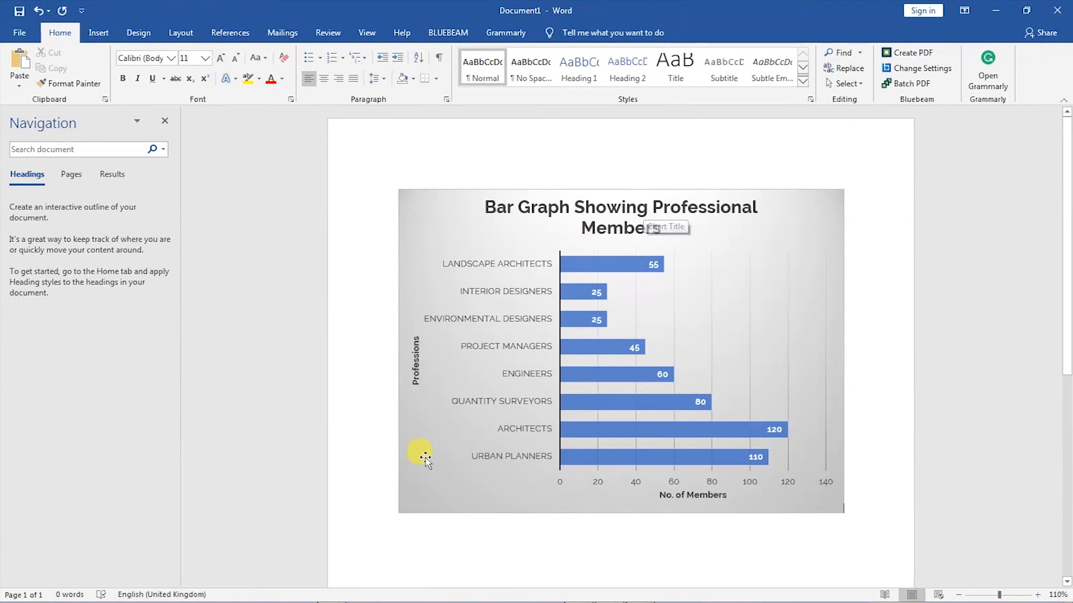
pyautogui.click(420, 496)
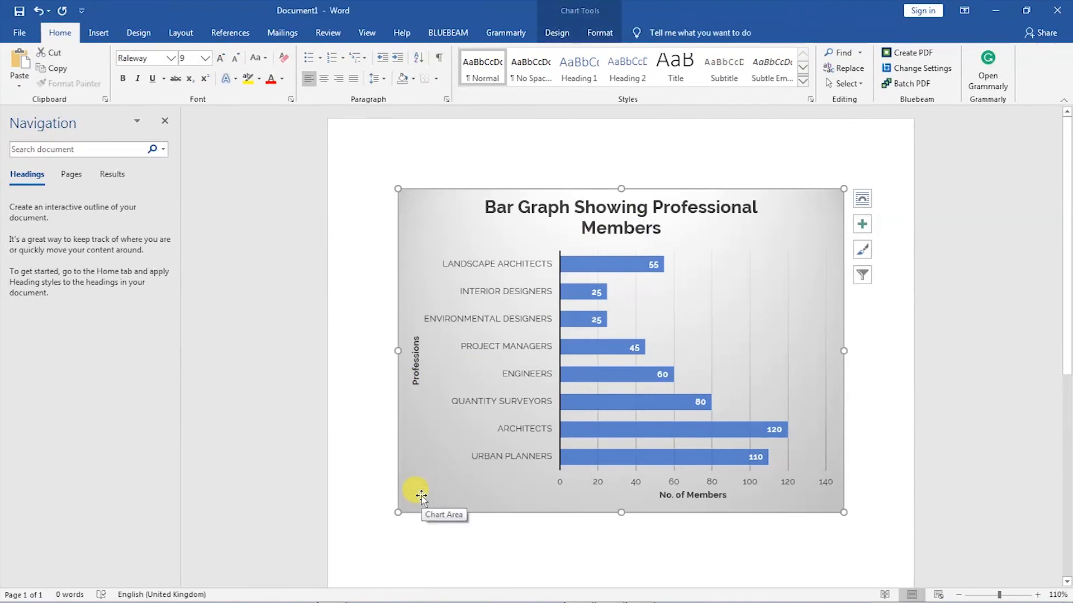
# Switch back to Excel and set the number of members for Landscape Architects on Sheet1 to 200.
pyautogui.moveTo(541, 598)
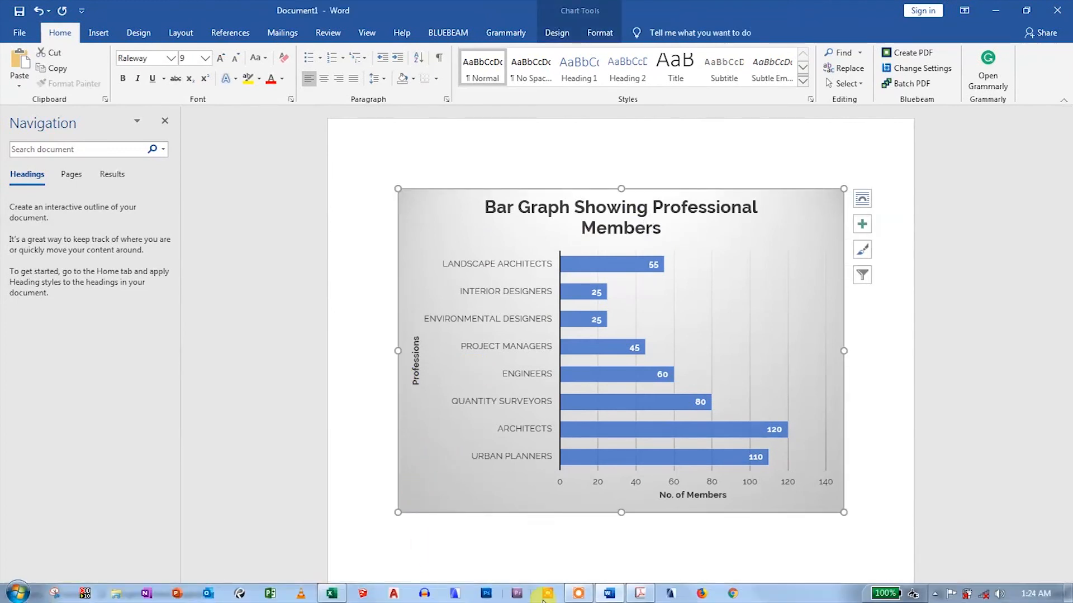
pyautogui.click(334, 594)
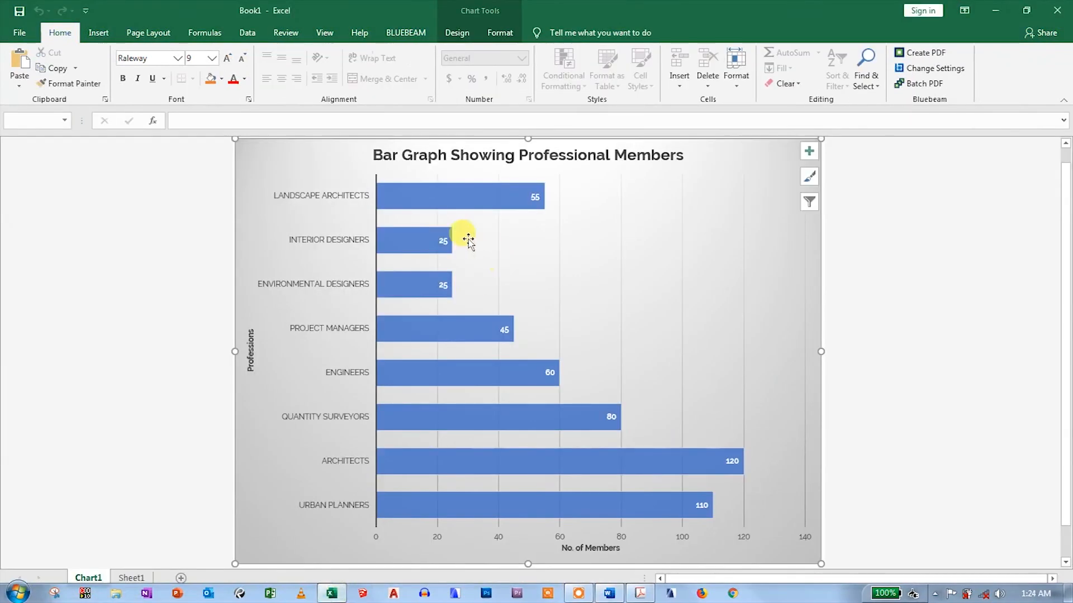
pyautogui.click(132, 578)
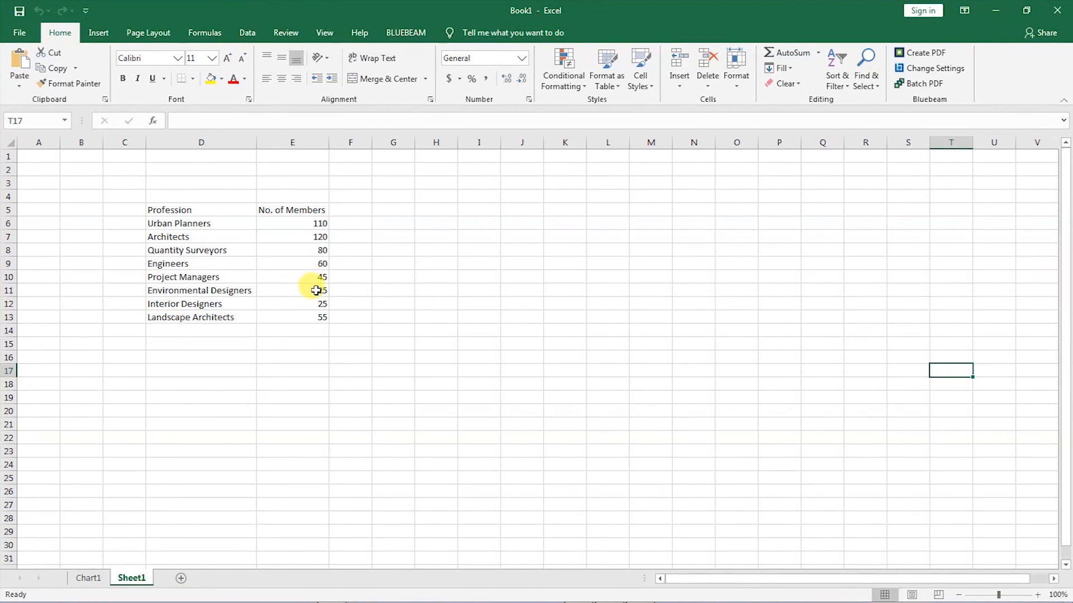
pyautogui.click(322, 318)
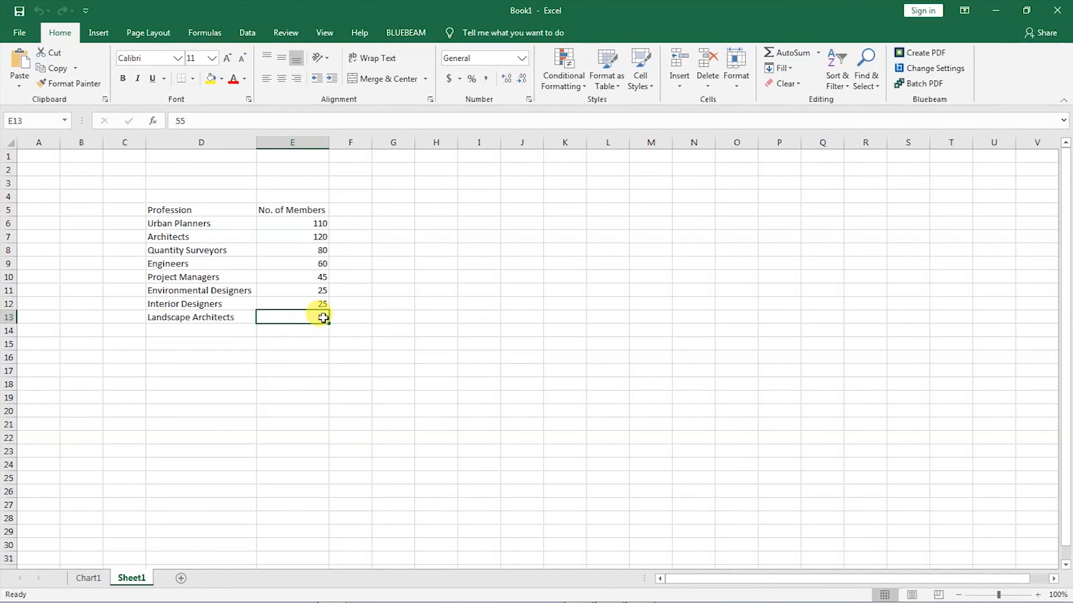
pyautogui.write('200')
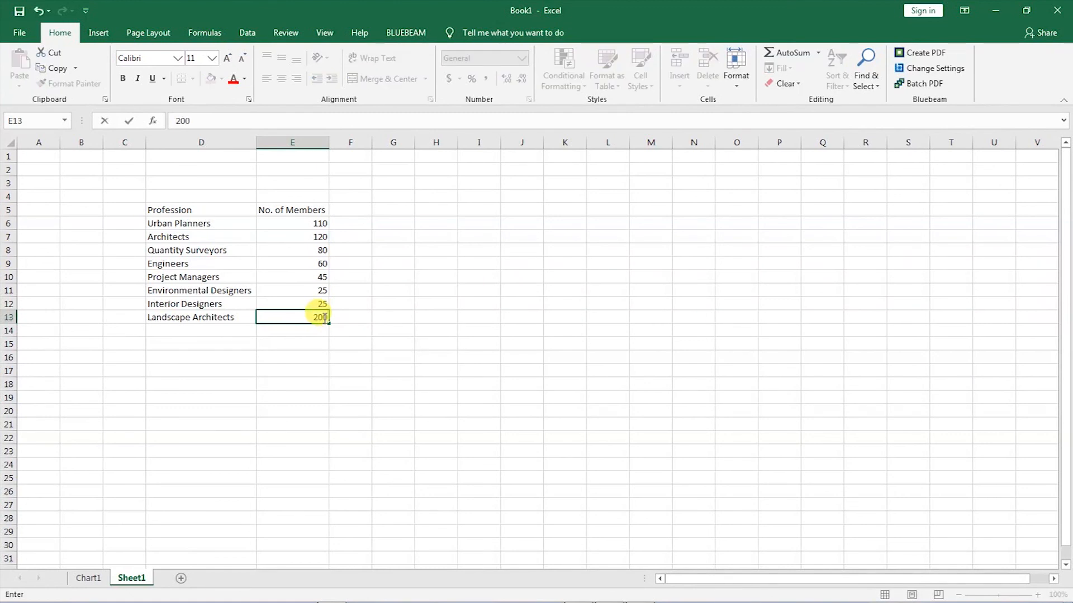
pyautogui.press('Return')
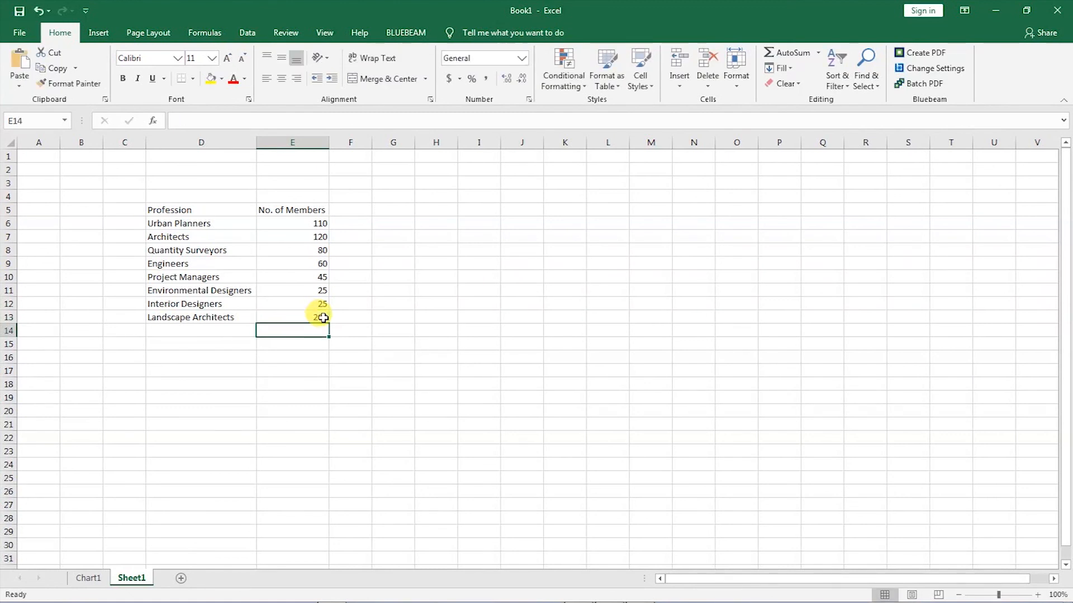
# Check the Landscape Architects bar in the Excel chart and in the linked chart in Word, and return to Excel.
pyautogui.click(88, 579)
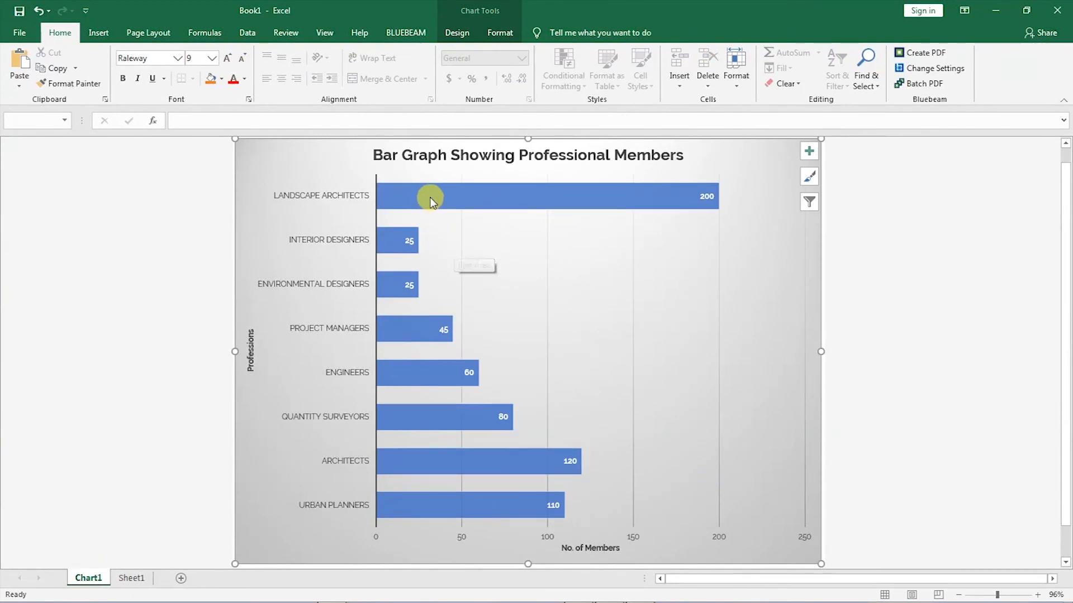
pyautogui.moveTo(430, 200)
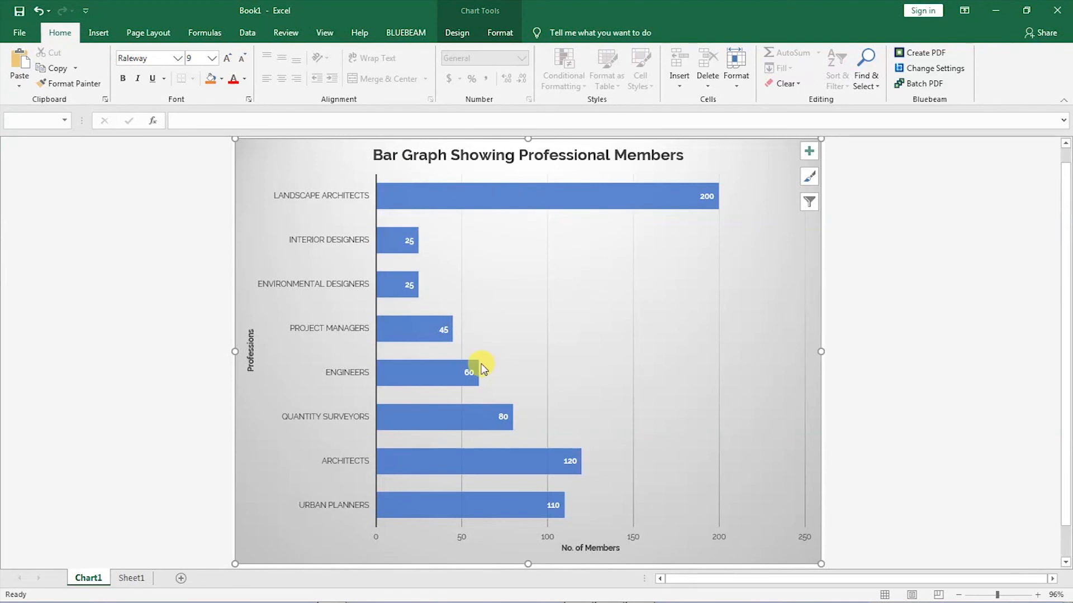
pyautogui.moveTo(482, 369)
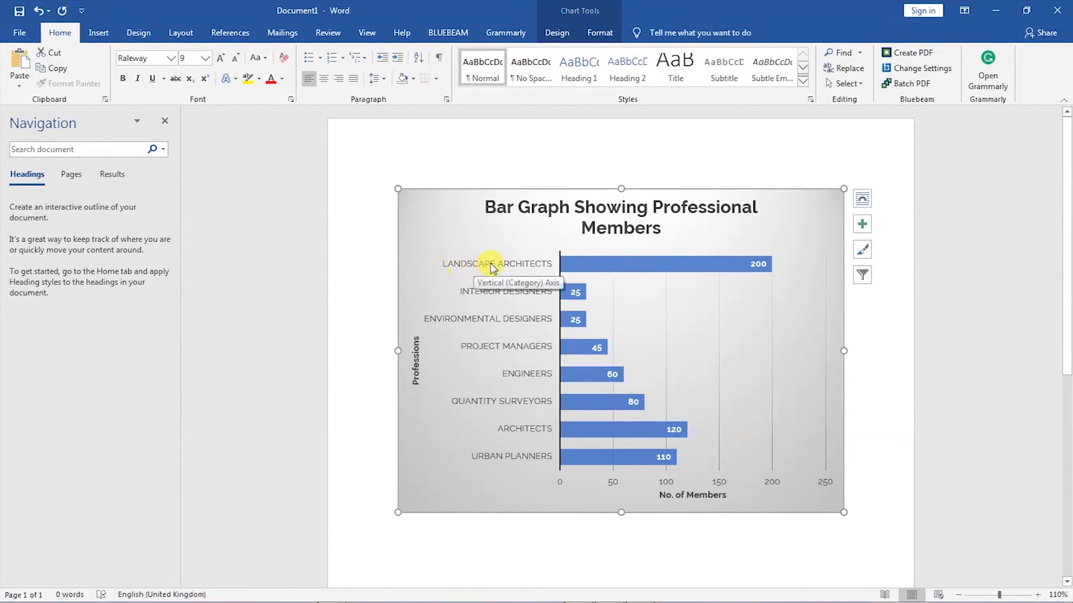
pyautogui.click(584, 272)
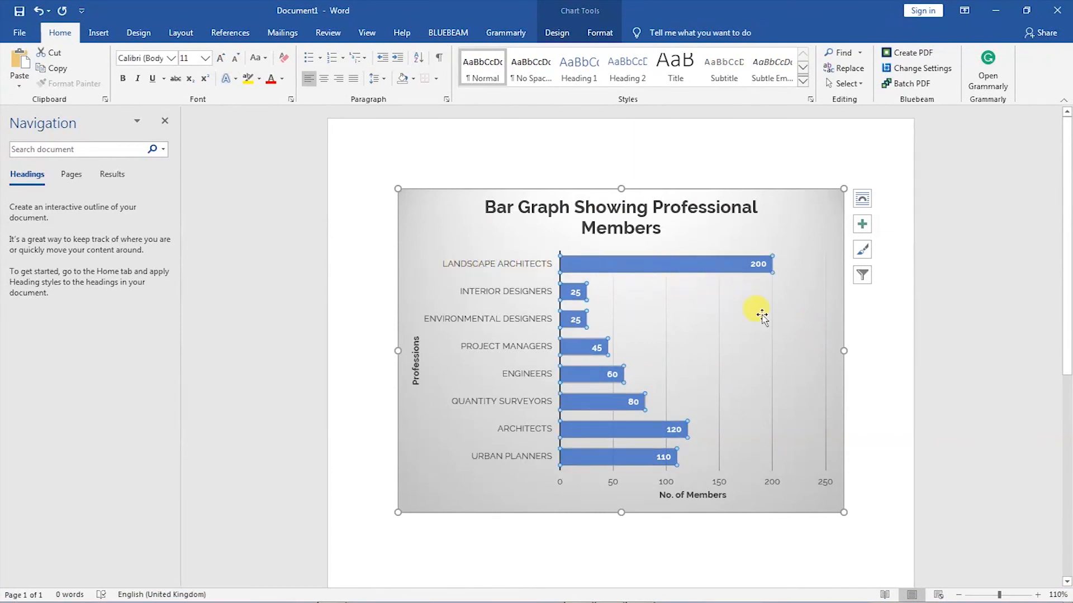
pyautogui.click(888, 343)
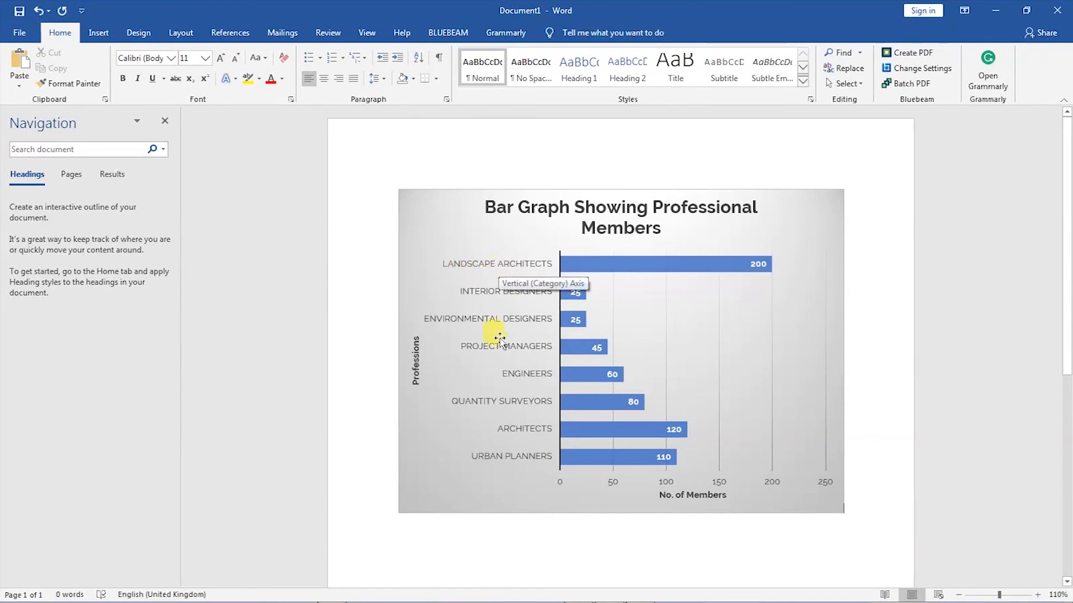
pyautogui.moveTo(558, 593)
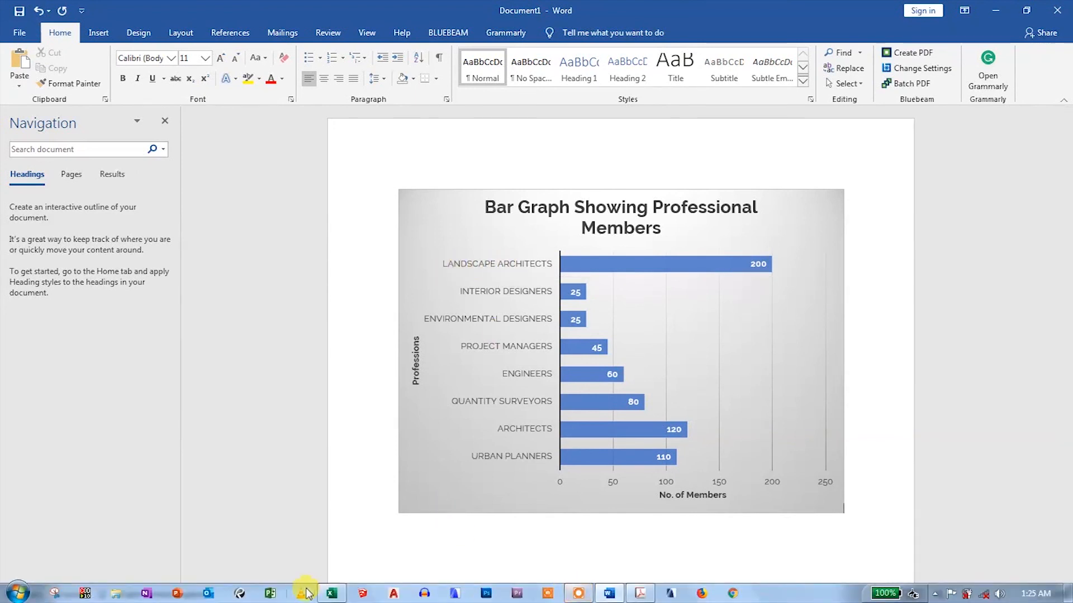
pyautogui.click(332, 593)
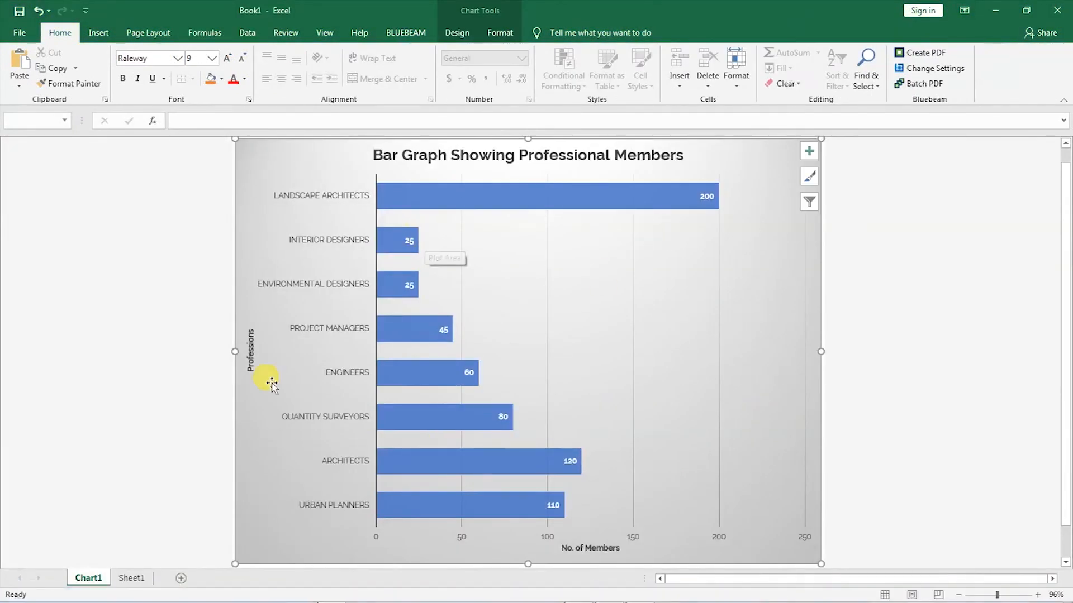